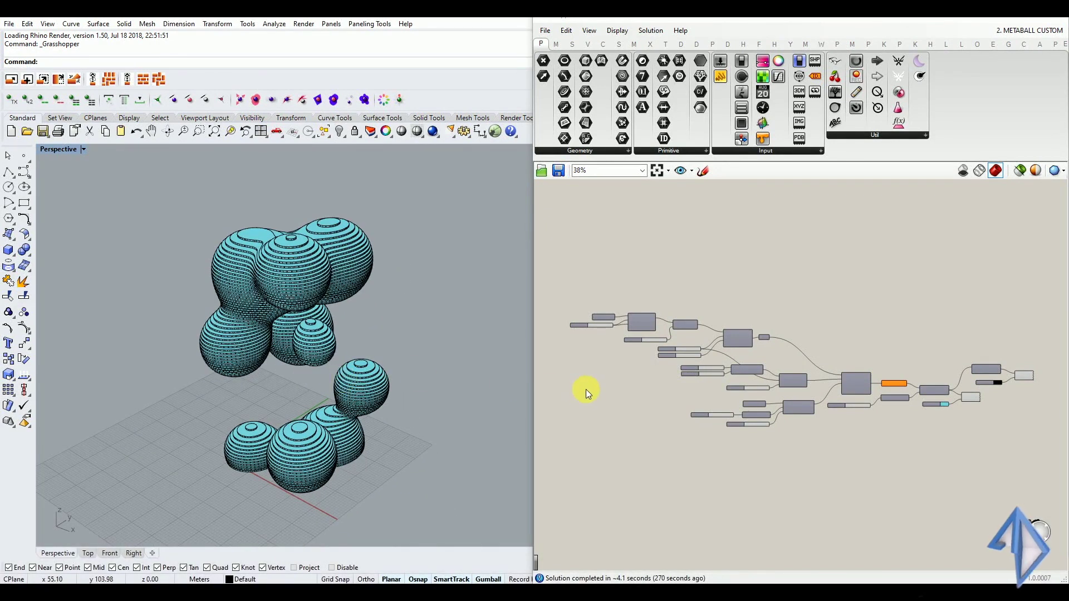
- Examine the MetaBall(t) Custom component in the finished definition and find it among the mesh triangulation components
{"action": "scroll", "coordinate": [626, 362], "scroll_direction": "down", "scroll_amount": 2}
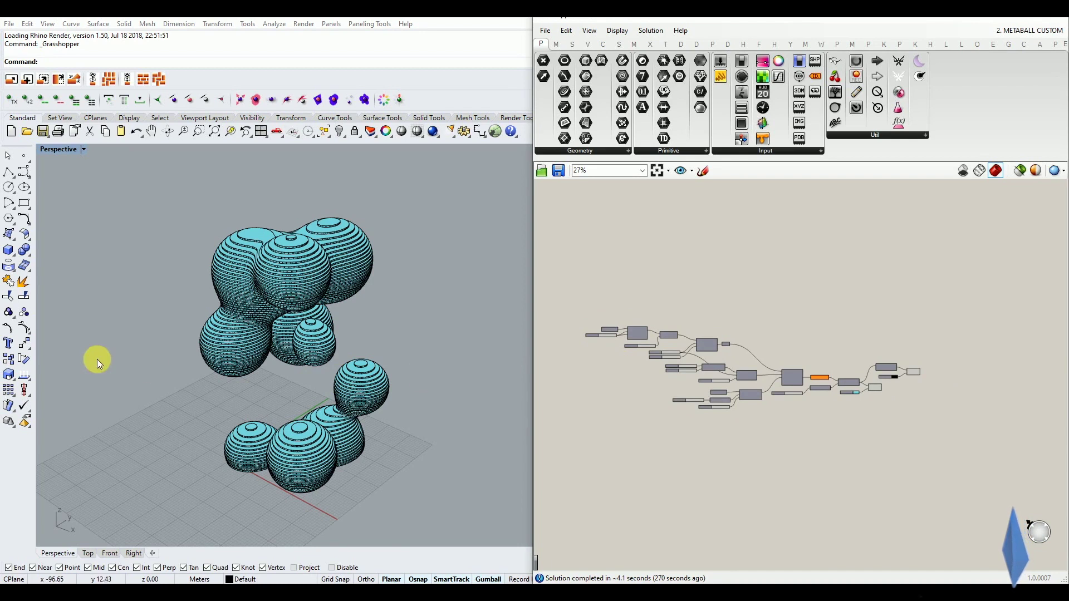
{"action": "scroll", "coordinate": [853, 386], "scroll_direction": "up", "scroll_amount": 6}
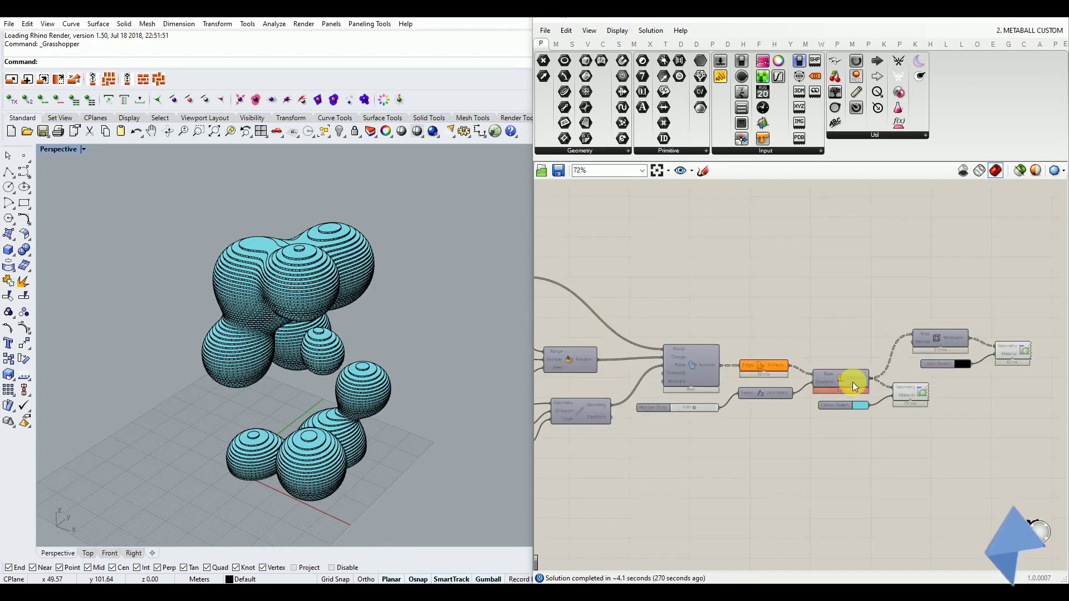
{"action": "right_click_drag", "start_coordinate": [668, 381], "coordinate": [806, 401]}
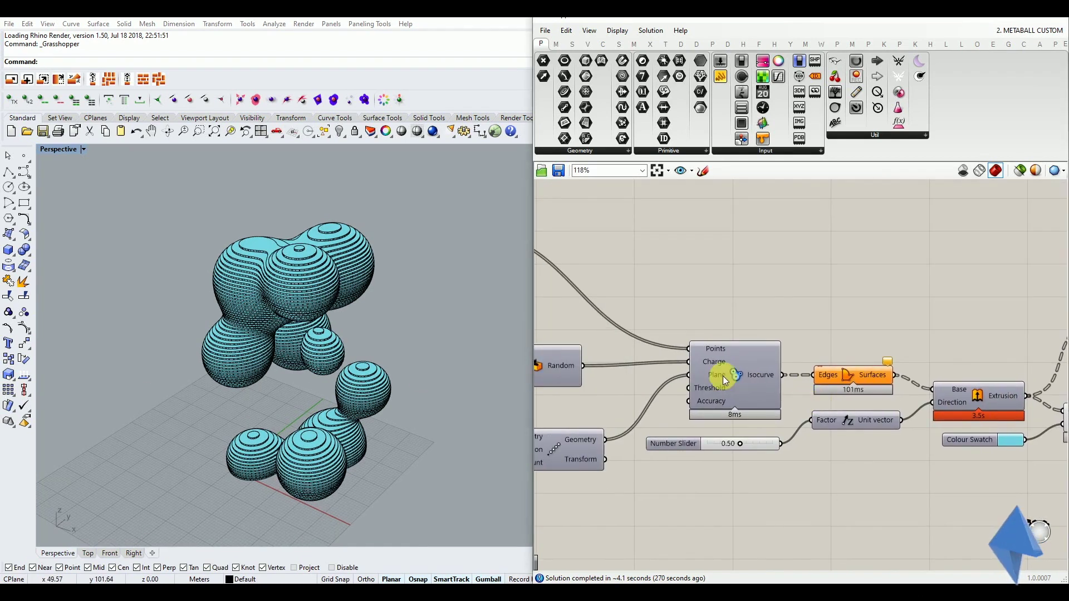
{"action": "scroll", "coordinate": [724, 375], "scroll_direction": "up", "scroll_amount": 3}
{"action": "mouse_move", "coordinate": [746, 375]}
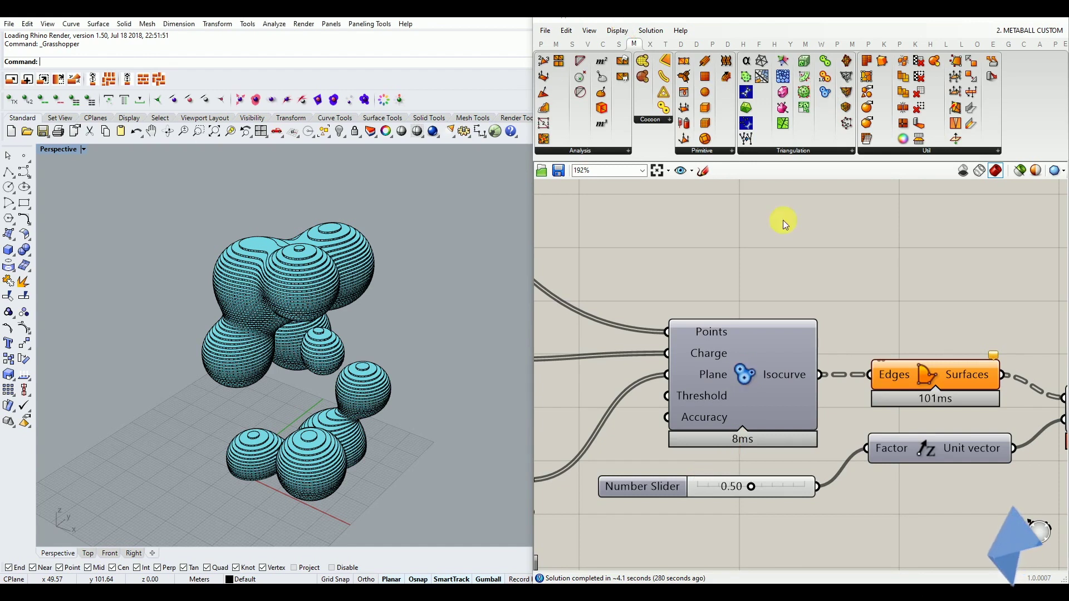
{"action": "left_click", "coordinate": [812, 151]}
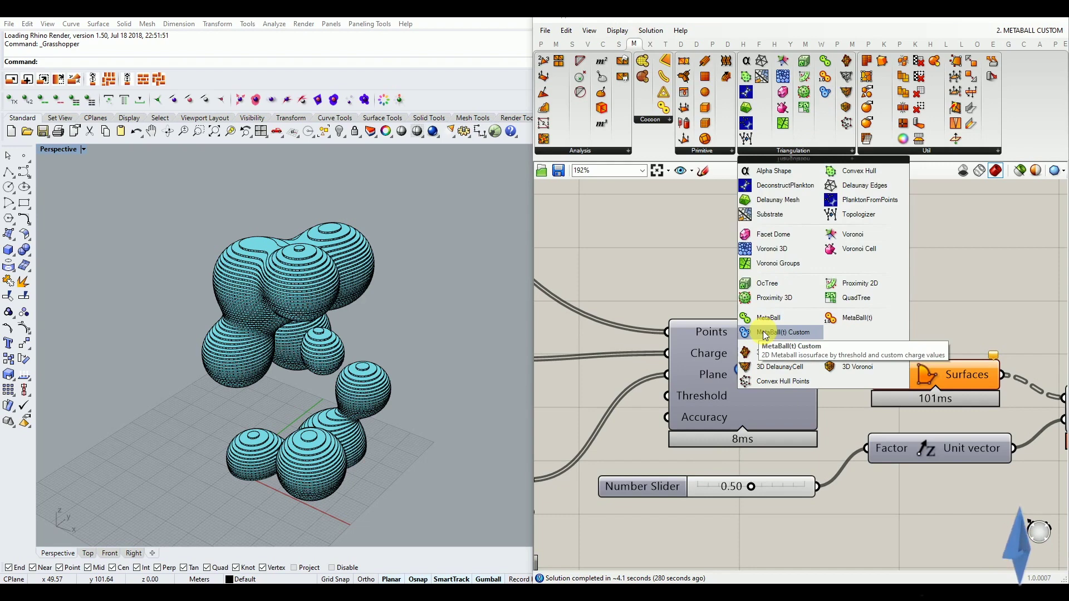
{"action": "right_click_drag", "start_coordinate": [322, 298], "coordinate": [341, 353]}
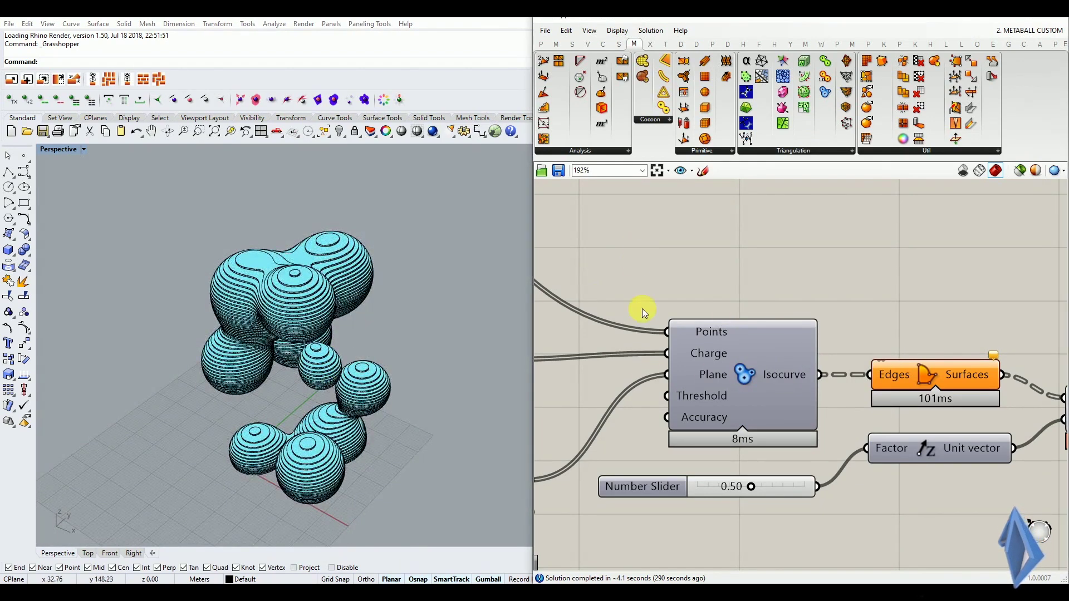
- Disable the surface, unit vector, extrusion, wireframe and preview components downstream of the MetaBall(t) Custom component
{"action": "scroll", "coordinate": [640, 374], "scroll_direction": "down", "scroll_amount": 5}
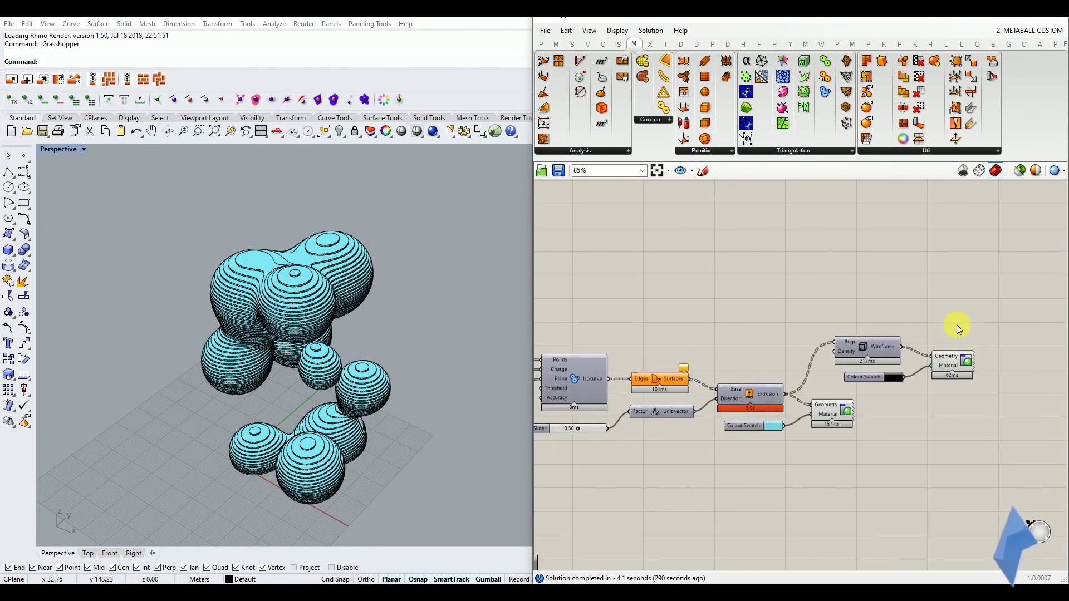
{"action": "right_click_drag", "start_coordinate": [961, 310], "coordinate": [967, 296]}
{"action": "left_click_drag", "start_coordinate": [965, 292], "coordinate": [747, 412]}
{"action": "key", "text": "space"}
{"action": "left_click", "coordinate": [801, 376]}
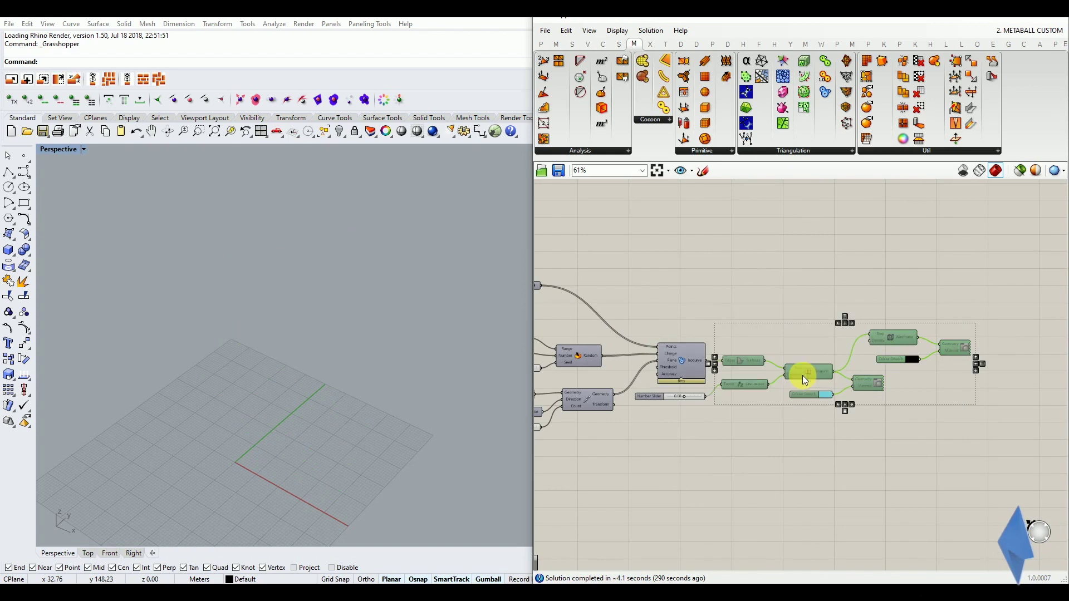
- Turn on the viewport preview of the MetaBall(t) Custom component so its isocurves display
{"action": "scroll", "coordinate": [683, 351], "scroll_direction": "up", "scroll_amount": 2}
{"action": "left_click", "coordinate": [689, 358]}
{"action": "key", "text": "space"}
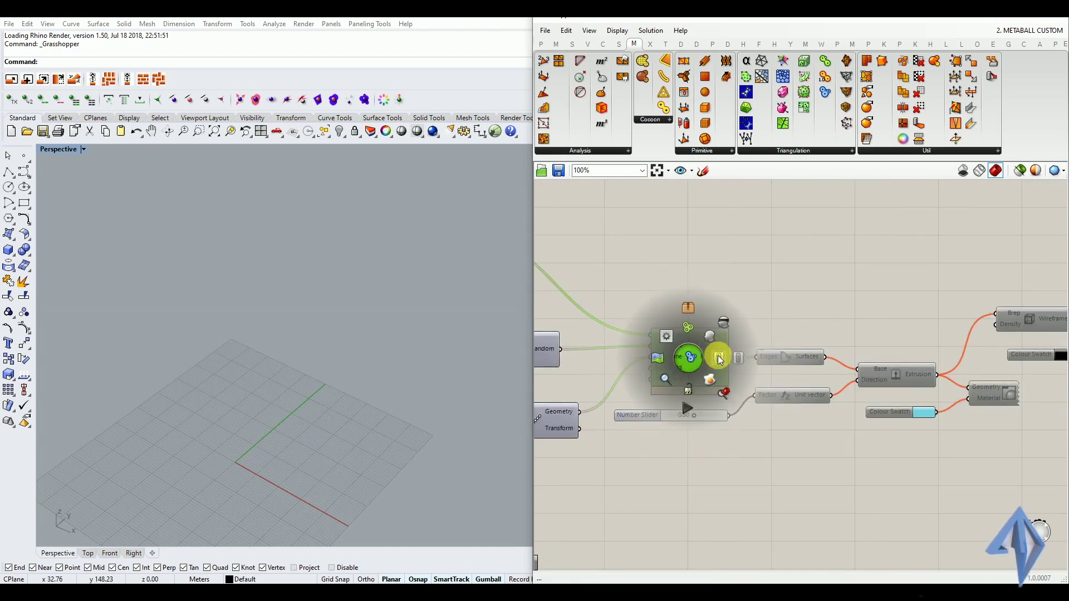
{"action": "left_click", "coordinate": [718, 356]}
{"action": "middle_click", "coordinate": [699, 356]}
{"action": "left_click", "coordinate": [720, 336]}
{"action": "left_click", "coordinate": [727, 288]}
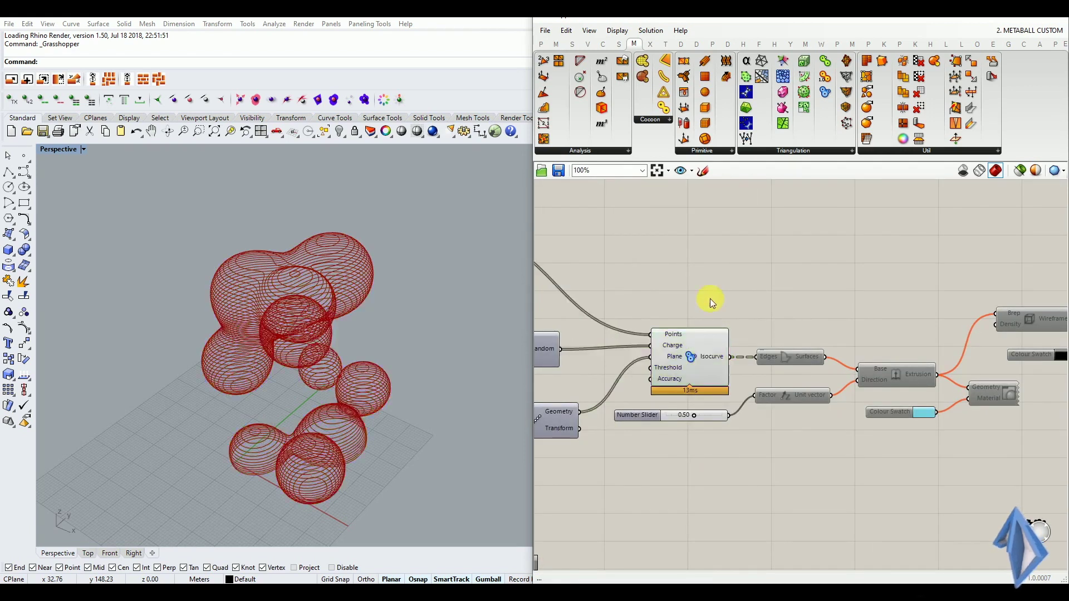
- Set the slider feeding the Rectangle component's X Size and Y Size to 40
{"action": "mouse_move", "coordinate": [351, 394]}
{"action": "right_mouse_down"}
{"action": "mouse_move", "coordinate": [394, 351]}
{"action": "mouse_move", "coordinate": [440, 350]}
{"action": "mouse_move", "coordinate": [385, 375]}
{"action": "mouse_move", "coordinate": [377, 398]}
{"action": "mouse_move", "coordinate": [355, 411]}
{"action": "right_mouse_up"}
{"action": "left_click", "coordinate": [726, 285]}
{"action": "scroll", "coordinate": [907, 376], "scroll_direction": "down", "scroll_amount": 5}
{"action": "right_click_drag", "start_coordinate": [804, 401], "coordinate": [872, 403]}
{"action": "scroll", "coordinate": [733, 345], "scroll_direction": "up", "scroll_amount": 5}
{"action": "right_click_drag", "start_coordinate": [716, 346], "coordinate": [830, 373]}
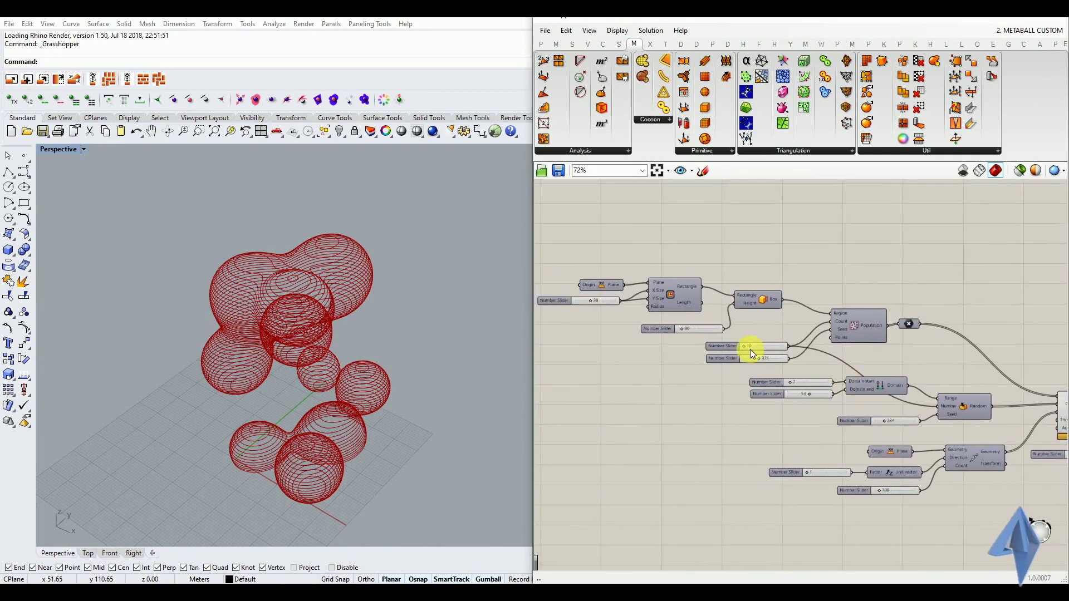
{"action": "scroll", "coordinate": [582, 298], "scroll_direction": "up", "scroll_amount": 3}
{"action": "mouse_move", "coordinate": [603, 310]}
{"action": "left_mouse_down"}
{"action": "mouse_move", "coordinate": [593, 314]}
{"action": "mouse_move", "coordinate": [604, 315]}
{"action": "left_mouse_up"}
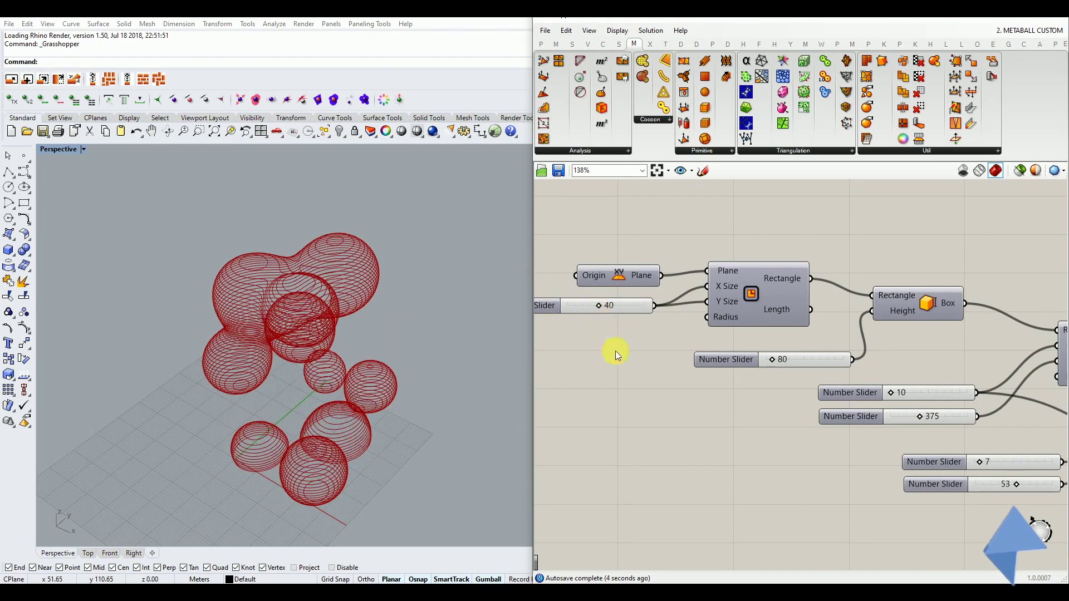
- Set the slider feeding the box's Height input to 73
{"action": "mouse_move", "coordinate": [776, 363]}
{"action": "left_mouse_down"}
{"action": "mouse_move", "coordinate": [796, 365]}
{"action": "mouse_move", "coordinate": [776, 368]}
{"action": "left_mouse_up"}
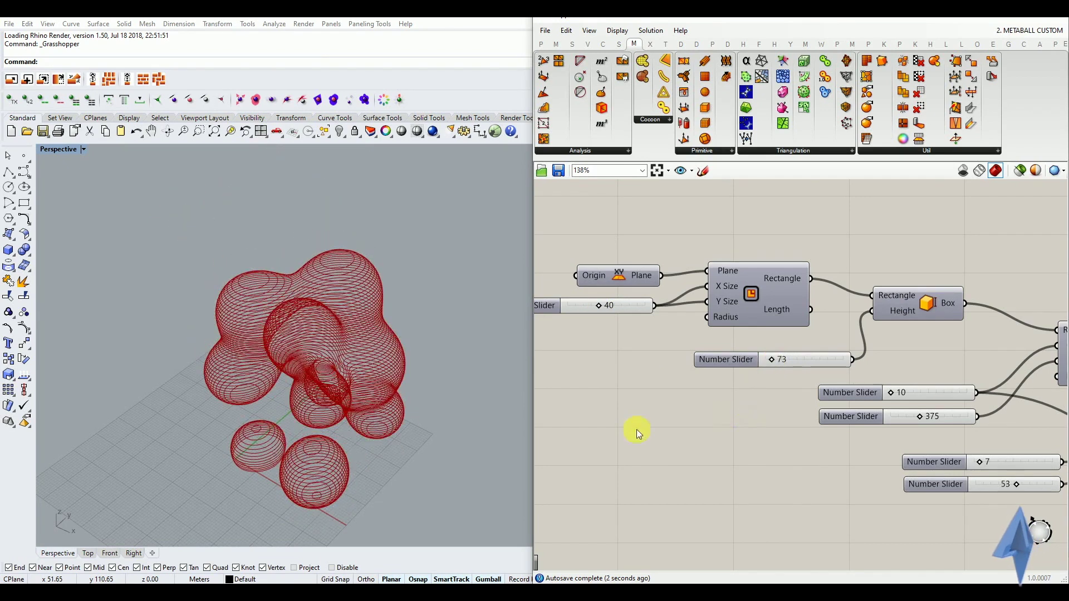
{"action": "left_click", "coordinate": [328, 416]}
{"action": "right_click_drag", "start_coordinate": [329, 417], "coordinate": [331, 414]}
{"action": "scroll", "coordinate": [609, 386], "scroll_direction": "down", "scroll_amount": 3}
{"action": "scroll", "coordinate": [841, 387], "scroll_direction": "up", "scroll_amount": 3}
- Vary the Population component's Count slider and set it to 10
{"action": "mouse_move", "coordinate": [751, 398]}
{"action": "left_mouse_down"}
{"action": "mouse_move", "coordinate": [767, 397]}
{"action": "mouse_move", "coordinate": [750, 400]}
{"action": "left_mouse_up"}
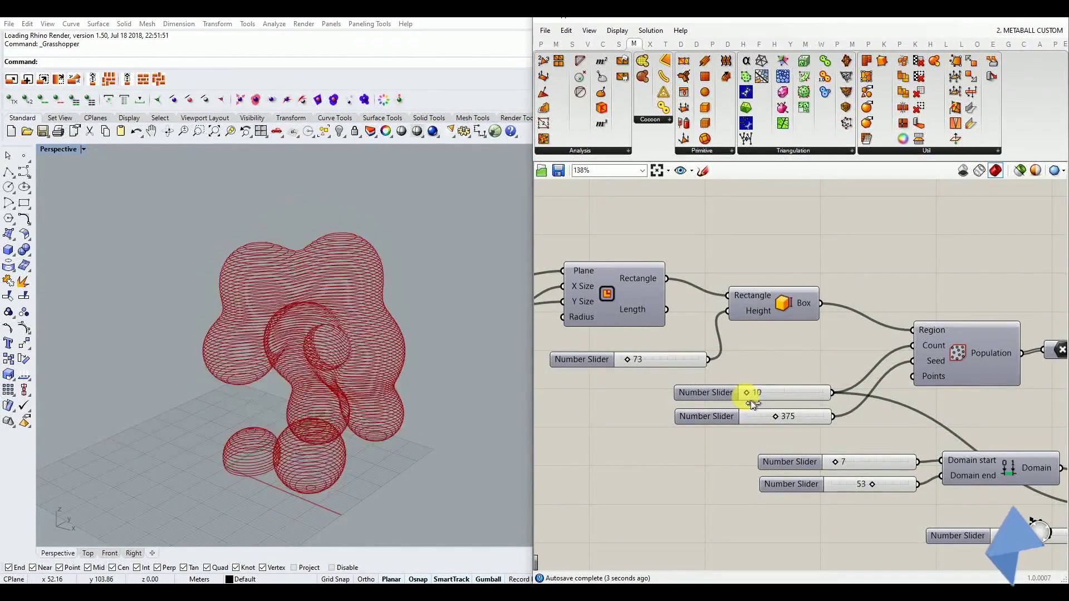
{"action": "double_click", "coordinate": [761, 392]}
{"action": "type", "text": "10"}
{"action": "key", "text": "Return"}
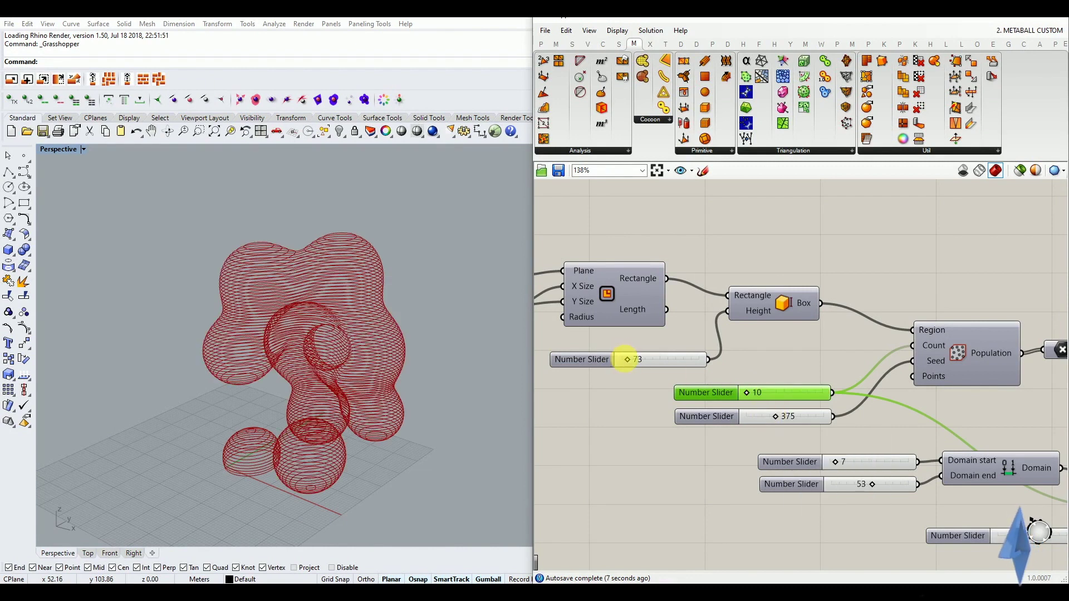
- Adjust the box height slider, and set the random charge domain to start at 3 and end at 49
{"action": "left_click_drag", "start_coordinate": [631, 363], "coordinate": [632, 363]}
{"action": "left_click", "coordinate": [842, 456]}
{"action": "left_click_drag", "start_coordinate": [842, 464], "coordinate": [873, 490]}
- Set the seed slider of the Random component to 595
{"action": "right_click_drag", "start_coordinate": [745, 466], "coordinate": [617, 409]}
{"action": "scroll", "coordinate": [635, 414], "scroll_direction": "down", "scroll_amount": 2}
{"action": "right_click_drag", "start_coordinate": [711, 453], "coordinate": [663, 425]}
{"action": "scroll", "coordinate": [786, 434], "scroll_direction": "up", "scroll_amount": 2}
{"action": "left_click_drag", "start_coordinate": [761, 432], "coordinate": [758, 407]}
{"action": "scroll", "coordinate": [764, 407], "scroll_direction": "down", "scroll_amount": 2}
{"action": "scroll", "coordinate": [682, 470], "scroll_direction": "up", "scroll_amount": 2}
- Try a spacing factor of 2 for the array's Z unit vector, and set the factor back to 1
{"action": "left_click_drag", "start_coordinate": [656, 489], "coordinate": [658, 489]}
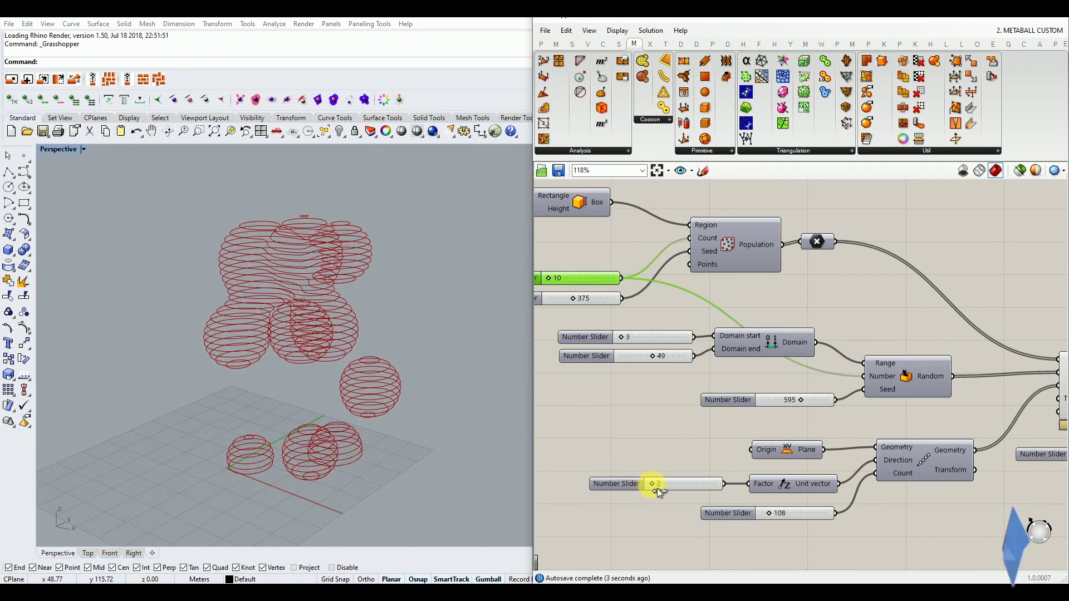
{"action": "scroll", "coordinate": [655, 486], "scroll_direction": "up", "scroll_amount": 5}
{"action": "double_click", "coordinate": [687, 480]}
{"action": "type", "text": "1"}
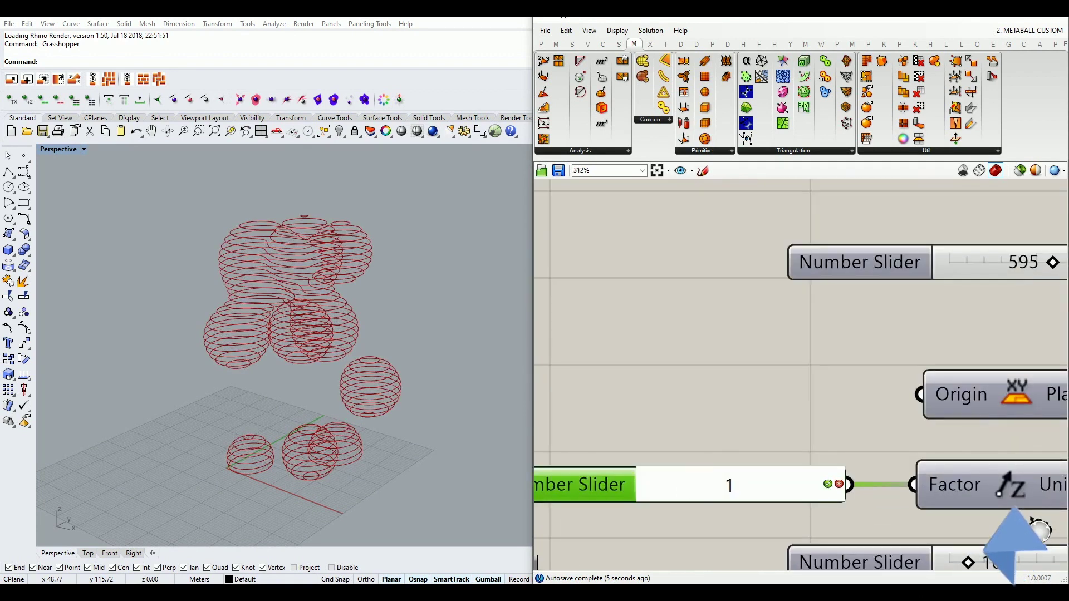
{"action": "key", "text": "Return"}
- Try different plane counts for the linear array and set its Count slider to 108
{"action": "scroll", "coordinate": [626, 375], "scroll_direction": "down", "scroll_amount": 5}
{"action": "scroll", "coordinate": [743, 410], "scroll_direction": "up", "scroll_amount": 2}
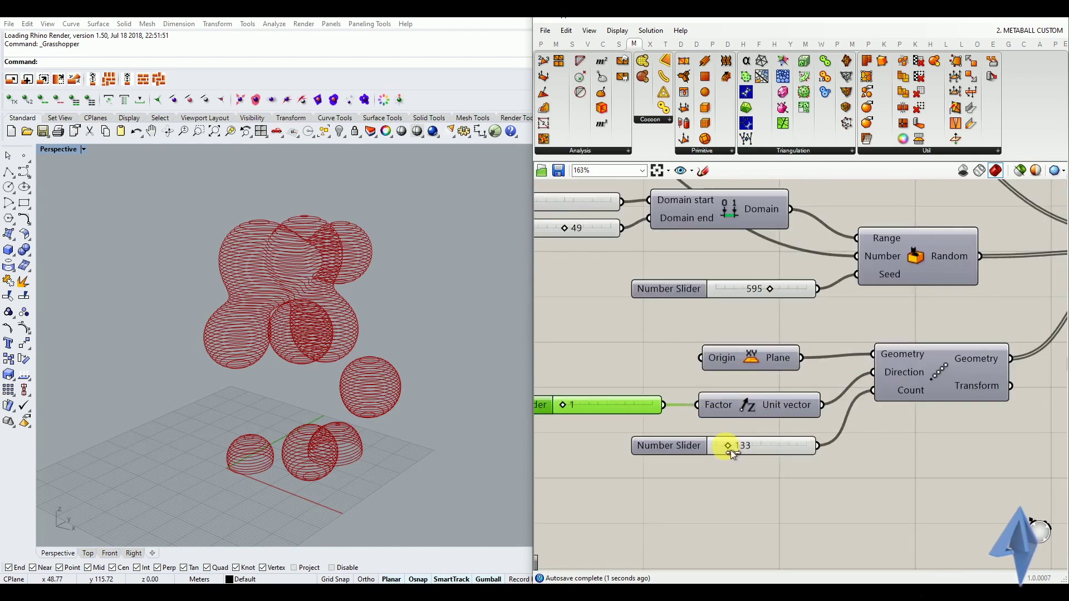
{"action": "left_click_drag", "start_coordinate": [730, 450], "coordinate": [689, 435]}
{"action": "scroll", "coordinate": [689, 436], "scroll_direction": "down", "scroll_amount": 4}
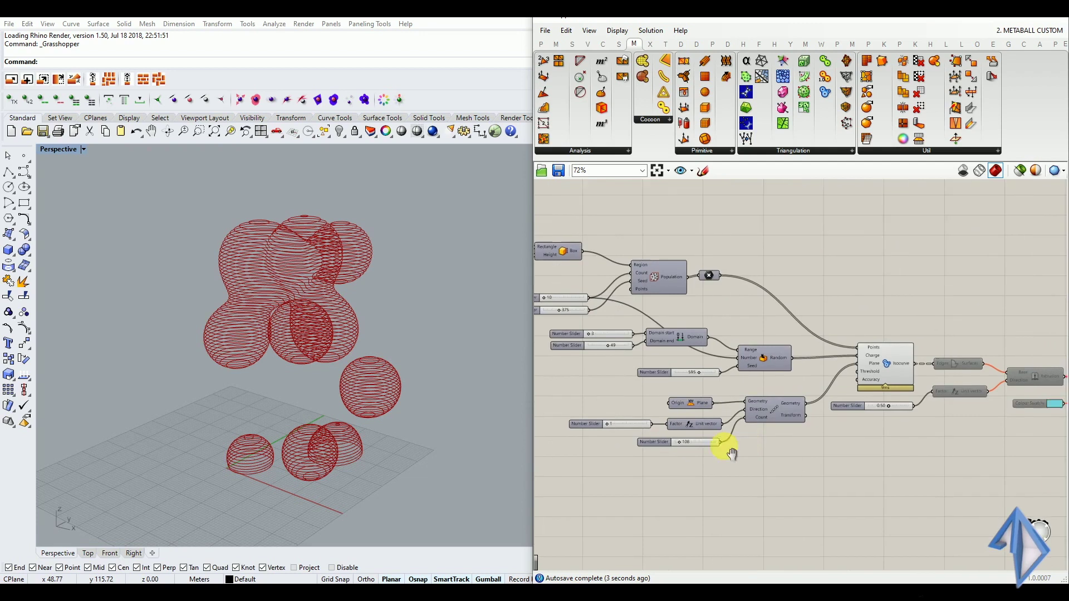
{"action": "scroll", "coordinate": [807, 389], "scroll_direction": "up", "scroll_amount": 4}
{"action": "left_click", "coordinate": [746, 413]}
{"action": "left_click", "coordinate": [757, 307]}
{"action": "scroll", "coordinate": [685, 386], "scroll_direction": "down", "scroll_amount": 4}
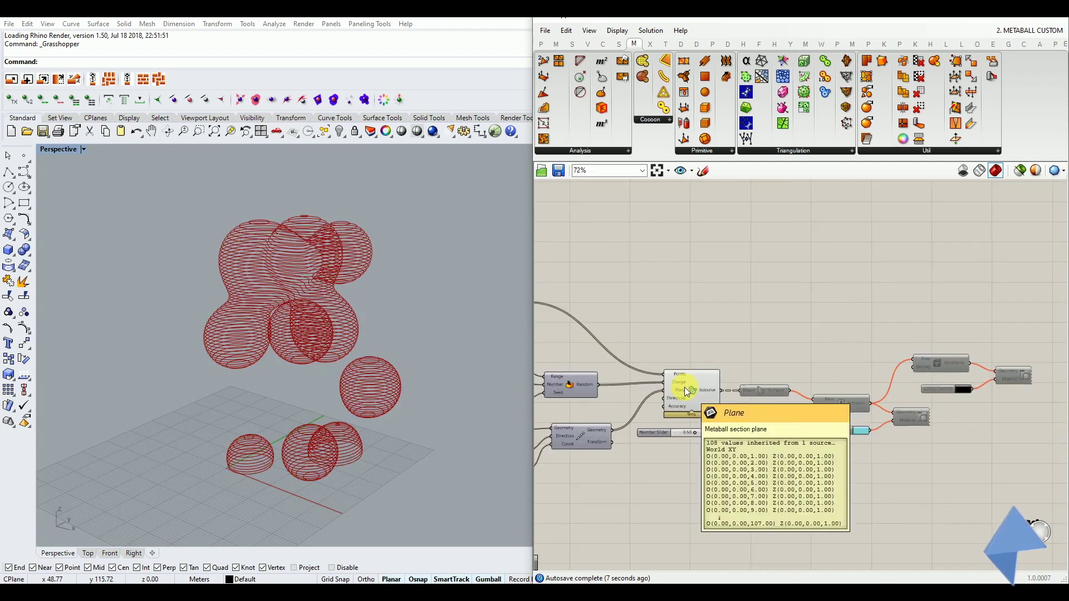
- Examine the sliced metaball form in the viewport and the MetaBall(t) Custom component's Isocurve output
{"action": "left_click_drag", "start_coordinate": [956, 329], "coordinate": [851, 295]}
{"action": "right_click_drag", "start_coordinate": [413, 292], "coordinate": [310, 291]}
{"action": "scroll", "coordinate": [838, 363], "scroll_direction": "down", "scroll_amount": 2}
{"action": "scroll", "coordinate": [839, 363], "scroll_direction": "down", "scroll_amount": 1}
{"action": "scroll", "coordinate": [697, 381], "scroll_direction": "up", "scroll_amount": 2}
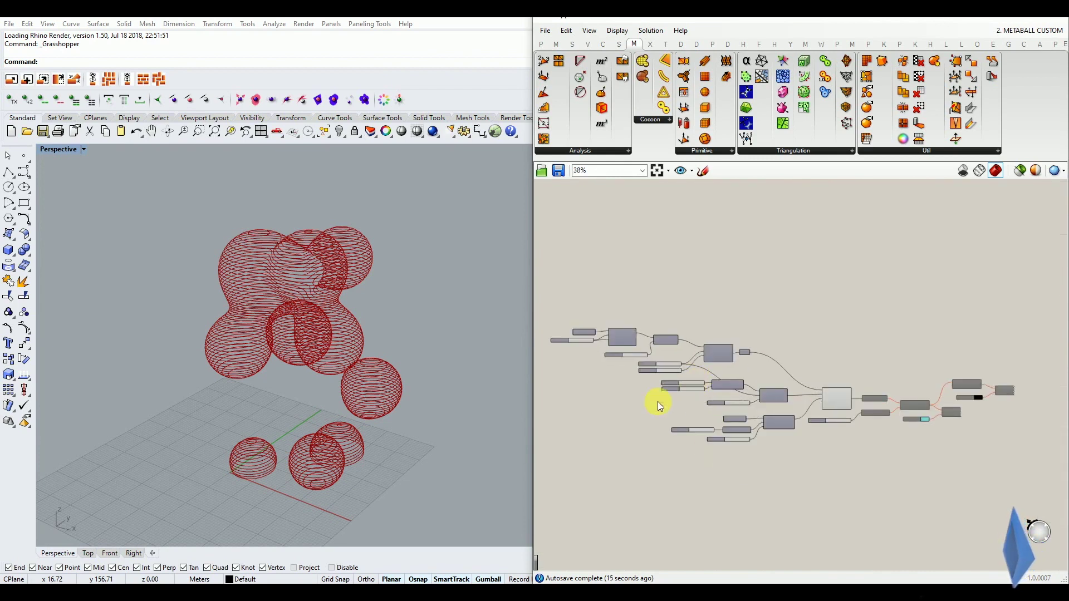
{"action": "scroll", "coordinate": [856, 397], "scroll_direction": "up", "scroll_amount": 7}
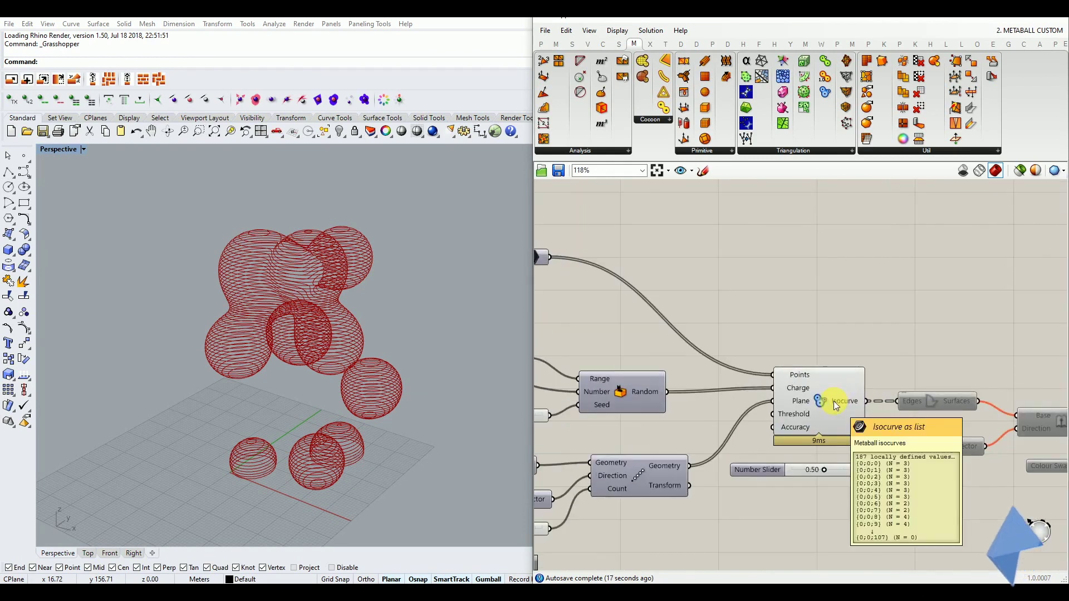
{"action": "scroll", "coordinate": [823, 402], "scroll_direction": "down", "scroll_amount": 7}
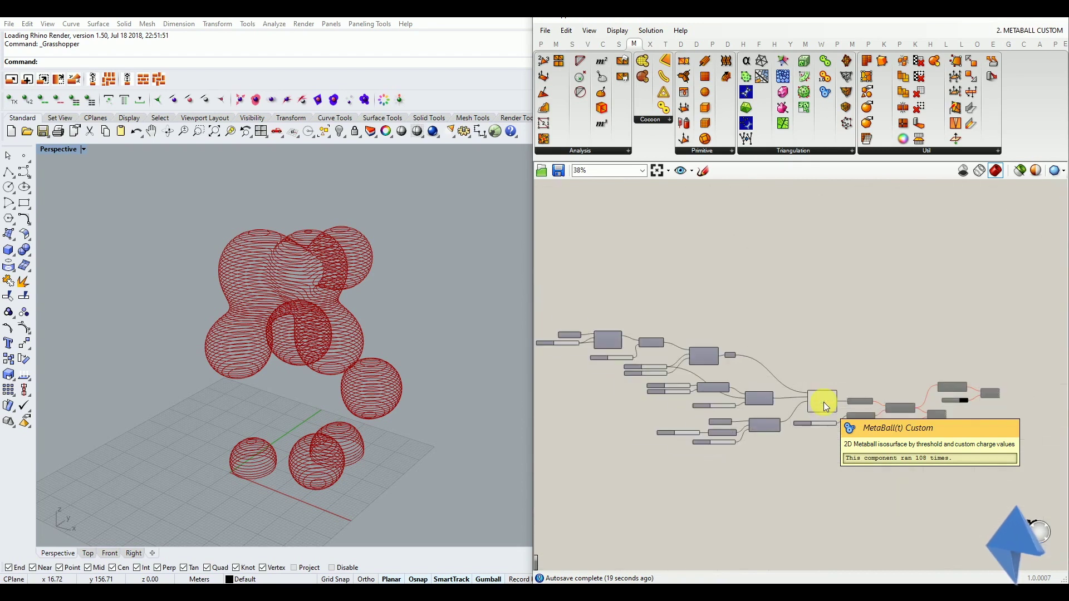
- Create a new empty definition and zoom the Perspective view out to frame the grid
{"action": "left_click", "coordinate": [545, 32]}
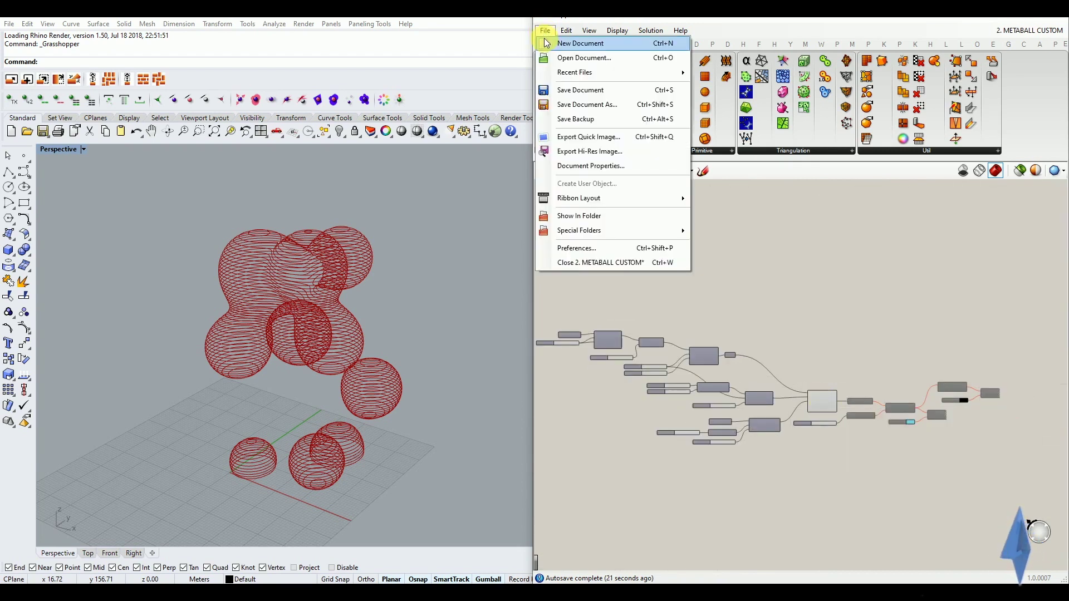
{"action": "left_click", "coordinate": [546, 43]}
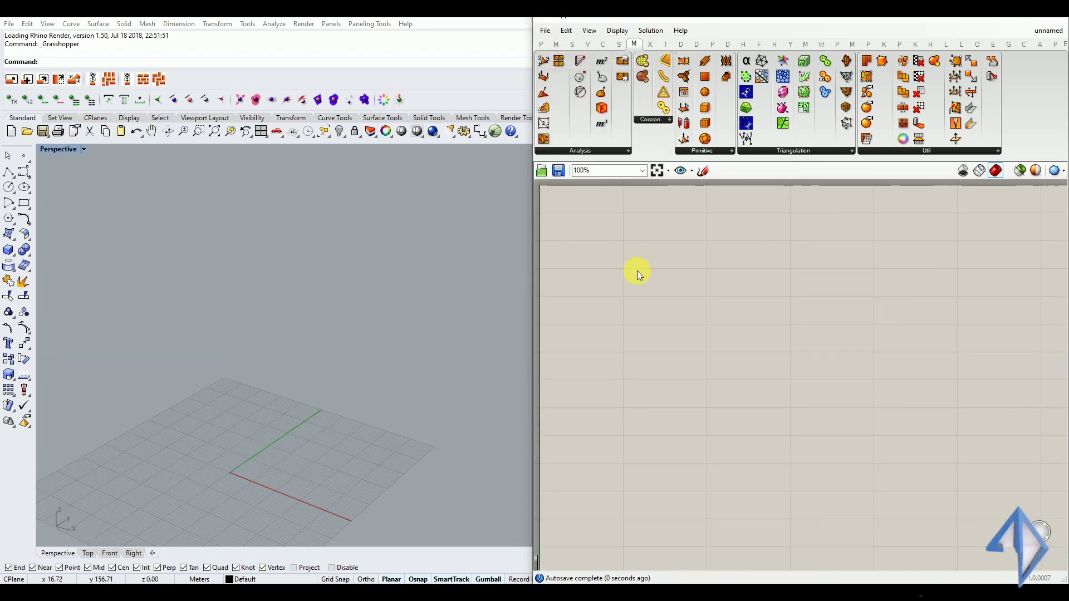
{"action": "scroll", "coordinate": [406, 282], "scroll_direction": "down", "scroll_amount": 4}
{"action": "scroll", "coordinate": [320, 363], "scroll_direction": "up", "scroll_amount": 2}
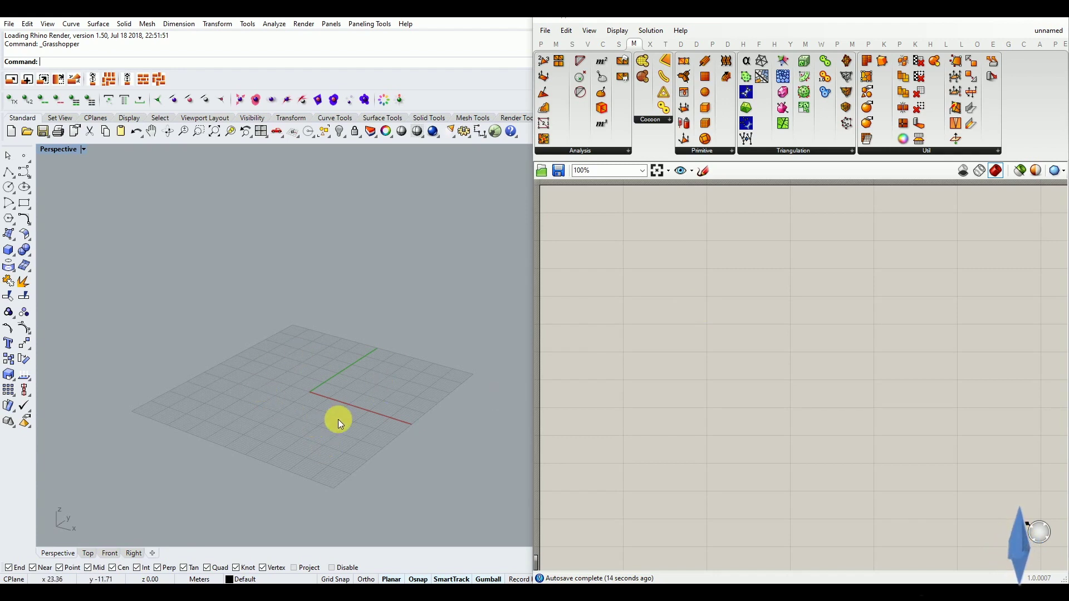
- Add a Rectangle component, the one with Plane, X Size, Y Size and Radius inputs, to the empty canvas
{"action": "double_click", "coordinate": [643, 319]}
{"action": "type", "text": "rec"}
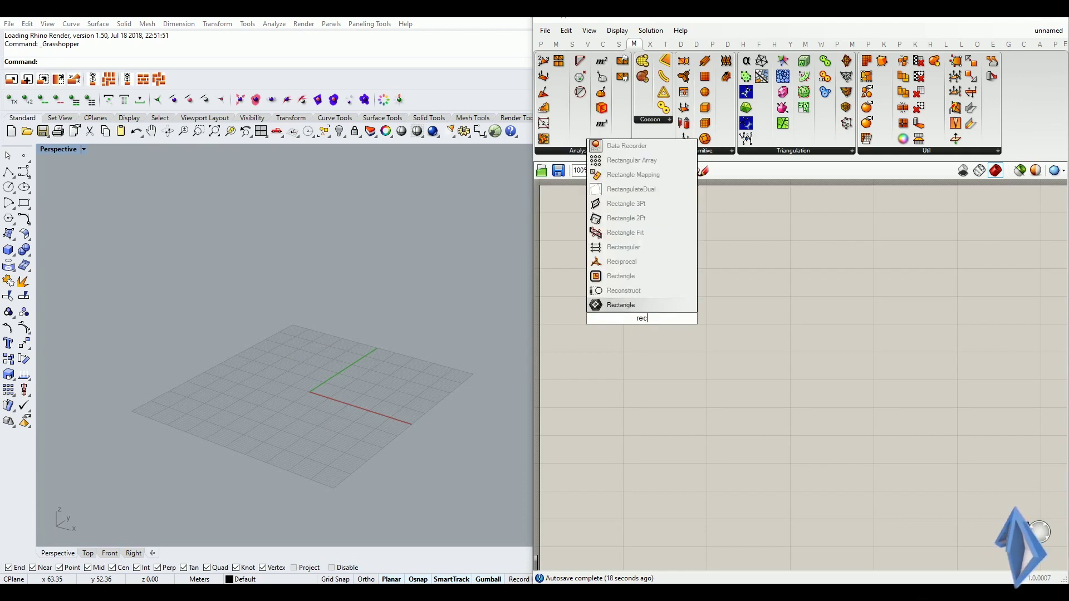
{"action": "type", "text": "ta"}
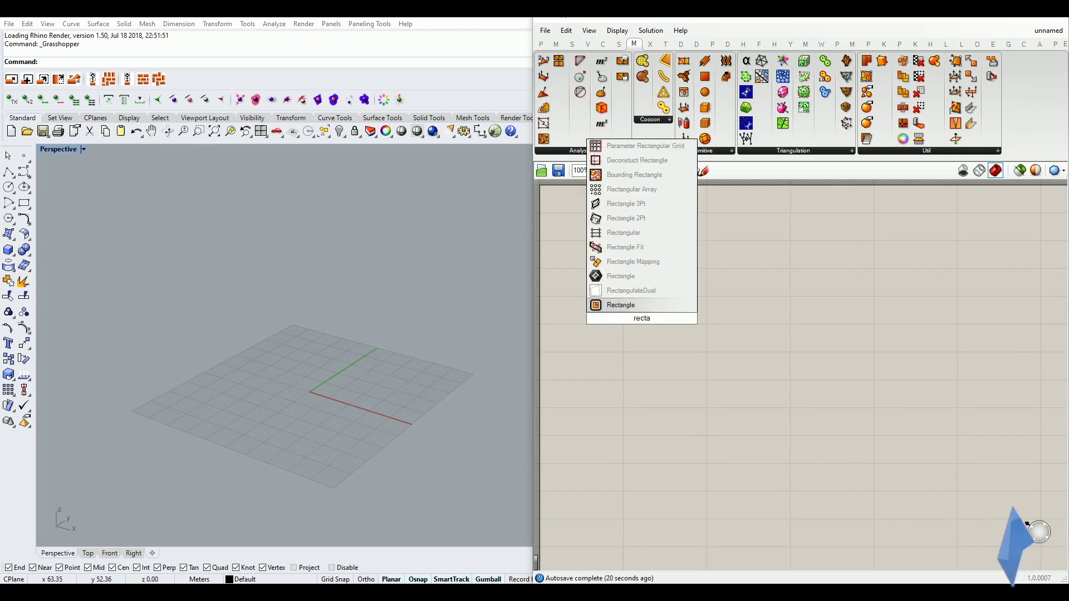
{"action": "left_click", "coordinate": [621, 305]}
{"action": "left_click_drag", "start_coordinate": [622, 310], "coordinate": [684, 324]}
{"action": "left_click", "coordinate": [654, 390]}
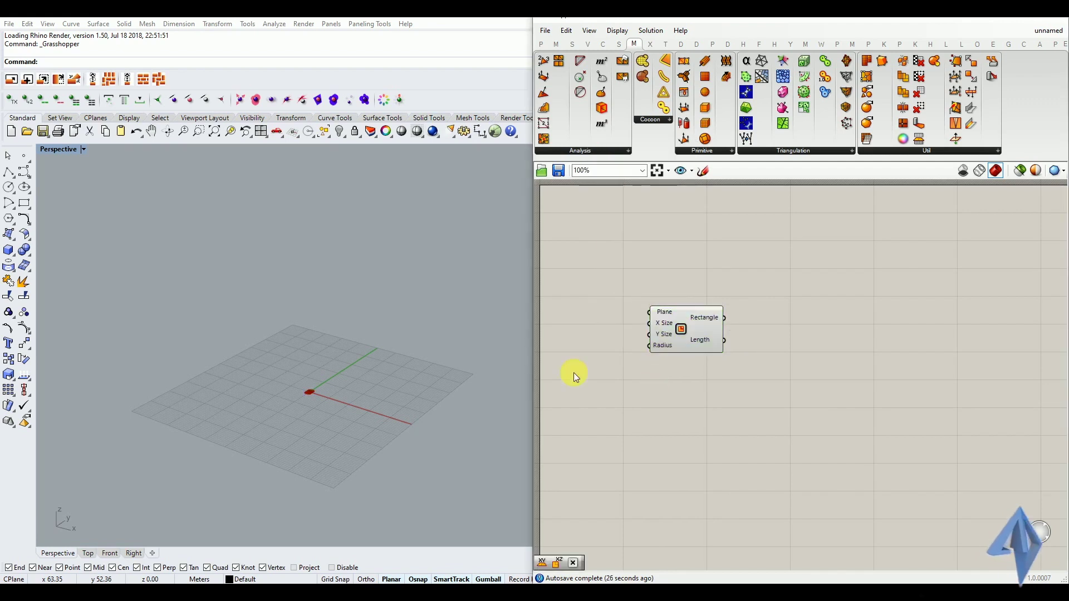
- Add an XY Plane component beside the Rectangle component and connect its Plane output to the rectangle's Plane input
{"action": "scroll", "coordinate": [314, 394], "scroll_direction": "up", "scroll_amount": 5}
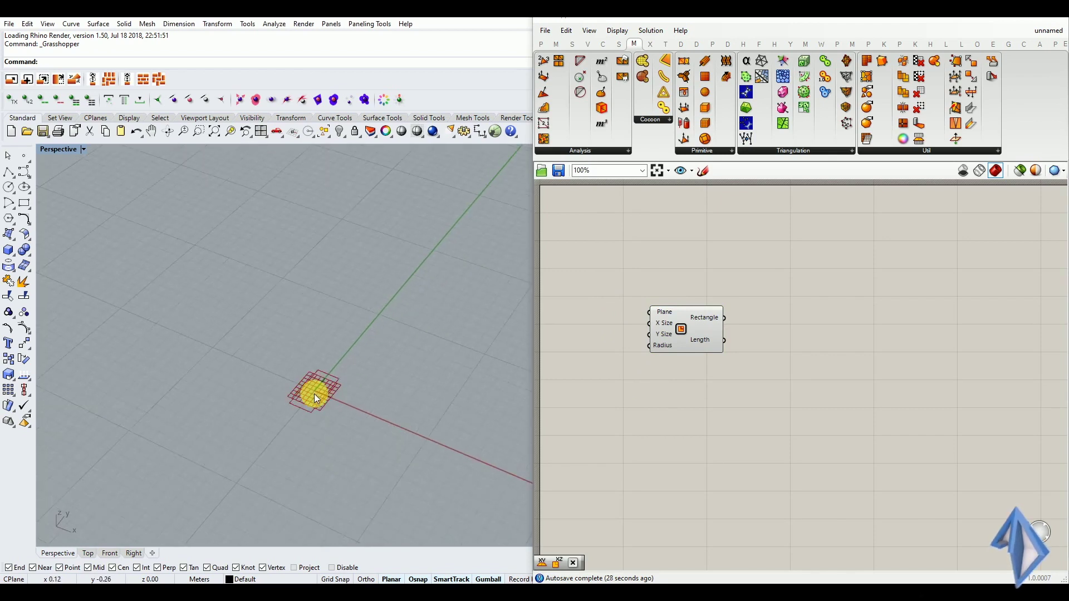
{"action": "scroll", "coordinate": [316, 393], "scroll_direction": "up", "scroll_amount": 3}
{"action": "left_click_drag", "start_coordinate": [680, 329], "coordinate": [786, 334]}
{"action": "double_click", "coordinate": [675, 328]}
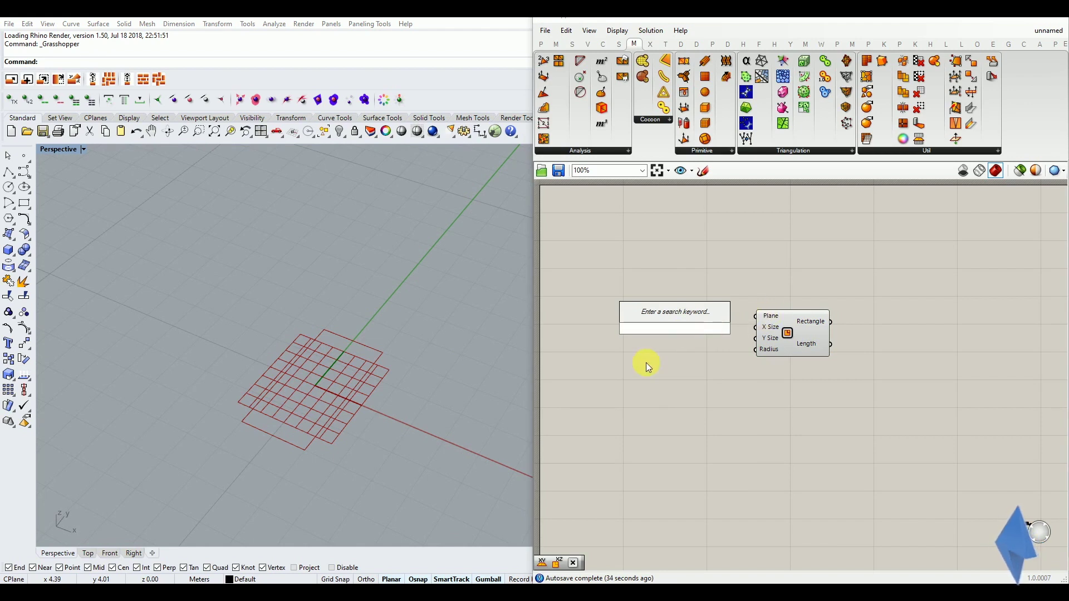
{"action": "type", "text": "xy"}
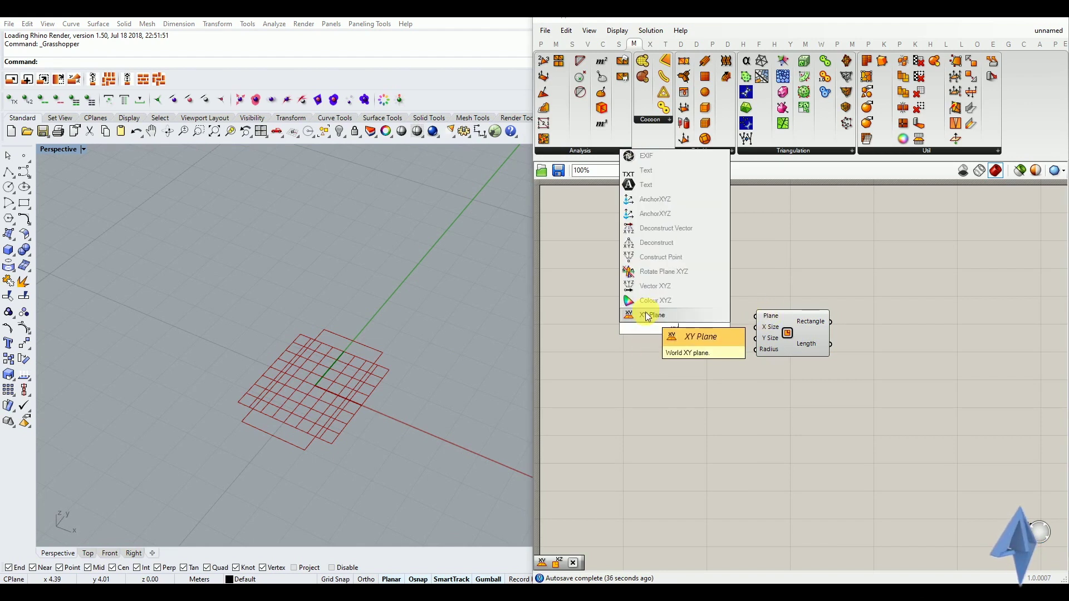
{"action": "left_click", "coordinate": [648, 316]}
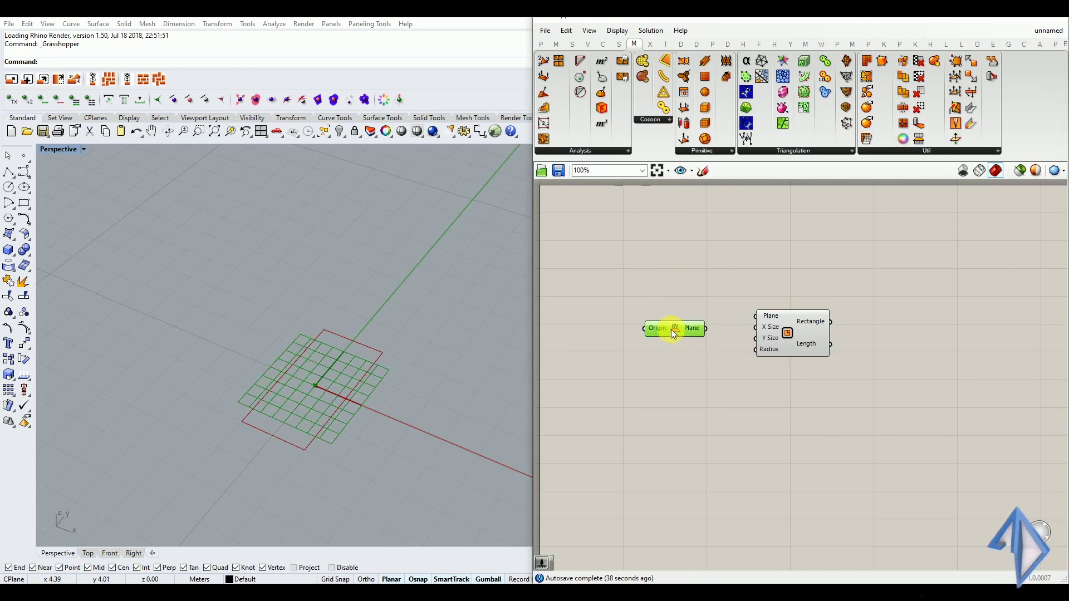
{"action": "left_click_drag", "start_coordinate": [713, 317], "coordinate": [785, 338]}
- Turn off the preview of the XY Plane component and nudge the Rectangle component slightly away from it
{"action": "left_click", "coordinate": [661, 320]}
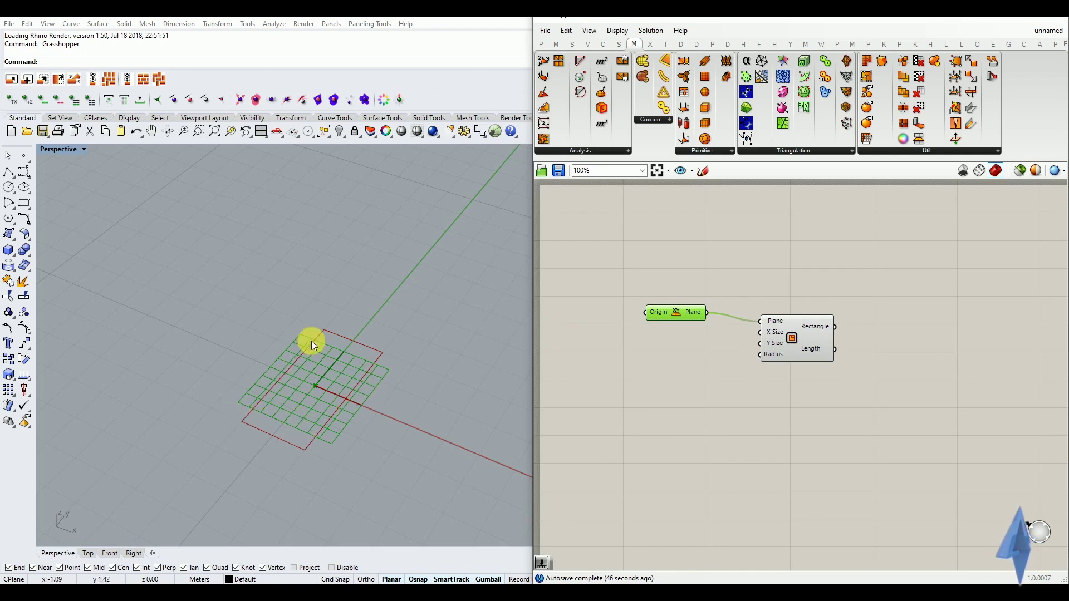
{"action": "middle_click", "coordinate": [675, 310]}
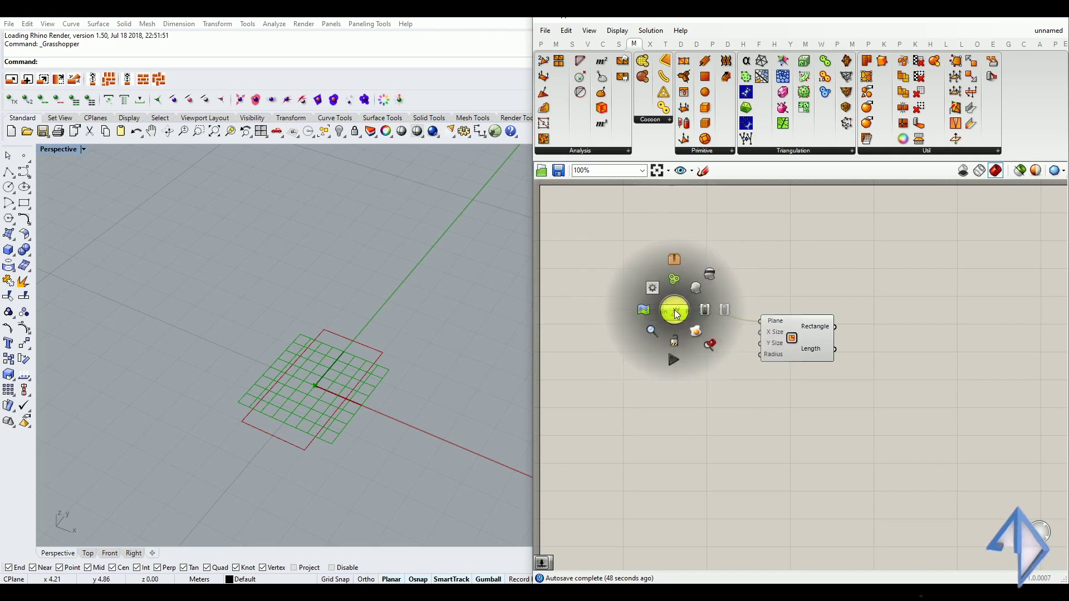
{"action": "left_click", "coordinate": [711, 274]}
{"action": "left_click", "coordinate": [704, 355]}
{"action": "left_click", "coordinate": [782, 345]}
{"action": "left_click", "coordinate": [720, 361]}
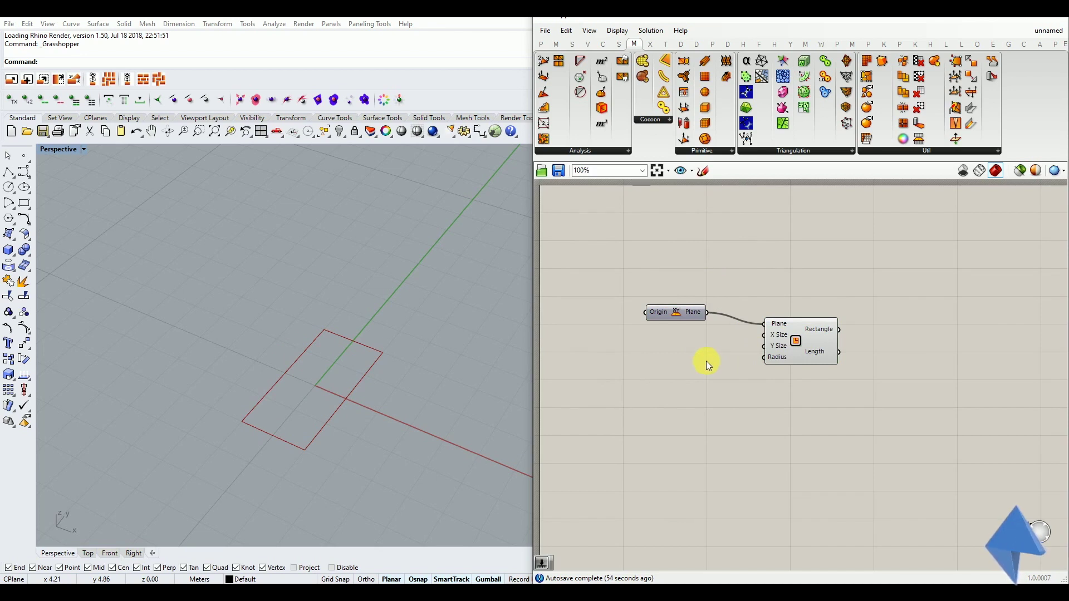
- Add a Number Slider set to 40 directly below the XY Plane component
{"action": "double_click", "coordinate": [657, 378]}
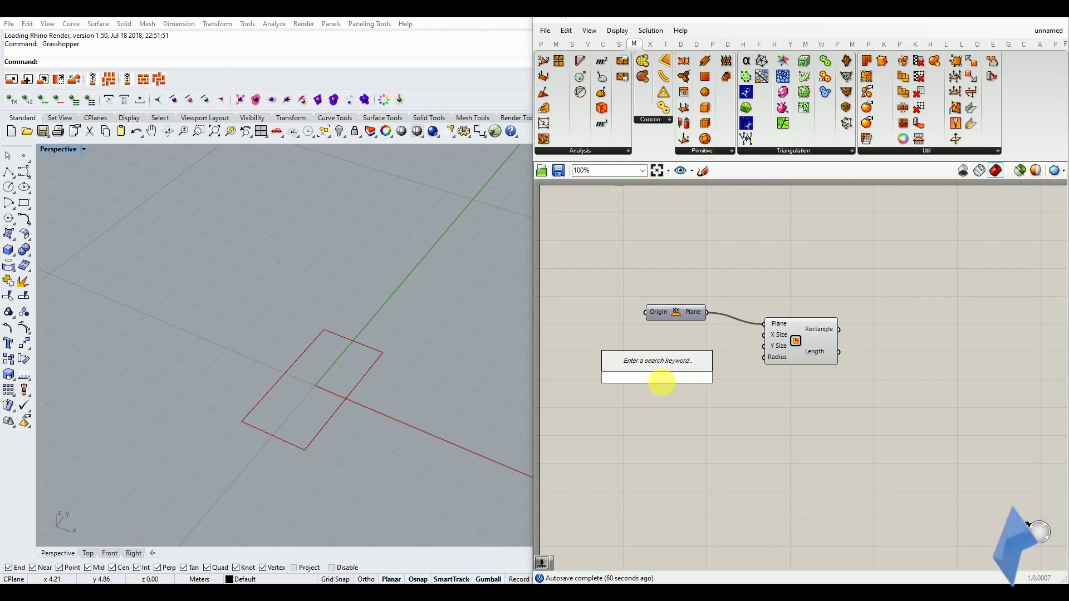
{"action": "type", "text": "40"}
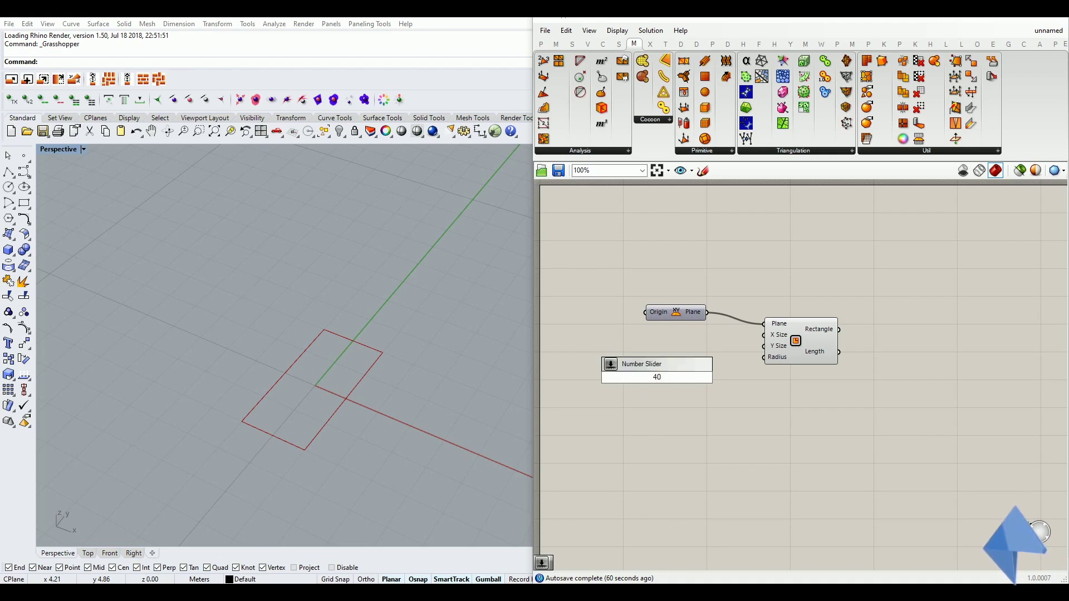
{"action": "key", "text": "Return"}
{"action": "mouse_move", "coordinate": [654, 366]}
{"action": "left_mouse_down"}
{"action": "mouse_move", "coordinate": [662, 341]}
{"action": "mouse_move", "coordinate": [653, 346]}
{"action": "left_mouse_up"}
{"action": "double_click", "coordinate": [685, 343]}
{"action": "type", "text": "40"}
{"action": "key", "text": "Return"}
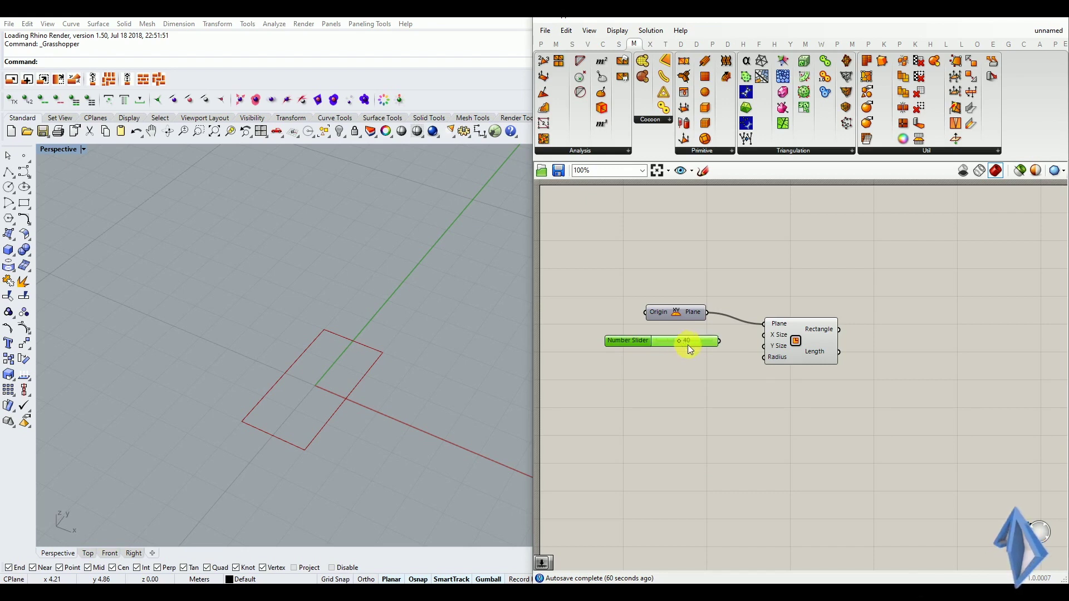
- Connect the 40 slider to both the X Size and Y Size inputs of the Rectangle component
{"action": "left_click_drag", "start_coordinate": [721, 341], "coordinate": [764, 347]}
{"action": "right_click_drag", "start_coordinate": [310, 422], "coordinate": [250, 382]}
{"action": "scroll", "coordinate": [249, 385], "scroll_direction": "up", "scroll_amount": 5}
{"action": "left_click", "coordinate": [666, 406]}
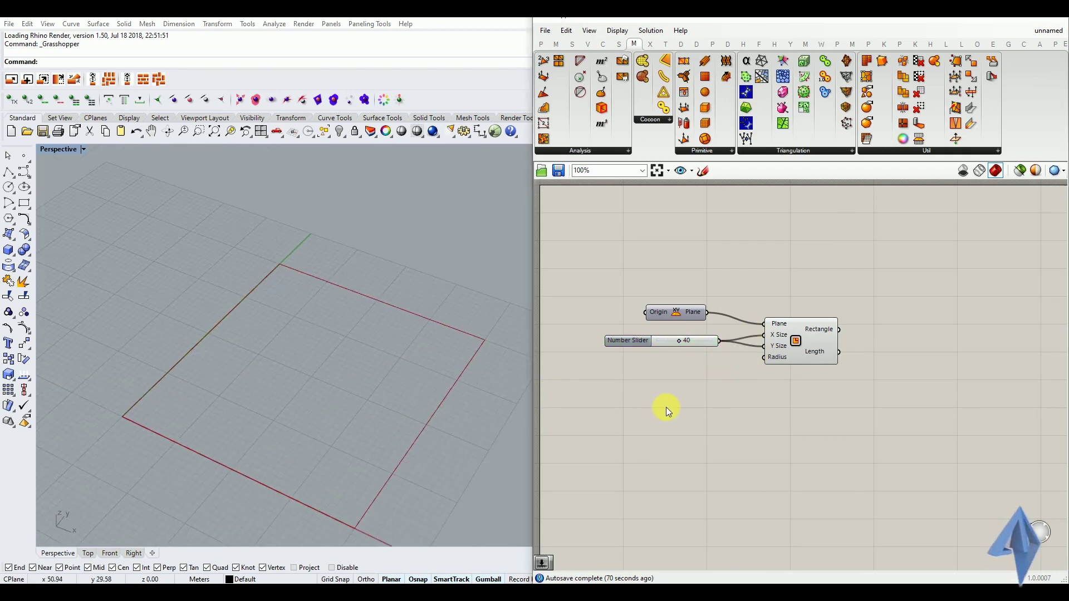
- Add a Box Rectangle component, with Rectangle and Height inputs, and place it beside the Rectangle component
{"action": "scroll", "coordinate": [649, 398], "scroll_direction": "down", "scroll_amount": 2}
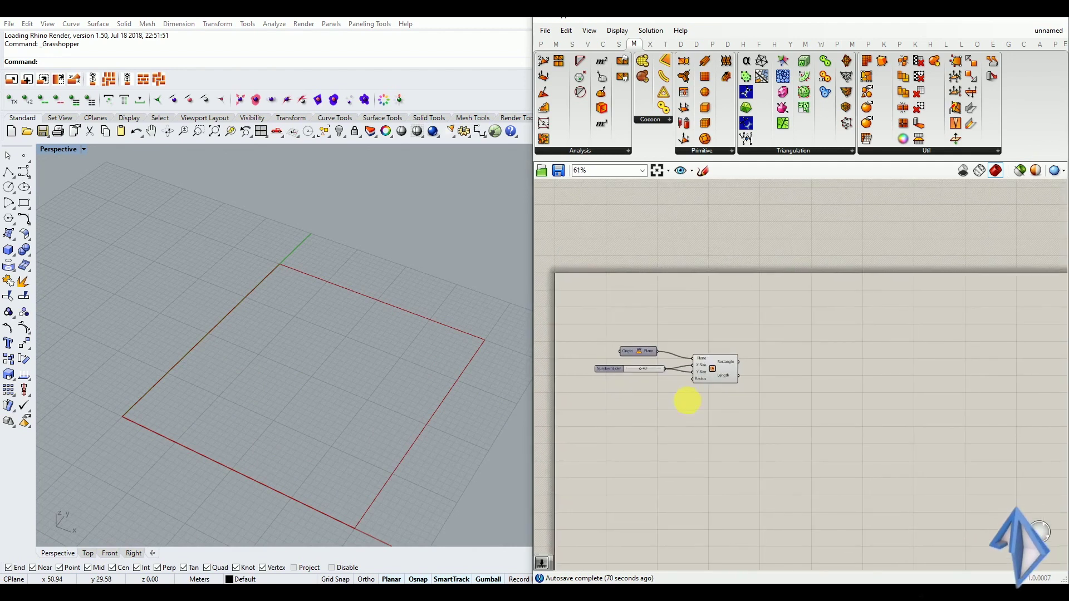
{"action": "scroll", "coordinate": [746, 356], "scroll_direction": "up", "scroll_amount": 4}
{"action": "left_click", "coordinate": [728, 363]}
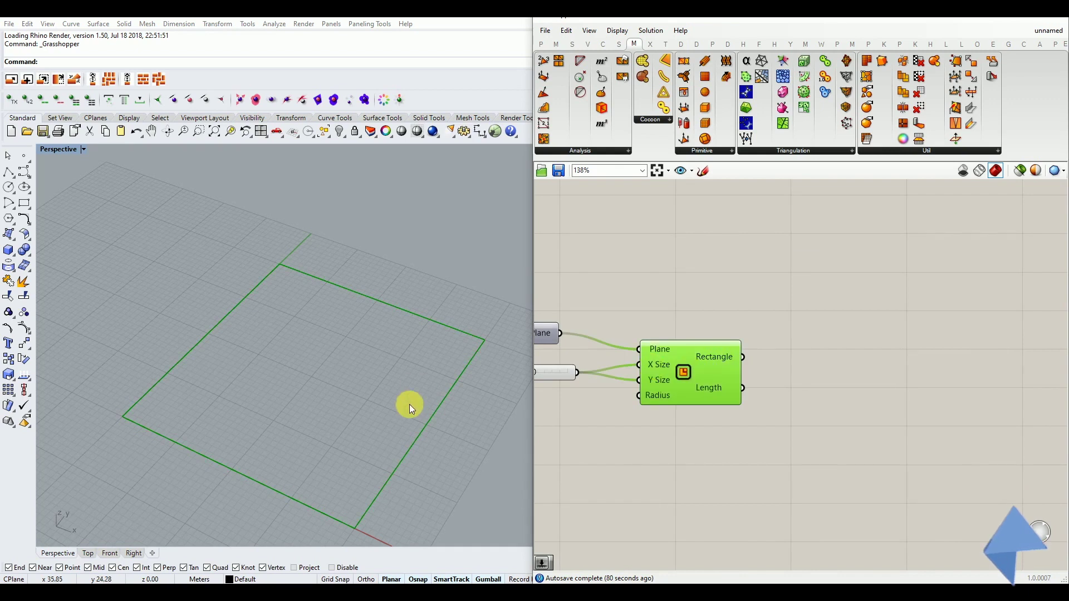
{"action": "scroll", "coordinate": [273, 389], "scroll_direction": "down", "scroll_amount": 4}
{"action": "scroll", "coordinate": [301, 449], "scroll_direction": "up", "scroll_amount": 2}
{"action": "left_click", "coordinate": [816, 466]}
{"action": "double_click", "coordinate": [793, 428]}
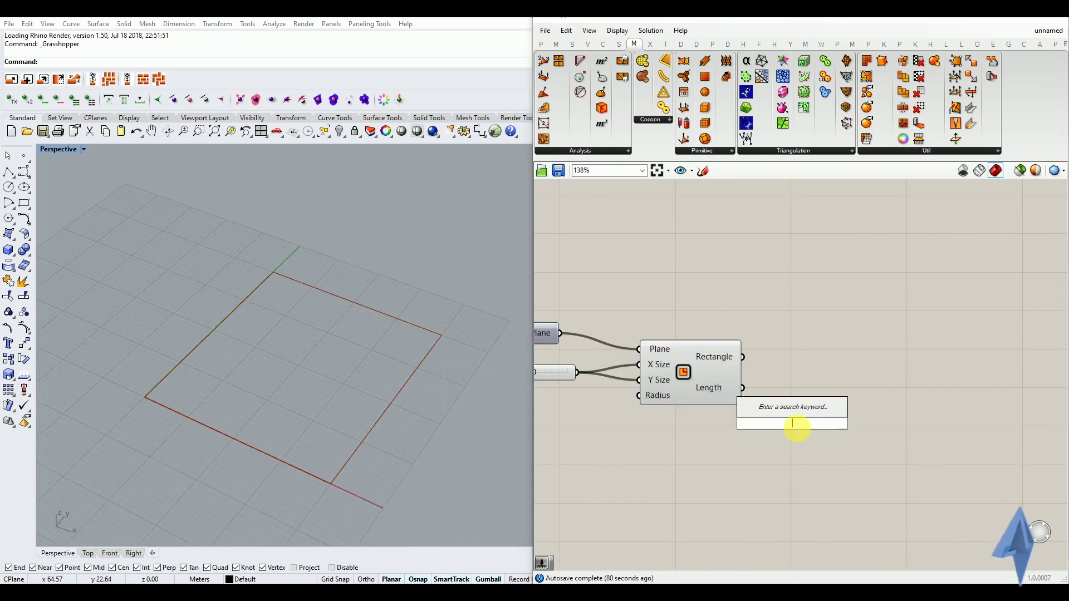
{"action": "type", "text": "bo"}
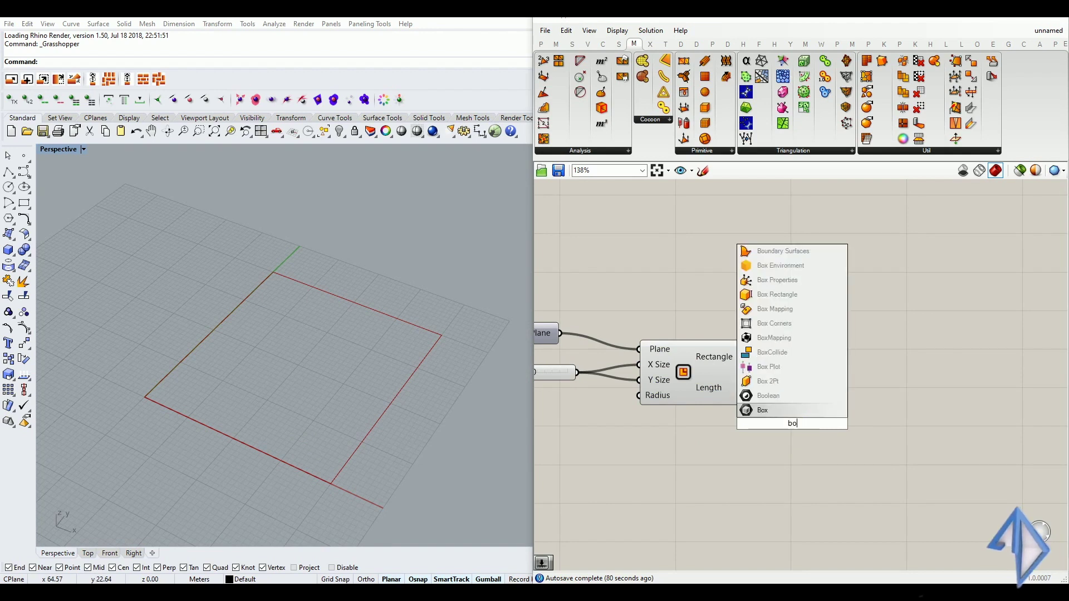
{"action": "type", "text": "x"}
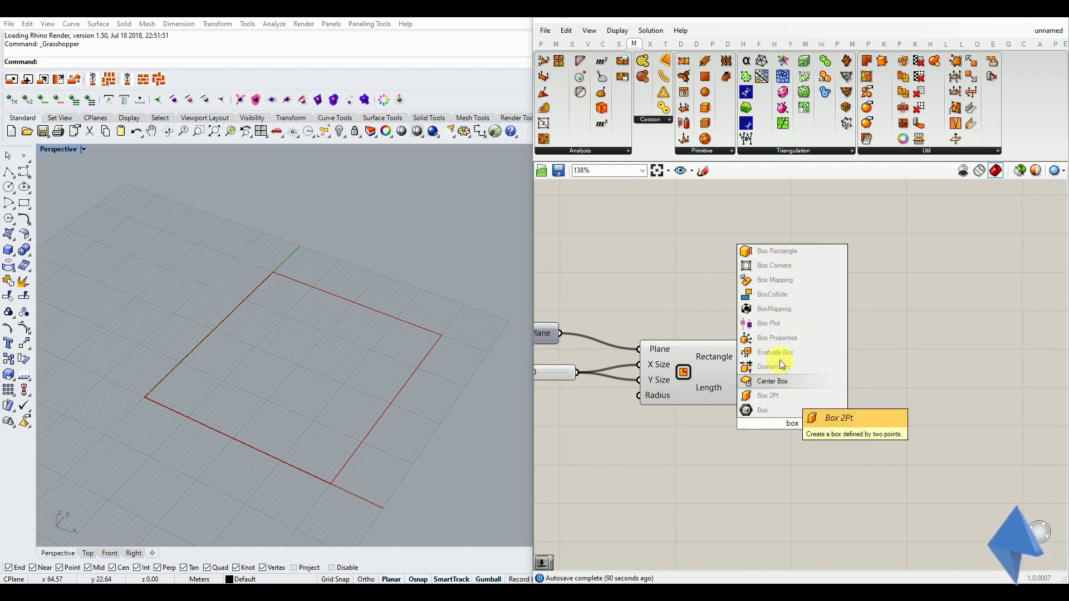
{"action": "left_click", "coordinate": [768, 254]}
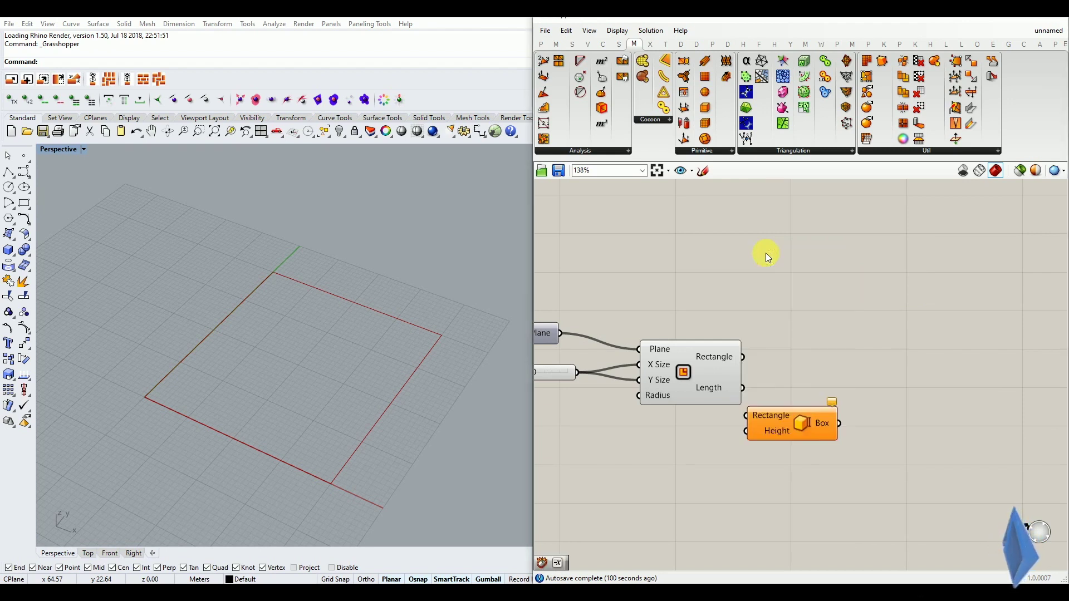
{"action": "left_click_drag", "start_coordinate": [799, 446], "coordinate": [869, 382]}
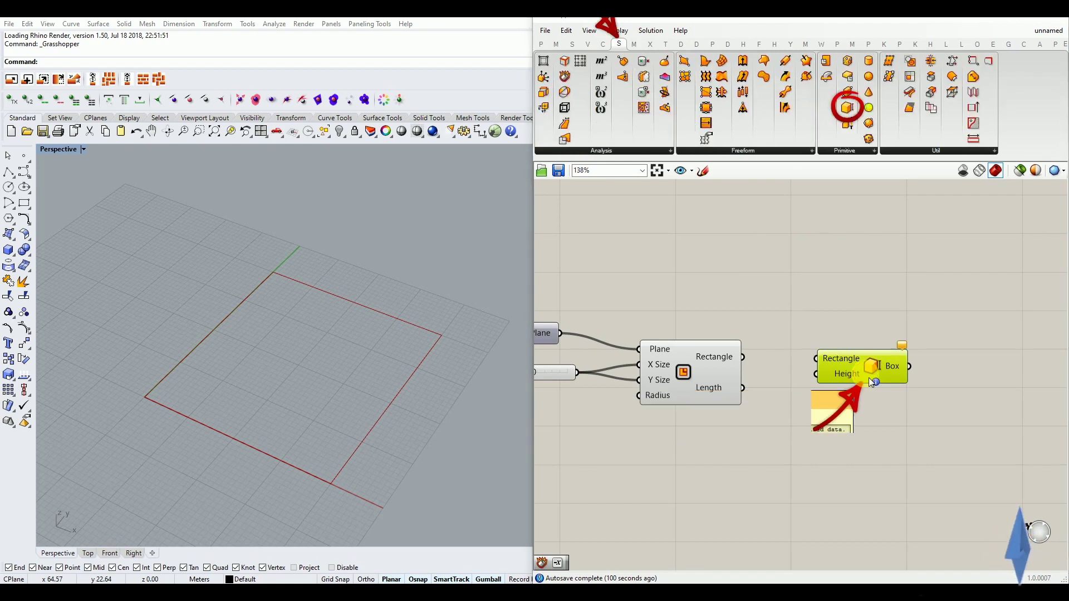
- Connect the Rectangle output to the Box Rectangle component's Rectangle input and position the box component slightly lower
{"action": "left_click_drag", "start_coordinate": [871, 366], "coordinate": [862, 373]}
{"action": "left_click_drag", "start_coordinate": [750, 358], "coordinate": [838, 380]}
{"action": "left_click", "coordinate": [827, 434]}
{"action": "right_click_drag", "start_coordinate": [507, 434], "coordinate": [341, 390]}
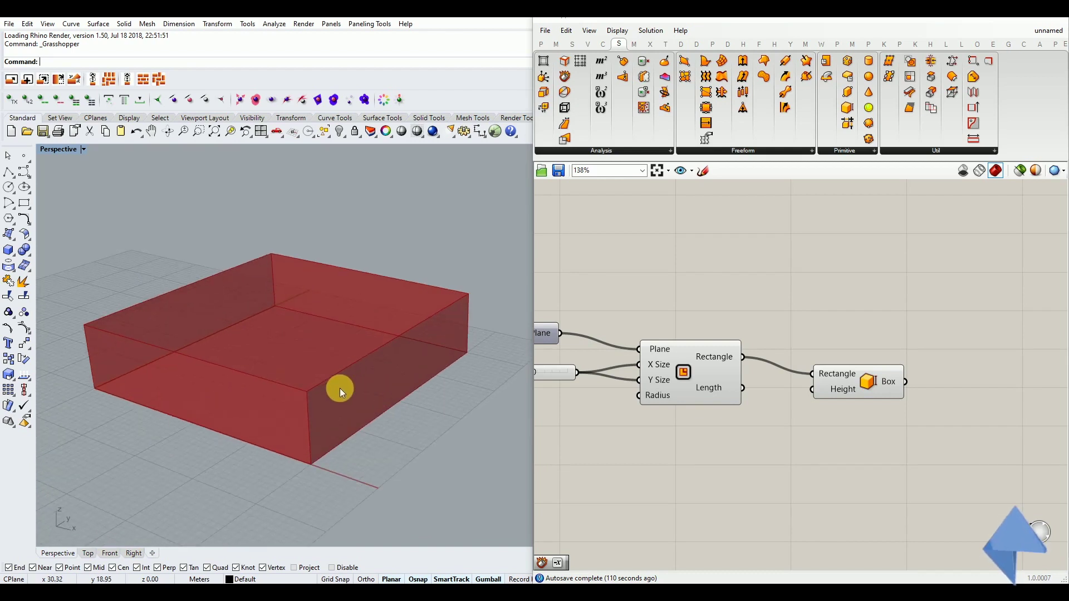
{"action": "mouse_move", "coordinate": [729, 359]}
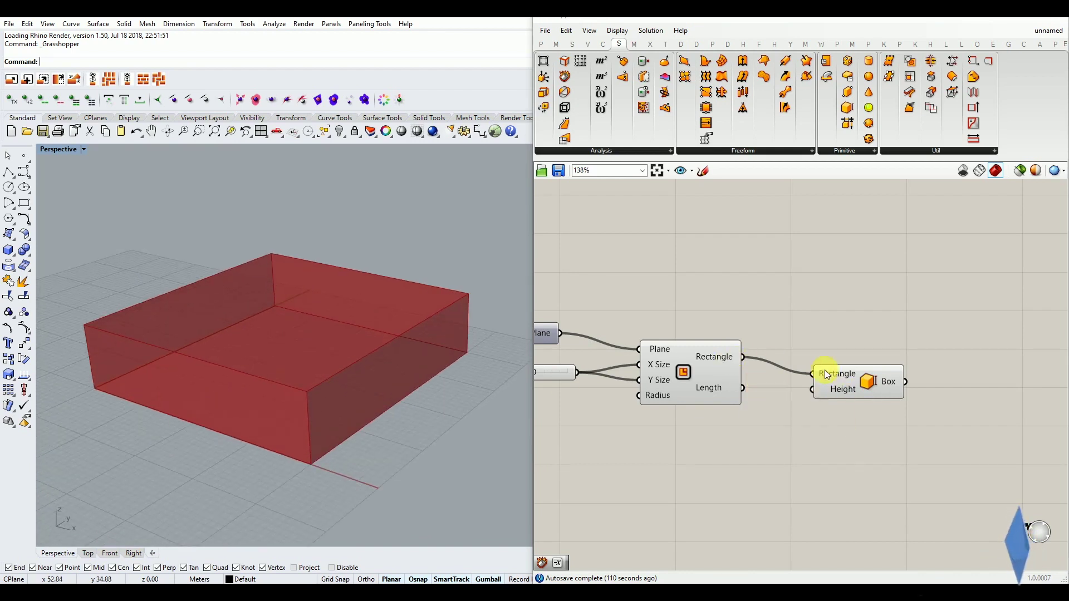
{"action": "left_click_drag", "start_coordinate": [838, 372], "coordinate": [855, 392]}
- Add a Number Slider set to 80 below the Rectangle component and connect it to the Box Rectangle's Height input
{"action": "mouse_move", "coordinate": [851, 406]}
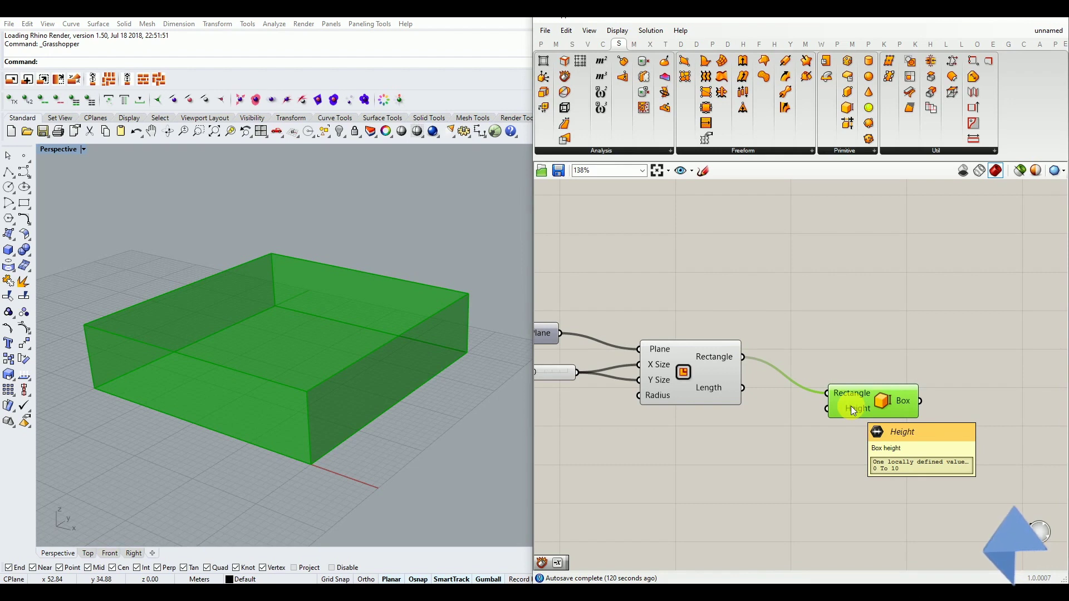
{"action": "double_click", "coordinate": [744, 461]}
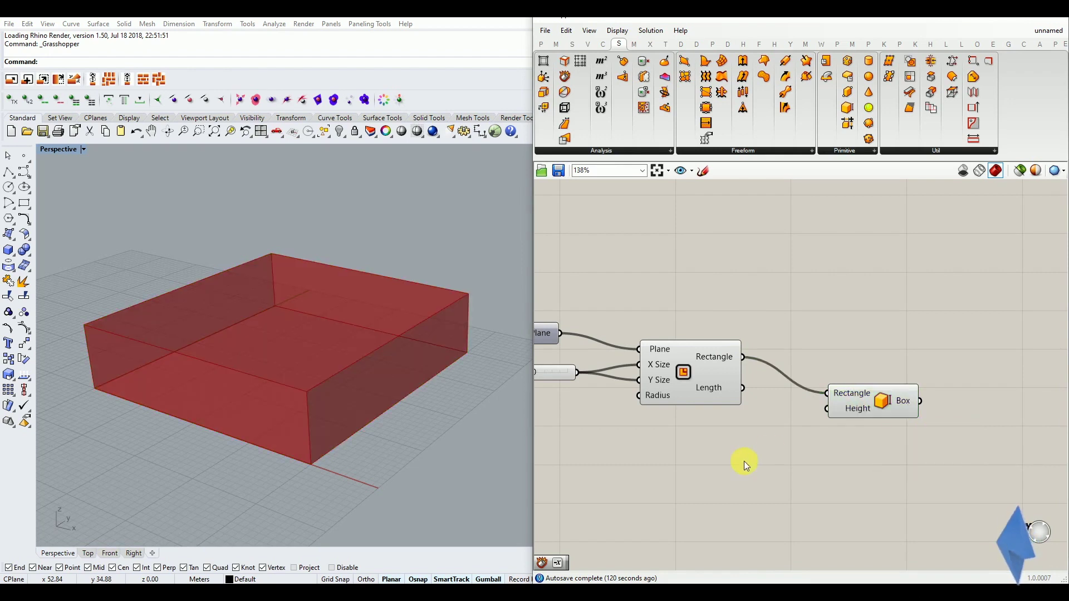
{"action": "type", "text": "80"}
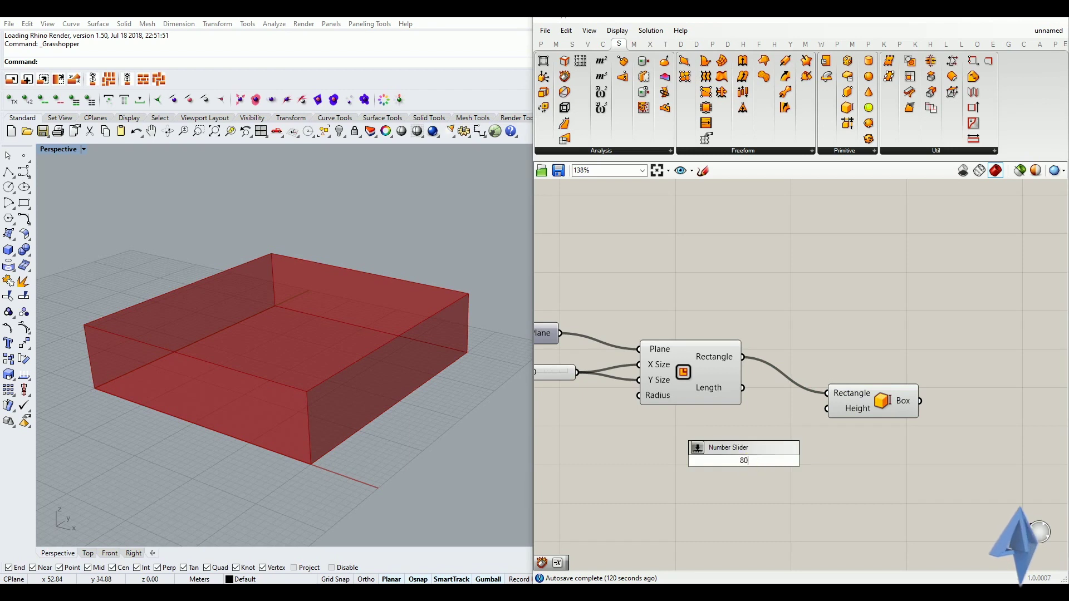
{"action": "key", "text": "Return"}
{"action": "left_click_drag", "start_coordinate": [749, 462], "coordinate": [700, 442]}
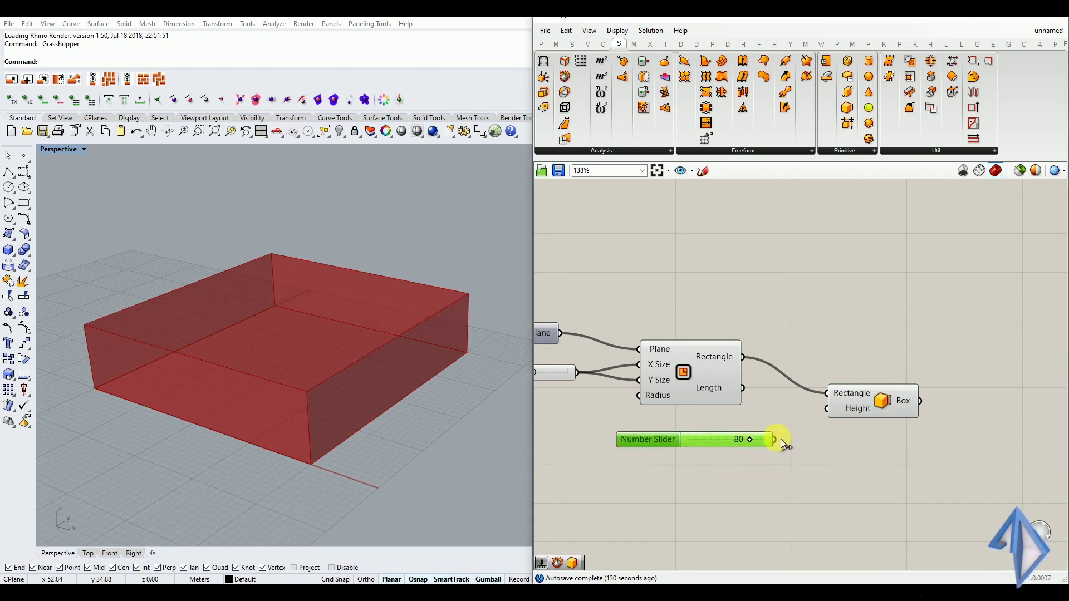
{"action": "left_click_drag", "start_coordinate": [828, 416], "coordinate": [828, 417]}
{"action": "left_click", "coordinate": [811, 447]}
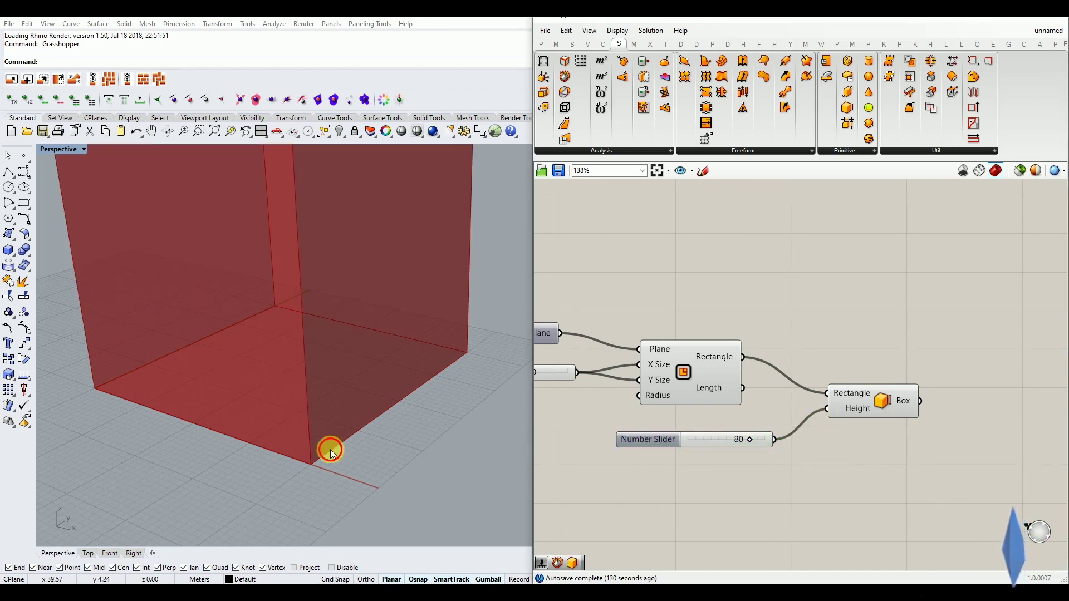
{"action": "scroll", "coordinate": [325, 447], "scroll_direction": "down", "scroll_amount": 6}
{"action": "scroll", "coordinate": [325, 447], "scroll_direction": "down", "scroll_amount": 2}
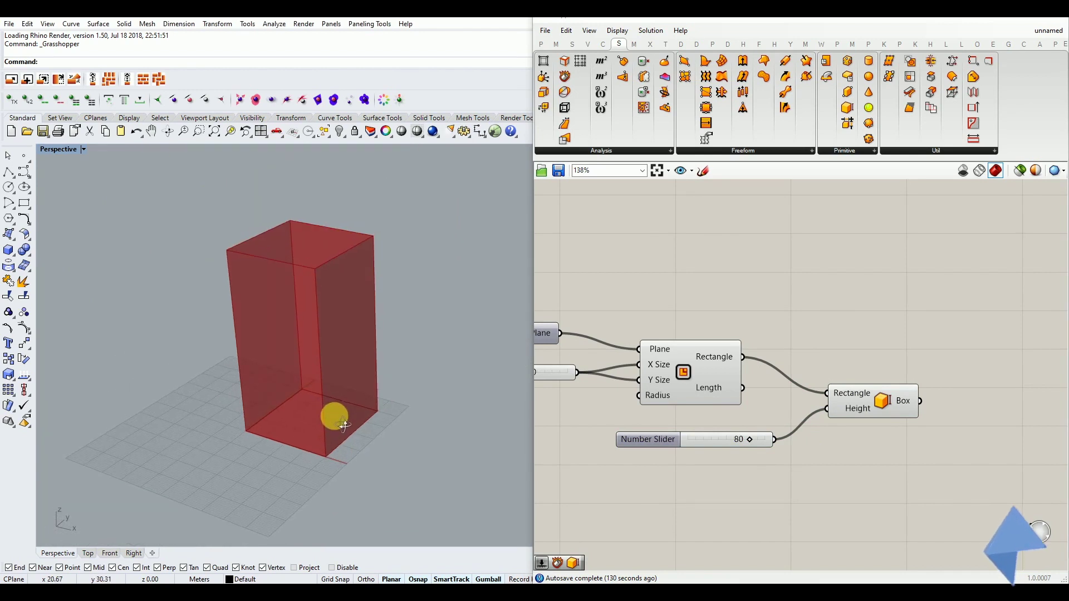
{"action": "scroll", "coordinate": [332, 411], "scroll_direction": "up", "scroll_amount": 1}
{"action": "mouse_move", "coordinate": [749, 440]}
{"action": "left_mouse_down"}
{"action": "mouse_move", "coordinate": [711, 443]}
{"action": "mouse_move", "coordinate": [753, 445]}
{"action": "left_mouse_up"}
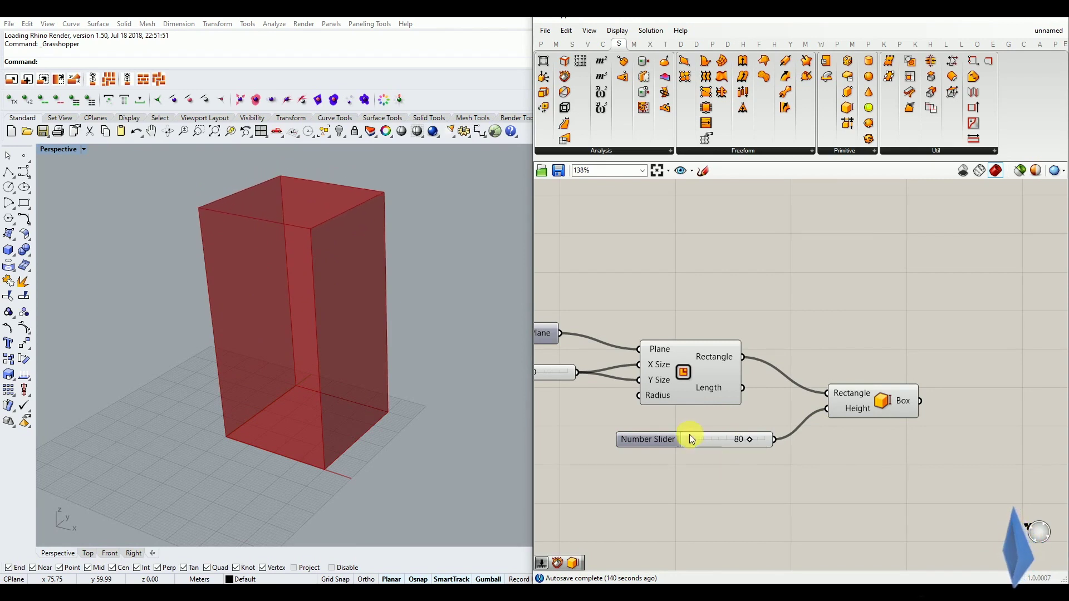
- Add a Populate 3D component beside the Box Rectangle component and reveal where it sits in the component palette
{"action": "scroll", "coordinate": [689, 435], "scroll_direction": "down", "scroll_amount": 2}
{"action": "scroll", "coordinate": [949, 433], "scroll_direction": "up", "scroll_amount": 2}
{"action": "scroll", "coordinate": [933, 464], "scroll_direction": "up", "scroll_amount": 1}
{"action": "right_click_drag", "start_coordinate": [924, 465], "coordinate": [886, 472]}
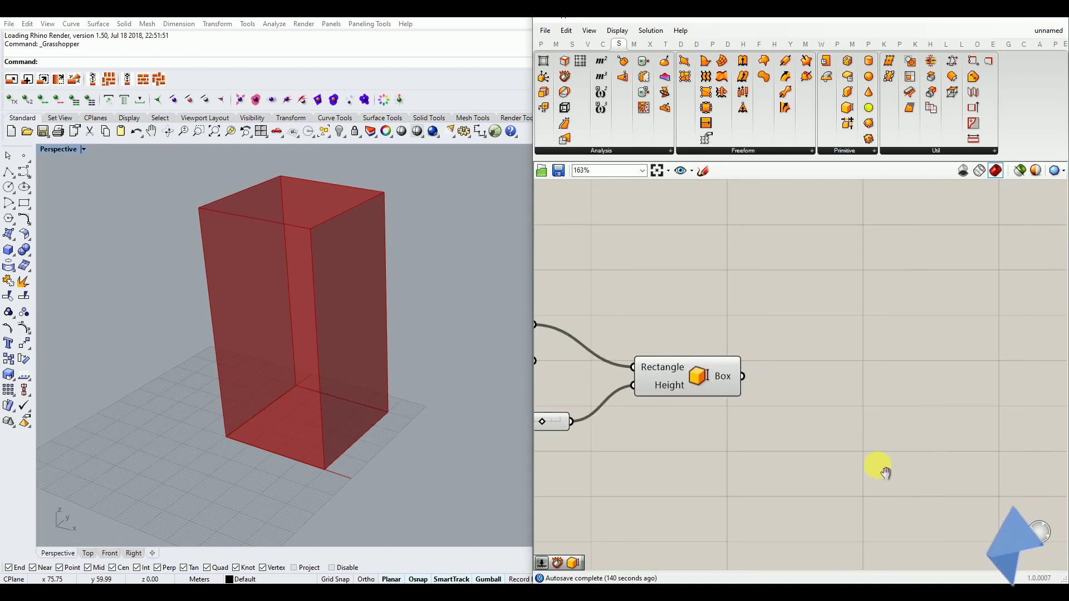
{"action": "scroll", "coordinate": [873, 450], "scroll_direction": "down", "scroll_amount": 2}
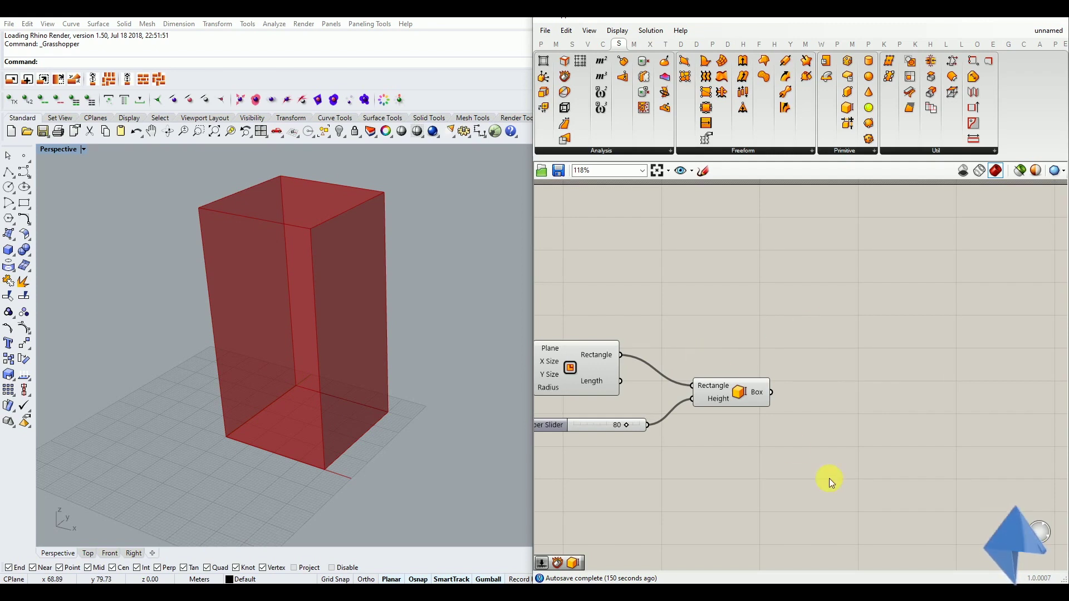
{"action": "double_click", "coordinate": [828, 456]}
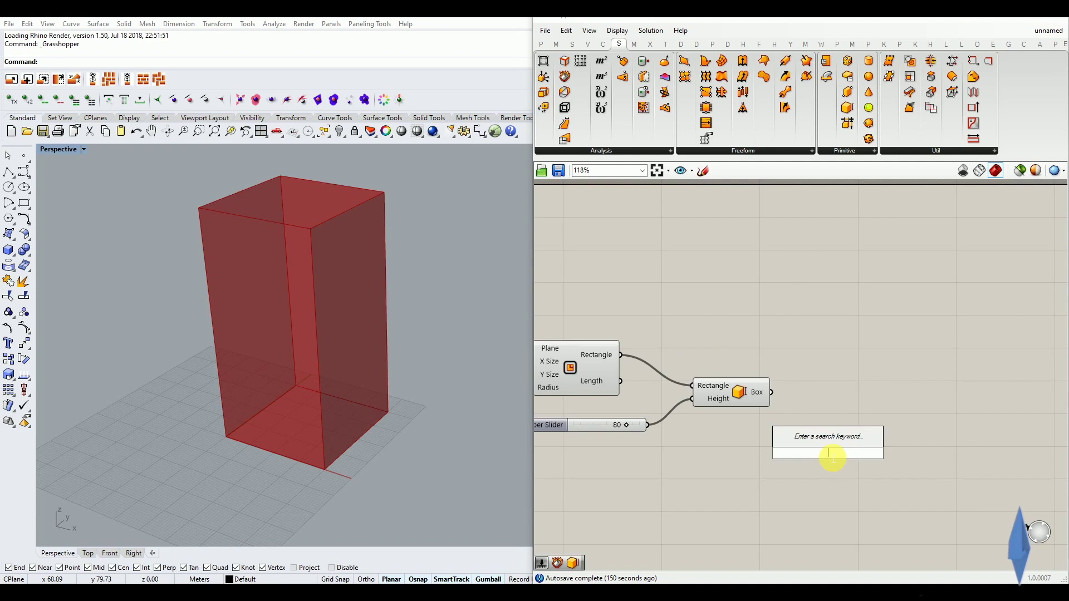
{"action": "type", "text": "populate"}
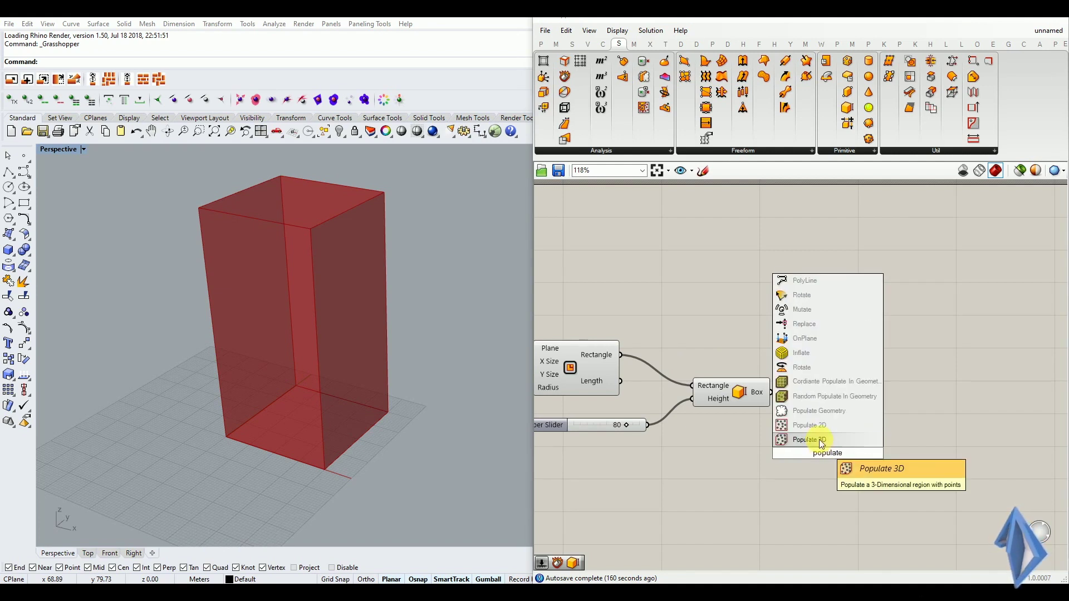
{"action": "left_click", "coordinate": [802, 439]}
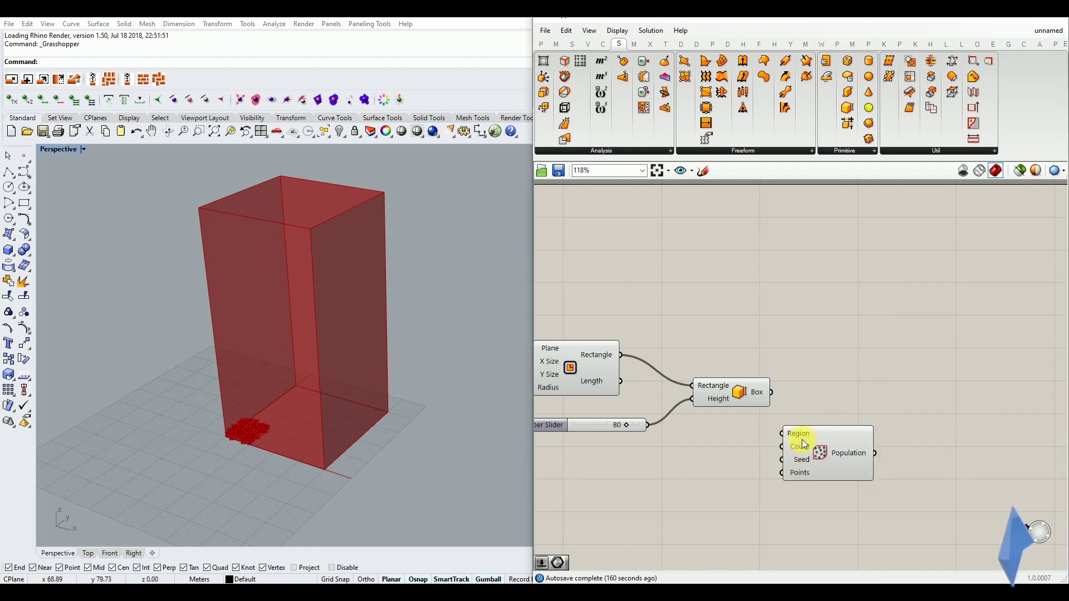
{"action": "left_click_drag", "start_coordinate": [821, 450], "coordinate": [836, 417]}
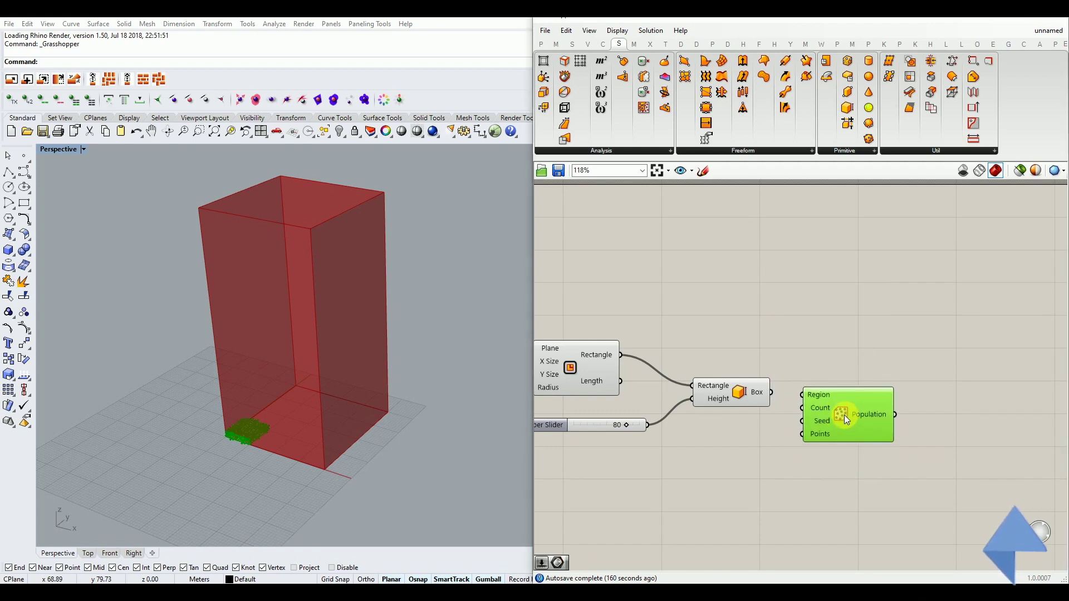
{"action": "left_click", "coordinate": [845, 416], "text": "ctrl+alt"}
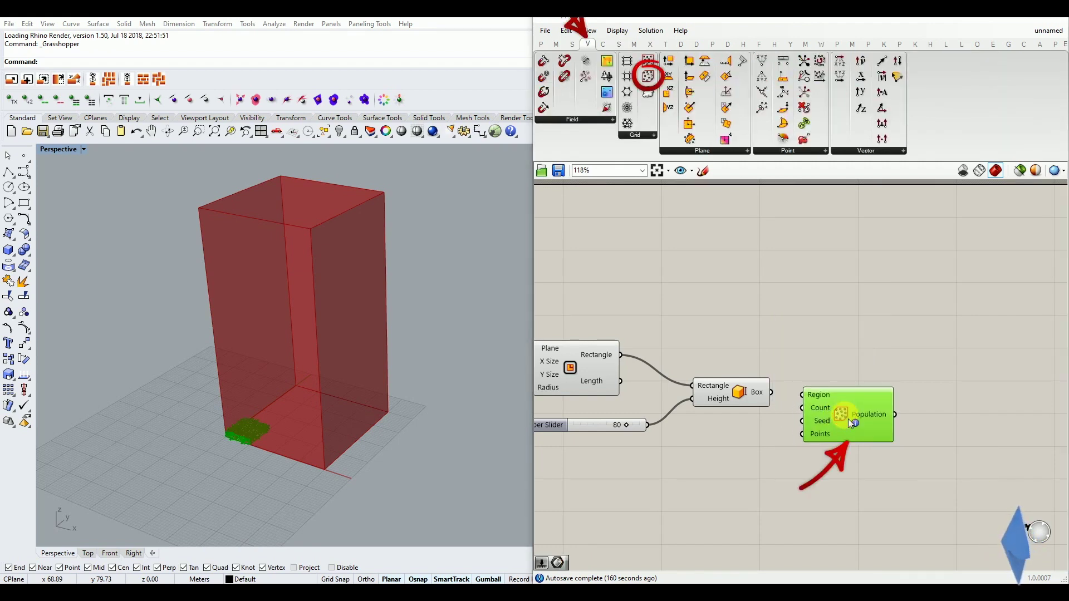
{"action": "left_click", "coordinate": [794, 479]}
- Connect the Box output to the Populate 3D component's Region input and shift the component slightly away from the box
{"action": "scroll", "coordinate": [811, 419], "scroll_direction": "up", "scroll_amount": 2}
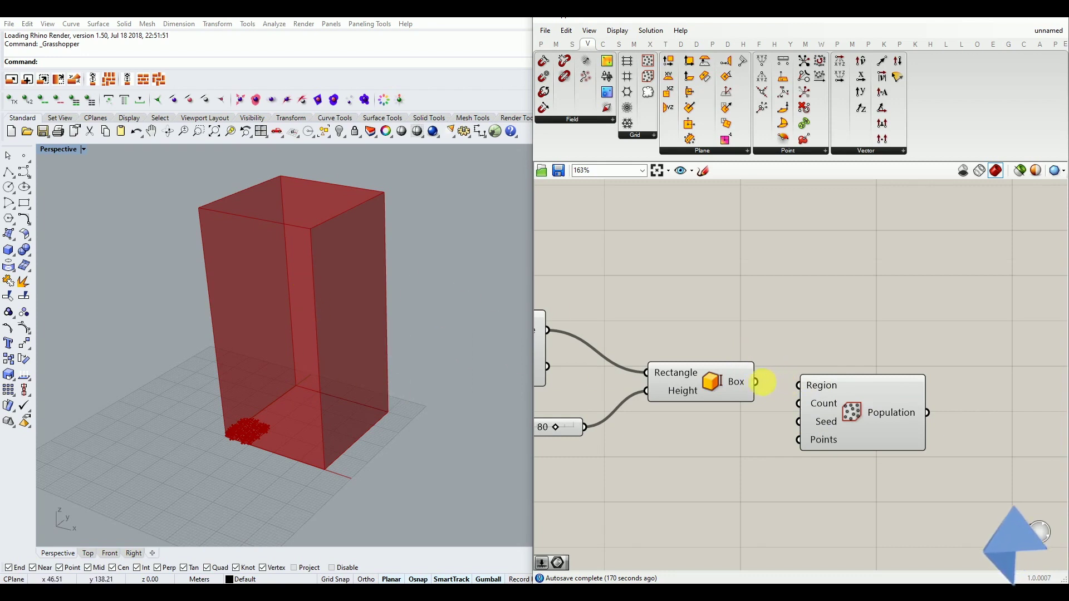
{"action": "left_click_drag", "start_coordinate": [794, 382], "coordinate": [798, 384]}
{"action": "right_click_drag", "start_coordinate": [411, 399], "coordinate": [339, 384]}
{"action": "left_click_drag", "start_coordinate": [852, 413], "coordinate": [877, 416]}
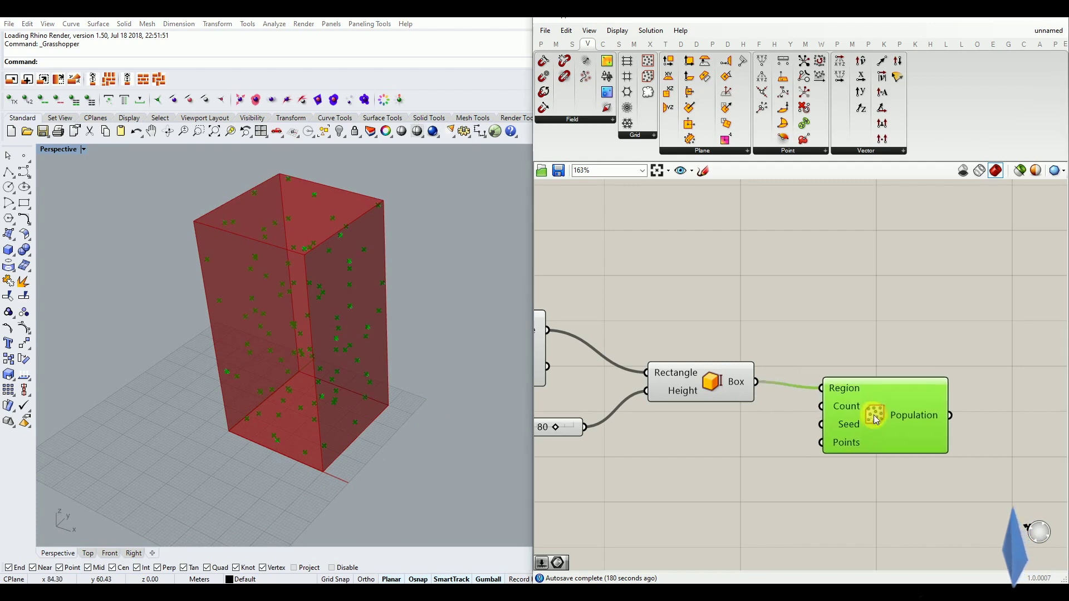
{"action": "left_click", "coordinate": [712, 465]}
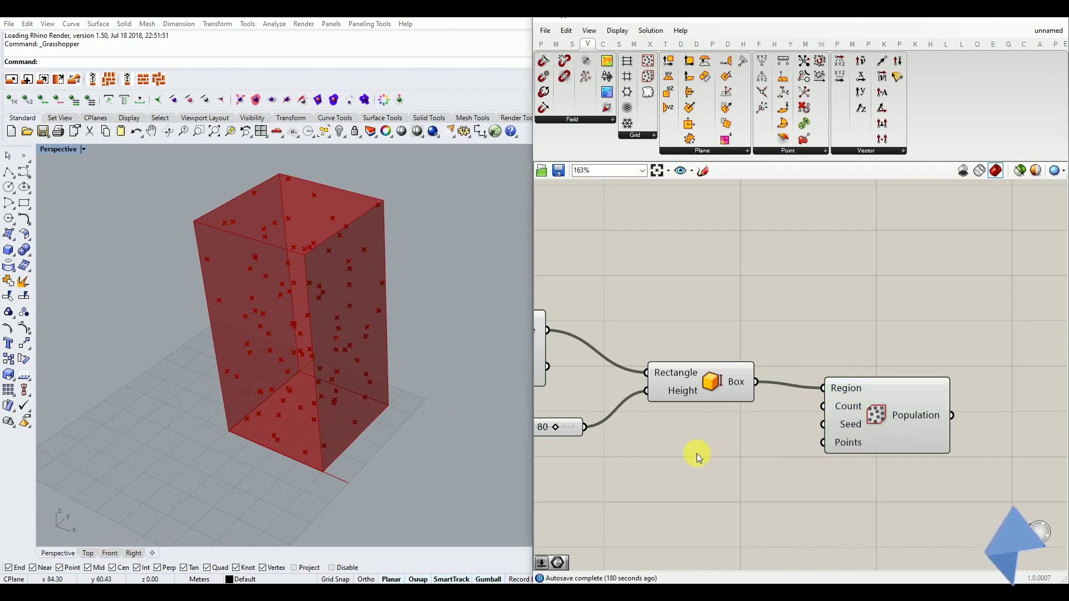
- Add a Number Slider set to 10 below the Box Rectangle component
{"action": "double_click", "coordinate": [698, 465]}
{"action": "type", "text": "10"}
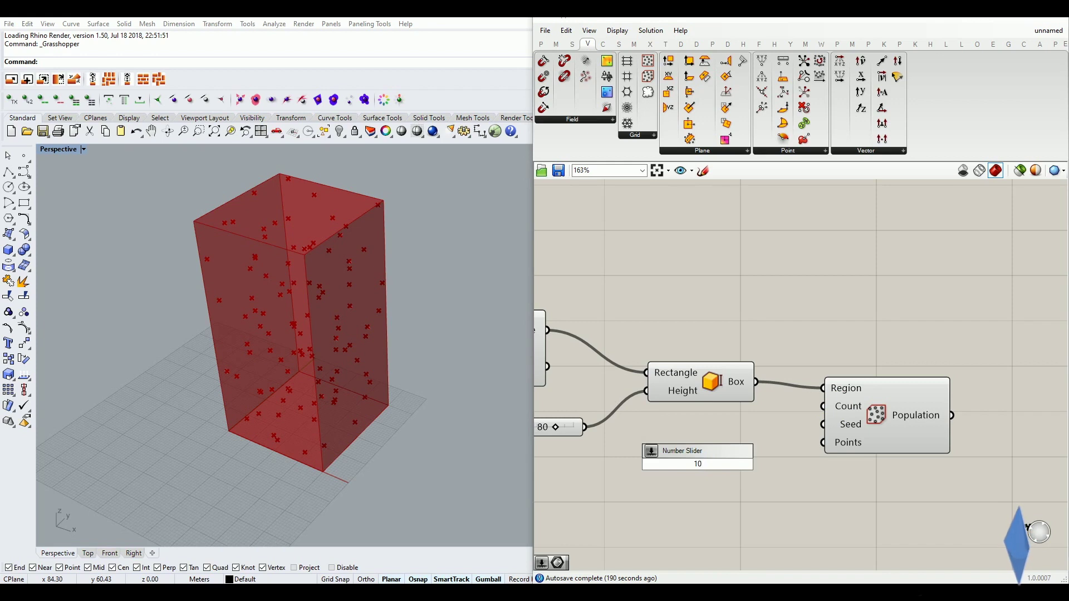
{"action": "key", "text": "Return"}
{"action": "left_click", "coordinate": [703, 468]}
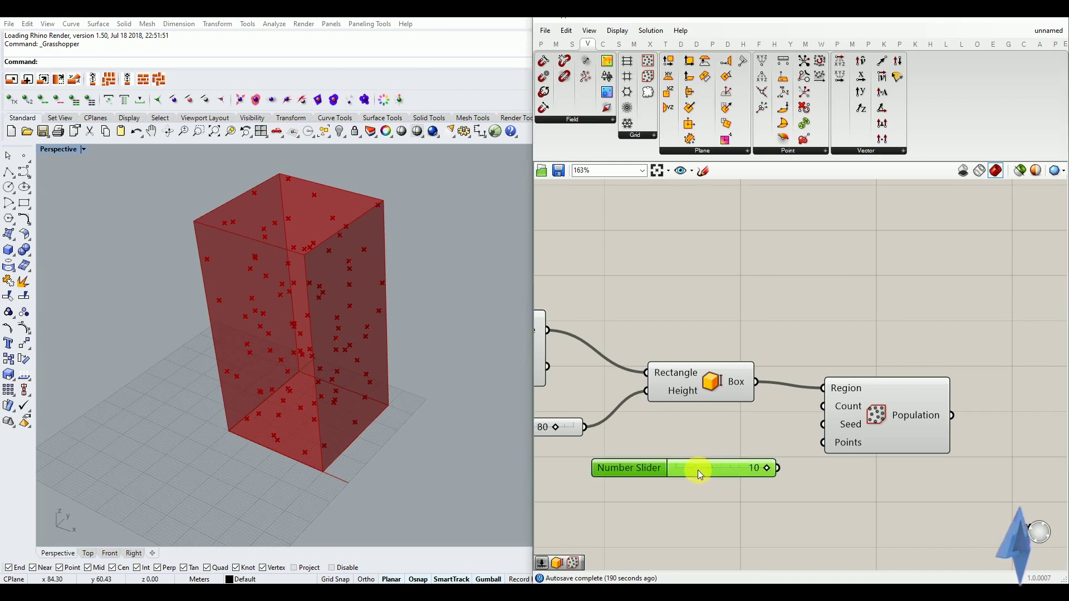
- Connect the slider set to 10 to the Populate 3D component's Count input and move the component farther from the box
{"action": "left_click_drag", "start_coordinate": [801, 422], "coordinate": [918, 451]}
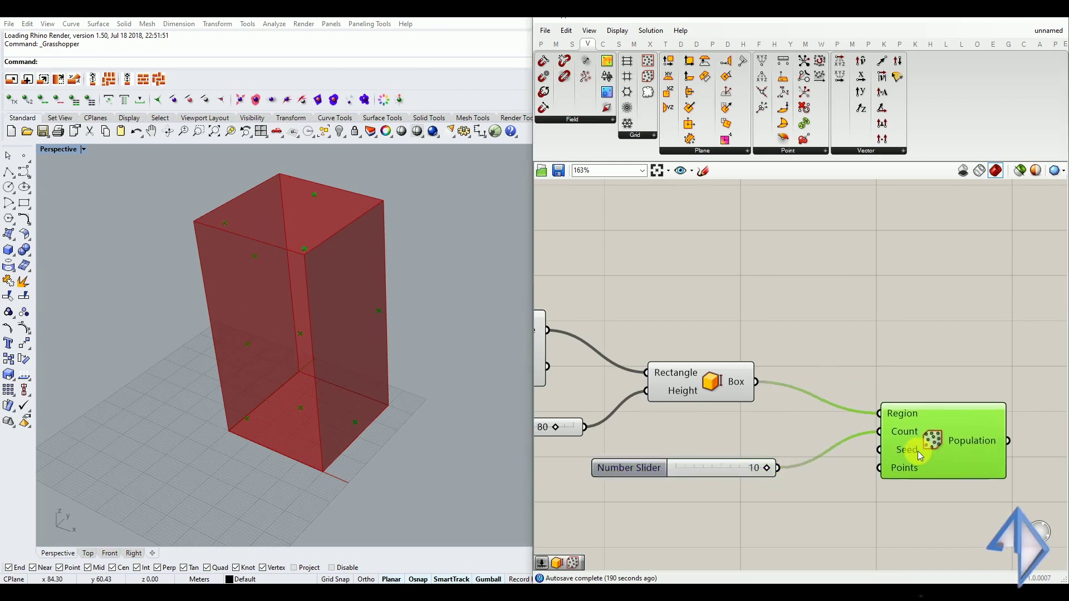
{"action": "left_click", "coordinate": [766, 519]}
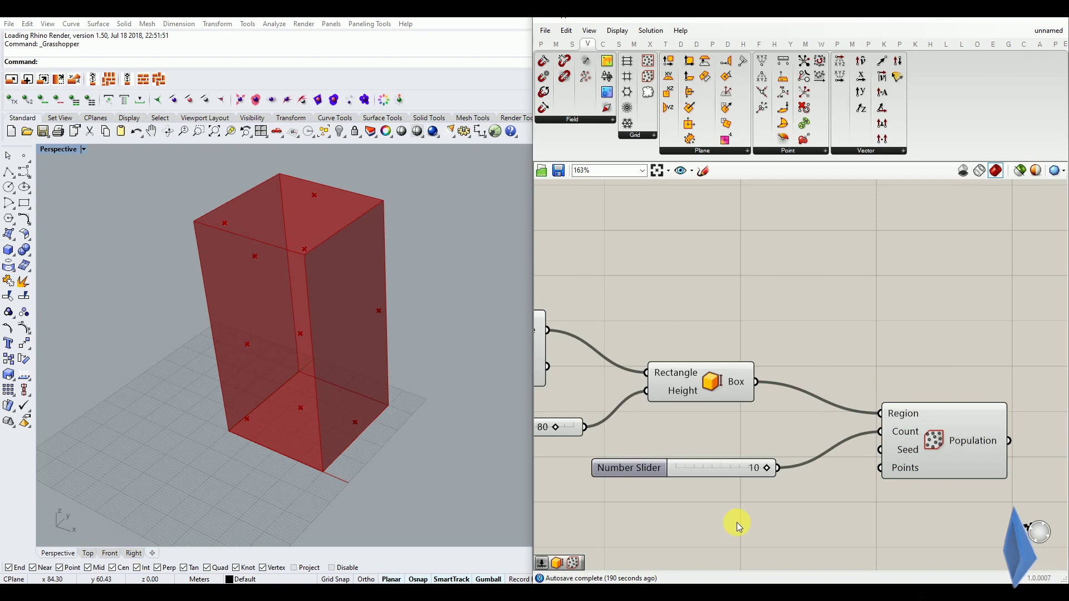
- Add a Number Slider set to 375 below the count slider and connect it to the Populate 3D component's Seed input
{"action": "double_click", "coordinate": [736, 522]}
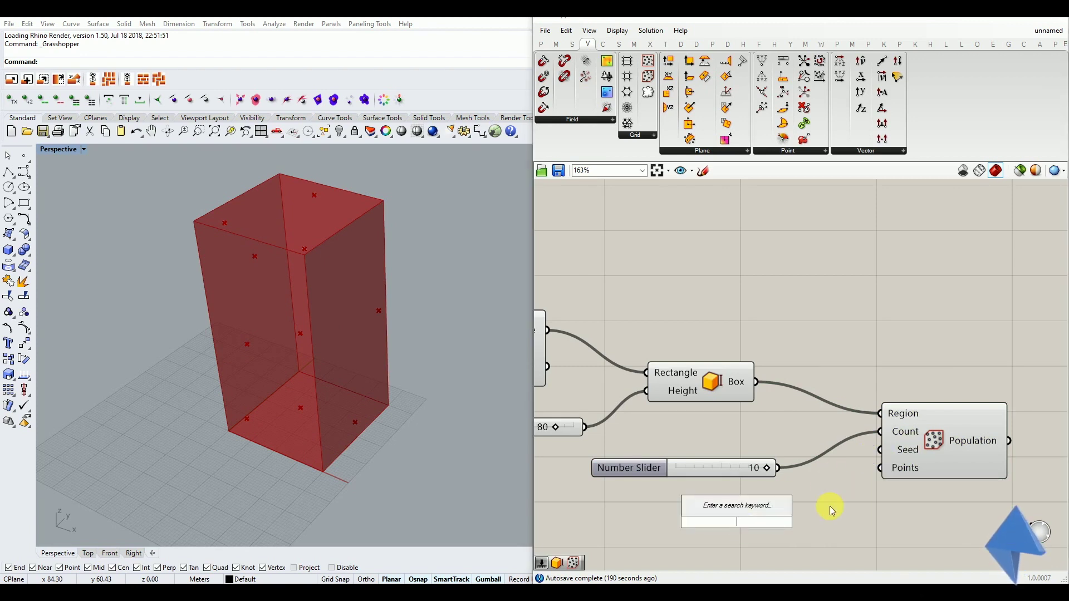
{"action": "type", "text": "375"}
{"action": "key", "text": "Return"}
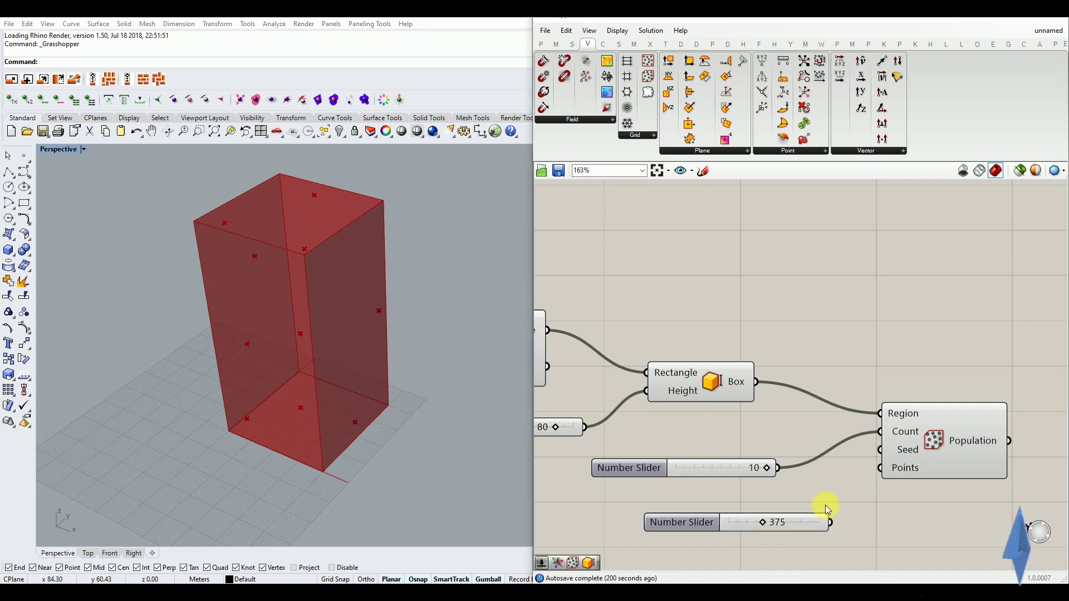
{"action": "left_click_drag", "start_coordinate": [802, 524], "coordinate": [753, 498]}
{"action": "left_click_drag", "start_coordinate": [817, 483], "coordinate": [882, 454]}
{"action": "left_click", "coordinate": [916, 458]}
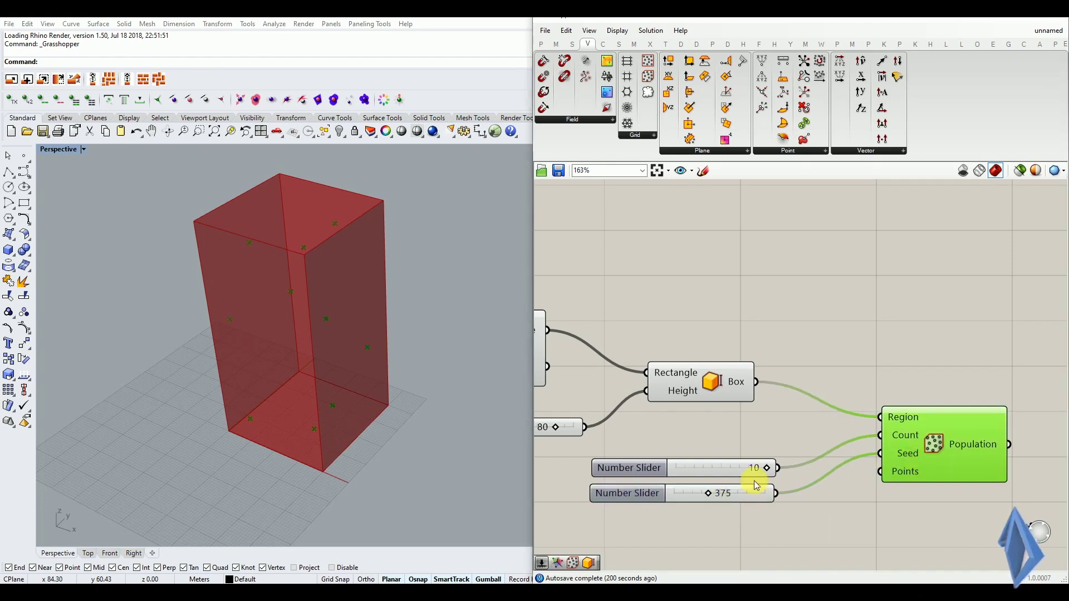
- Set the seed slider of the Populate 3D component to 412 to redistribute the random points in the box
{"action": "left_click_drag", "start_coordinate": [734, 478], "coordinate": [768, 486]}
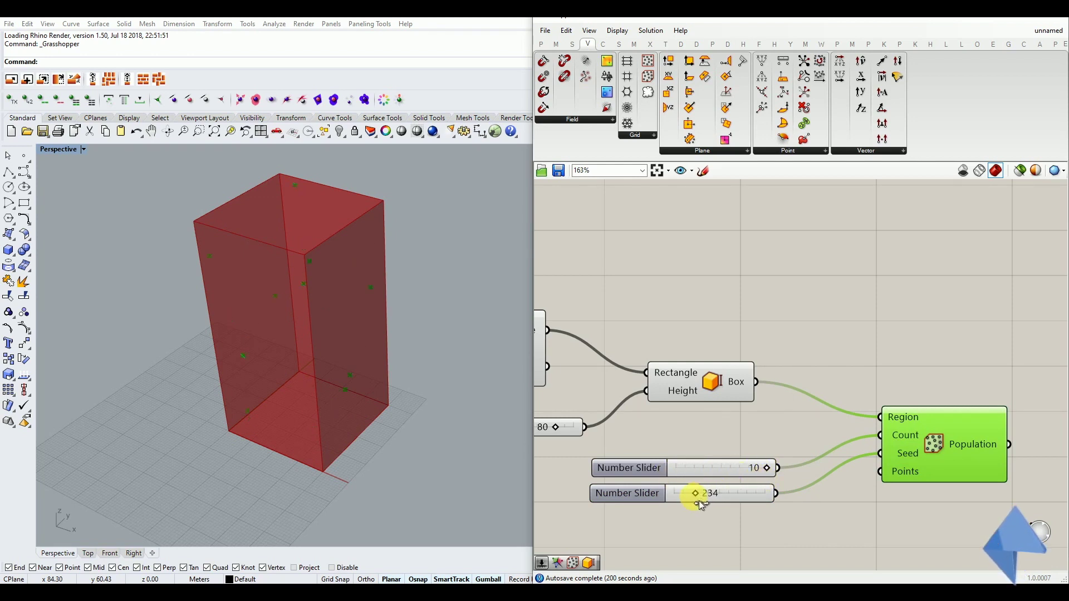
{"action": "left_click_drag", "start_coordinate": [717, 503], "coordinate": [717, 503]}
{"action": "left_click", "coordinate": [755, 444]}
{"action": "right_click_drag", "start_coordinate": [316, 430], "coordinate": [340, 407]}
{"action": "scroll", "coordinate": [340, 406], "scroll_direction": "down", "scroll_amount": 2}
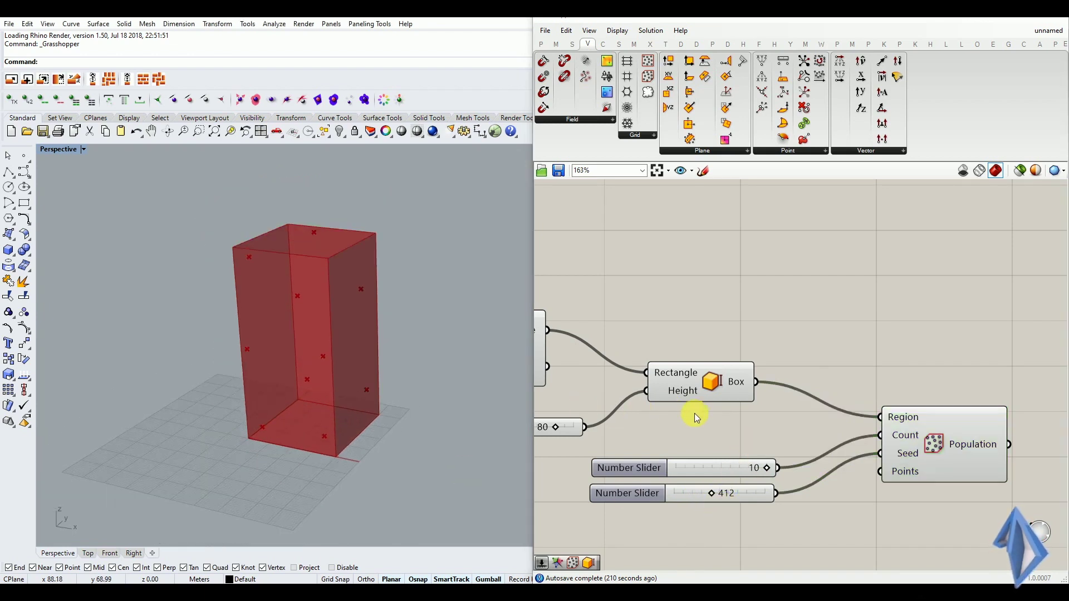
- Add a MetaBall(t) Custom component from the mesh triangulation group beside the Populate 3D component
{"action": "scroll", "coordinate": [697, 415], "scroll_direction": "down", "scroll_amount": 2}
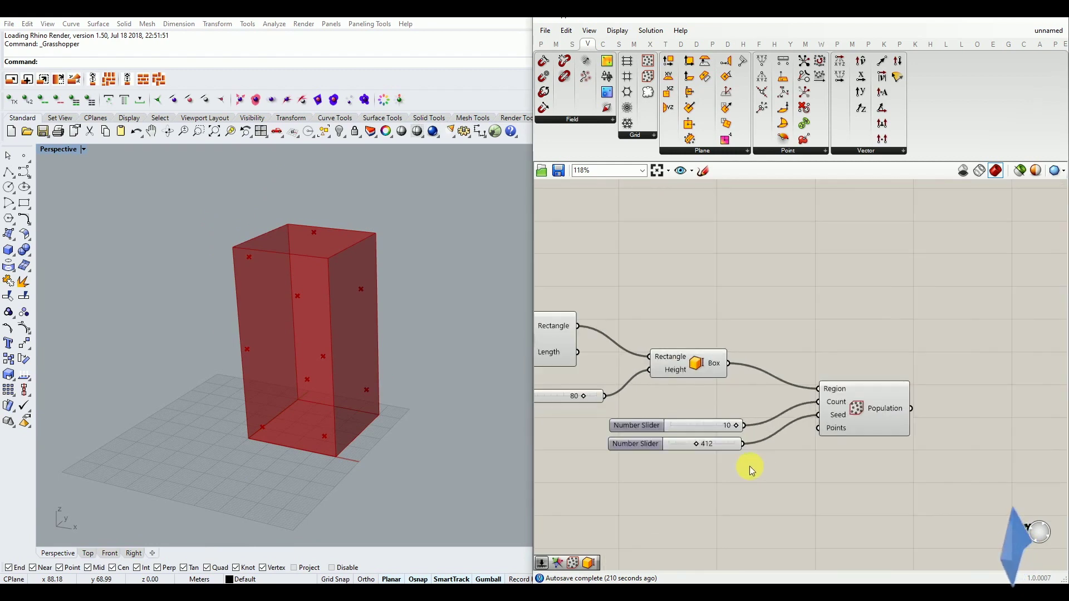
{"action": "scroll", "coordinate": [717, 459], "scroll_direction": "down", "scroll_amount": 2}
{"action": "scroll", "coordinate": [870, 422], "scroll_direction": "up", "scroll_amount": 3}
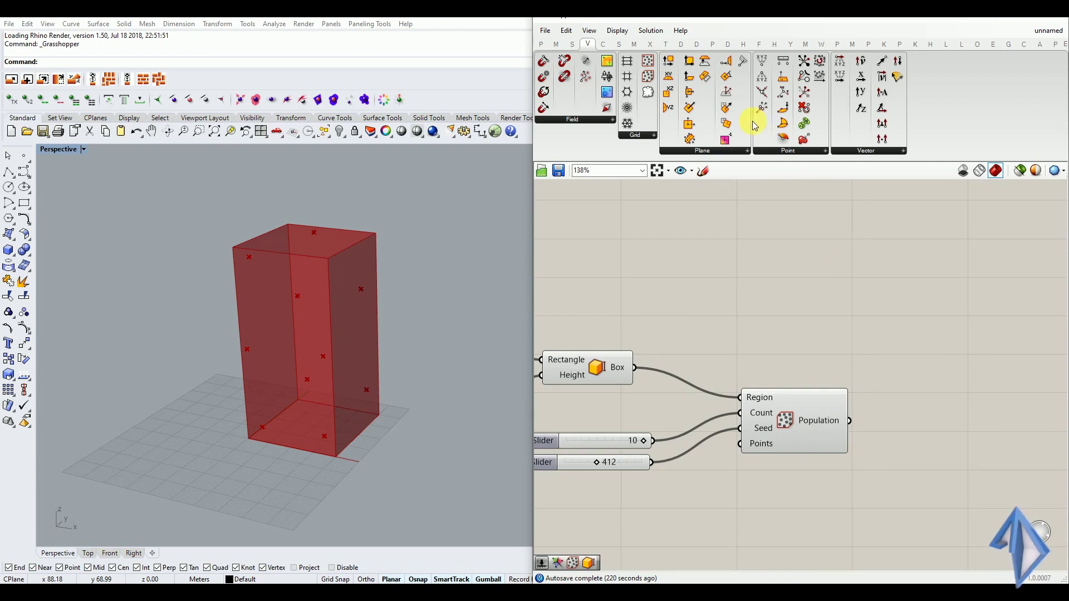
{"action": "left_click", "coordinate": [637, 45]}
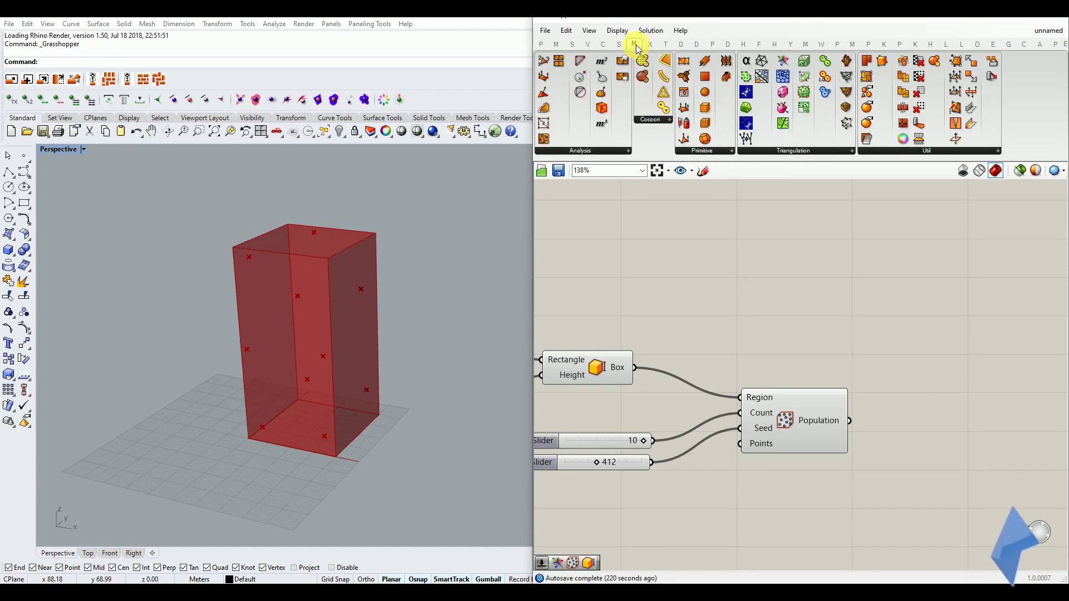
{"action": "left_click", "coordinate": [800, 154]}
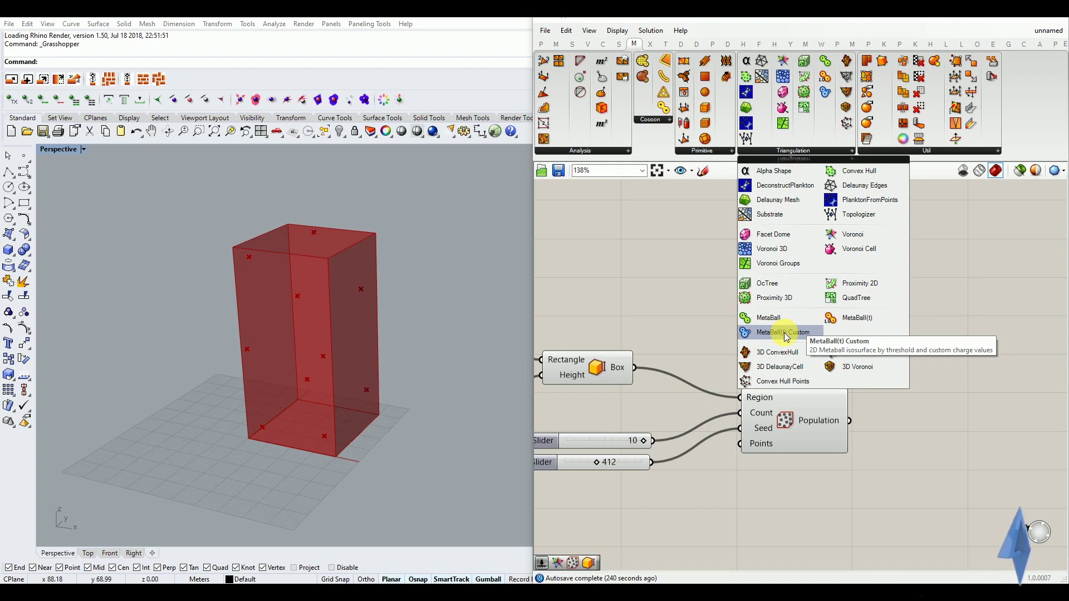
{"action": "left_click", "coordinate": [747, 337]}
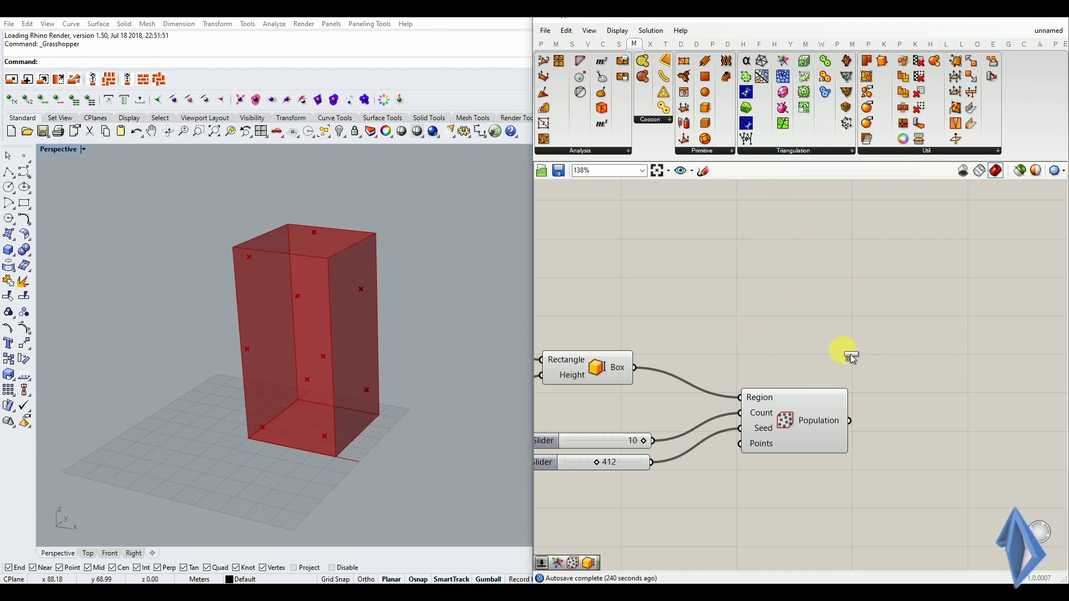
{"action": "left_click", "coordinate": [985, 416]}
{"action": "scroll", "coordinate": [860, 396], "scroll_direction": "down", "scroll_amount": 3}
{"action": "scroll", "coordinate": [919, 398], "scroll_direction": "up", "scroll_amount": 3}
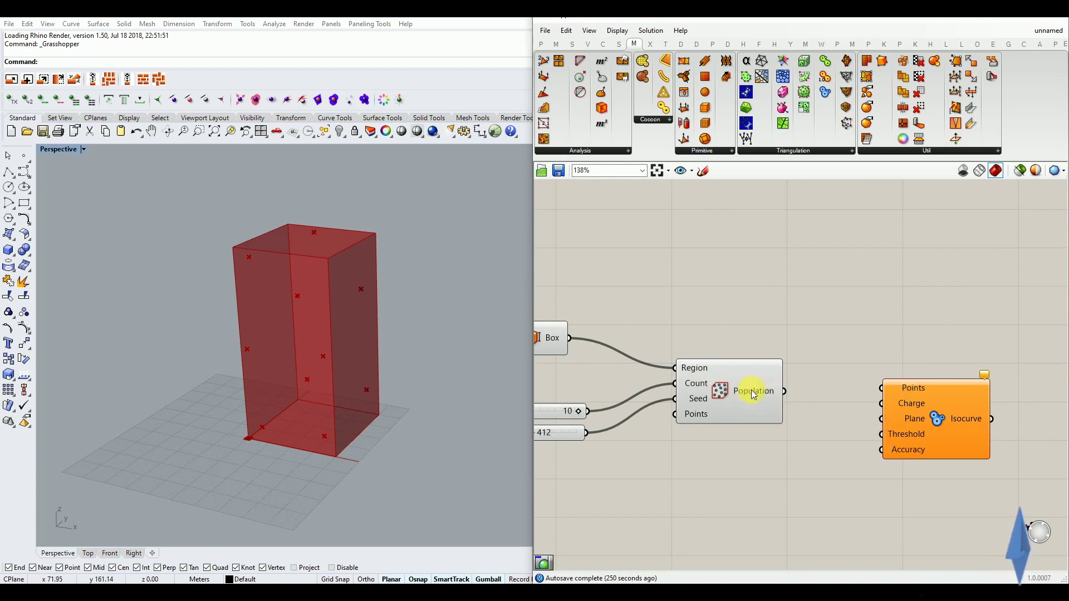
- Add a Point parameter between Populate 3D and MetaBall(t) Custom, and connect the Population output to it
{"action": "scroll", "coordinate": [746, 410], "scroll_direction": "down", "scroll_amount": 1}
{"action": "double_click", "coordinate": [779, 452]}
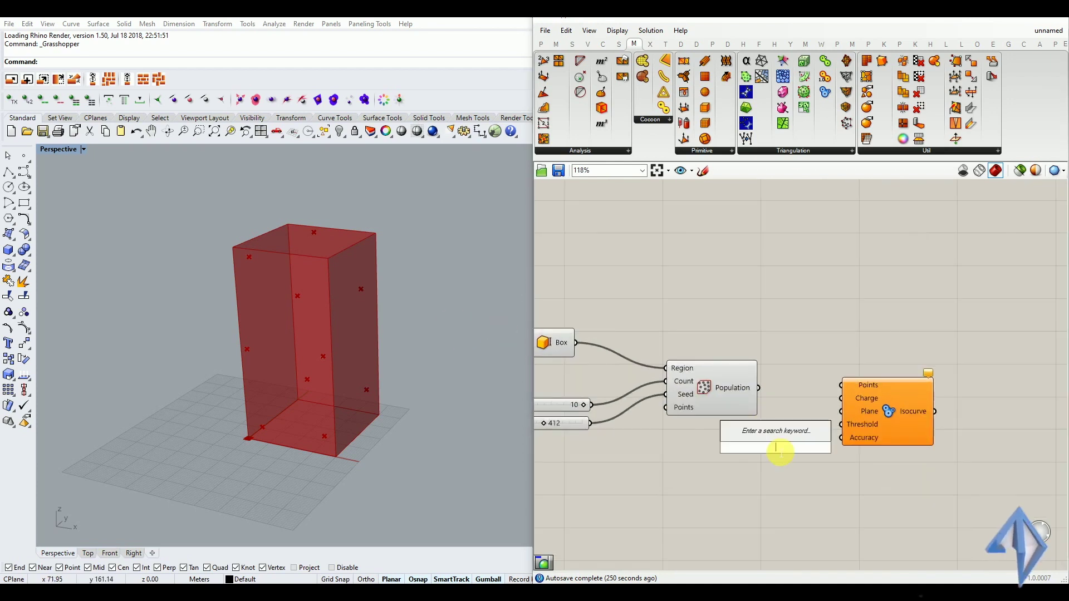
{"action": "type", "text": "po"}
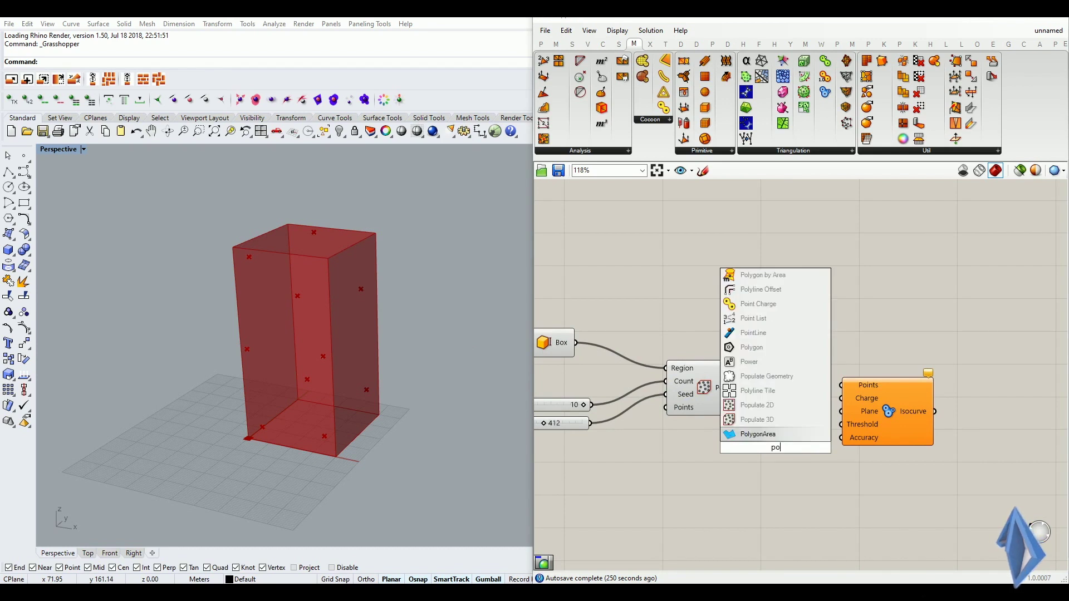
{"action": "type", "text": "int"}
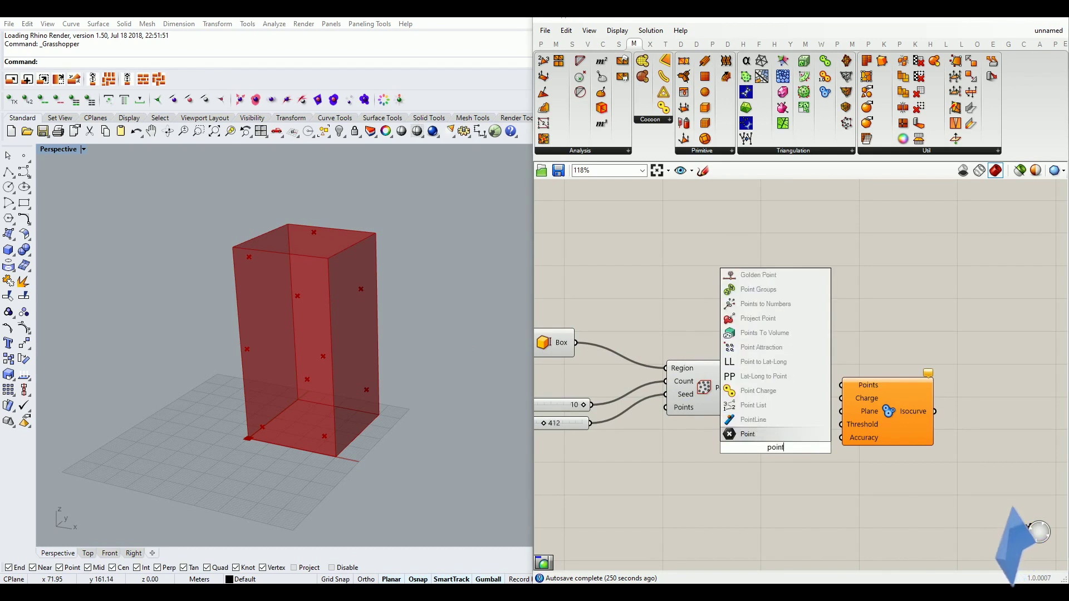
{"action": "left_click", "coordinate": [748, 435]}
{"action": "left_click_drag", "start_coordinate": [777, 444], "coordinate": [790, 380]}
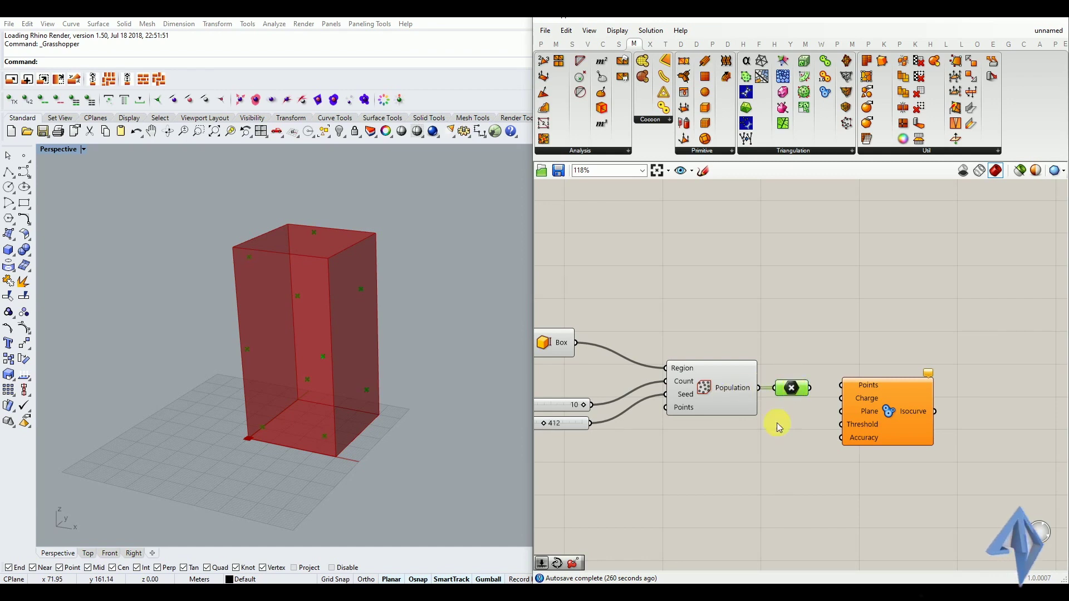
- Disable the preview of the Populate 3D component and of the Rectangle component
{"action": "scroll", "coordinate": [777, 423], "scroll_direction": "down", "scroll_amount": 3}
{"action": "left_click", "coordinate": [730, 399]}
{"action": "middle_click", "coordinate": [730, 400]}
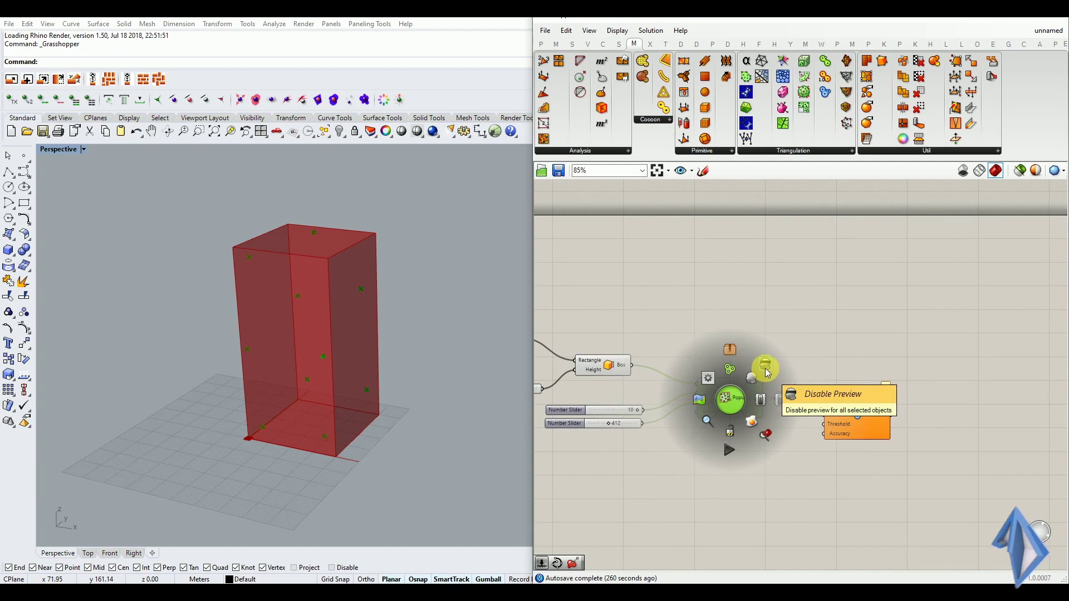
{"action": "left_click", "coordinate": [767, 371]}
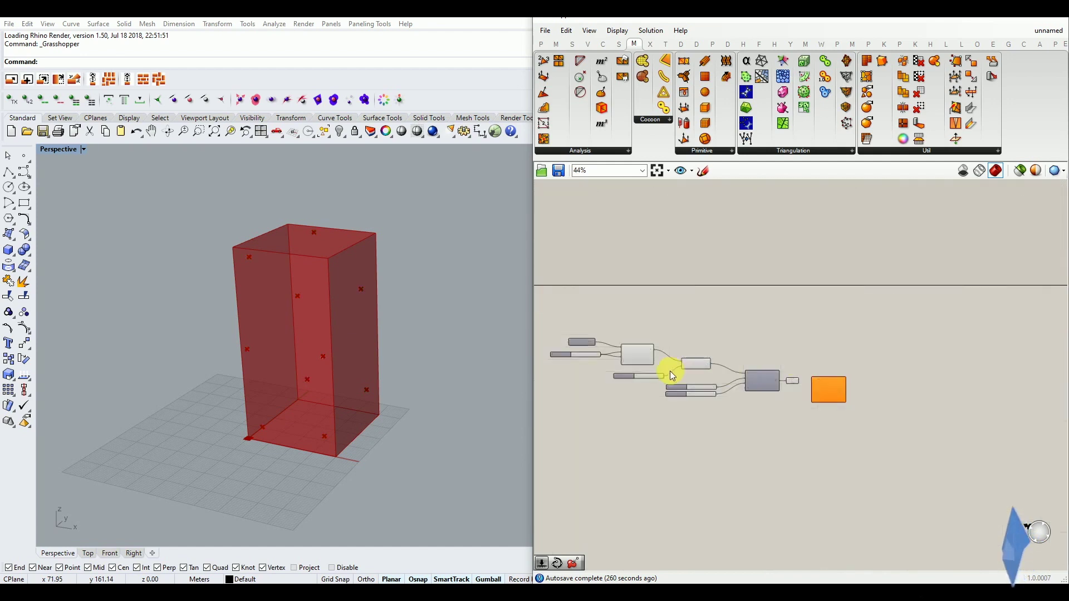
{"action": "left_click", "coordinate": [613, 343]}
{"action": "middle_click", "coordinate": [613, 343]}
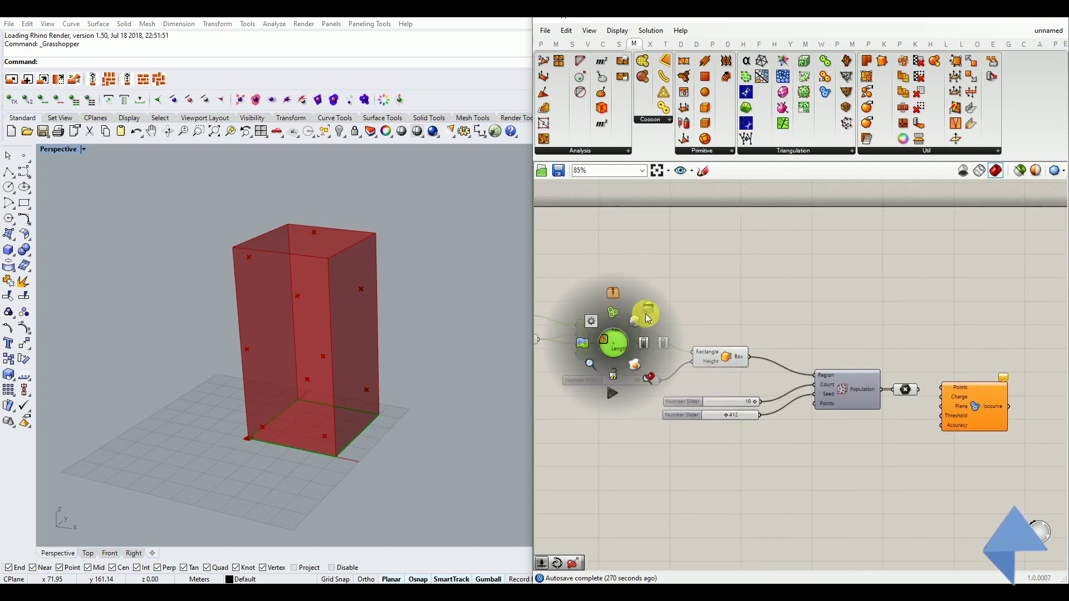
{"action": "left_click", "coordinate": [650, 312]}
{"action": "scroll", "coordinate": [649, 363], "scroll_direction": "down", "scroll_amount": 3}
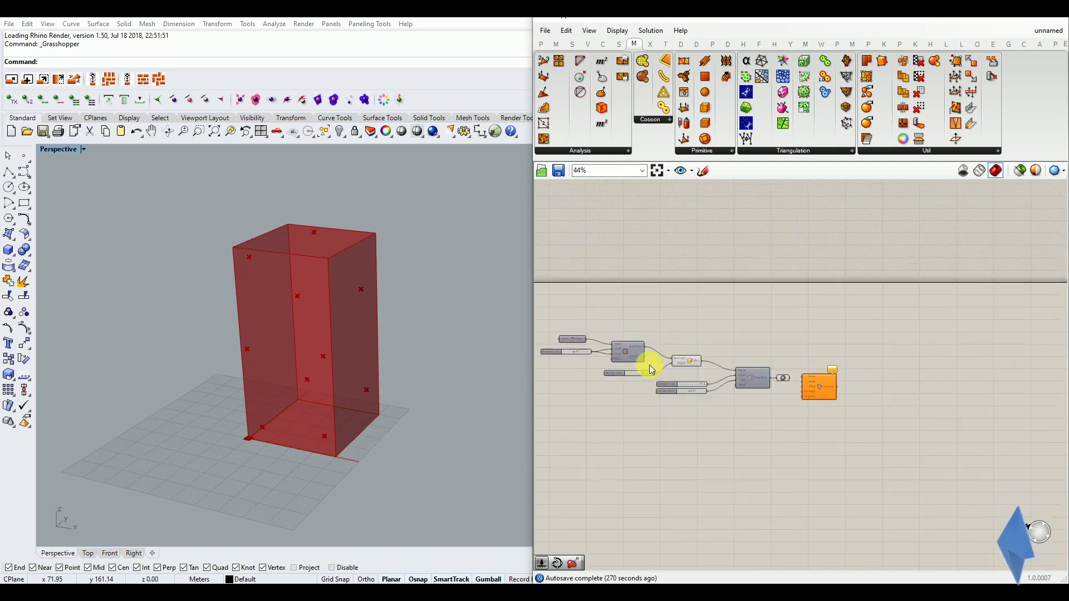
- Connect the Point parameter to the MetaBall(t) Custom component's Points input and shift that component slightly away
{"action": "scroll", "coordinate": [790, 380], "scroll_direction": "up", "scroll_amount": 5}
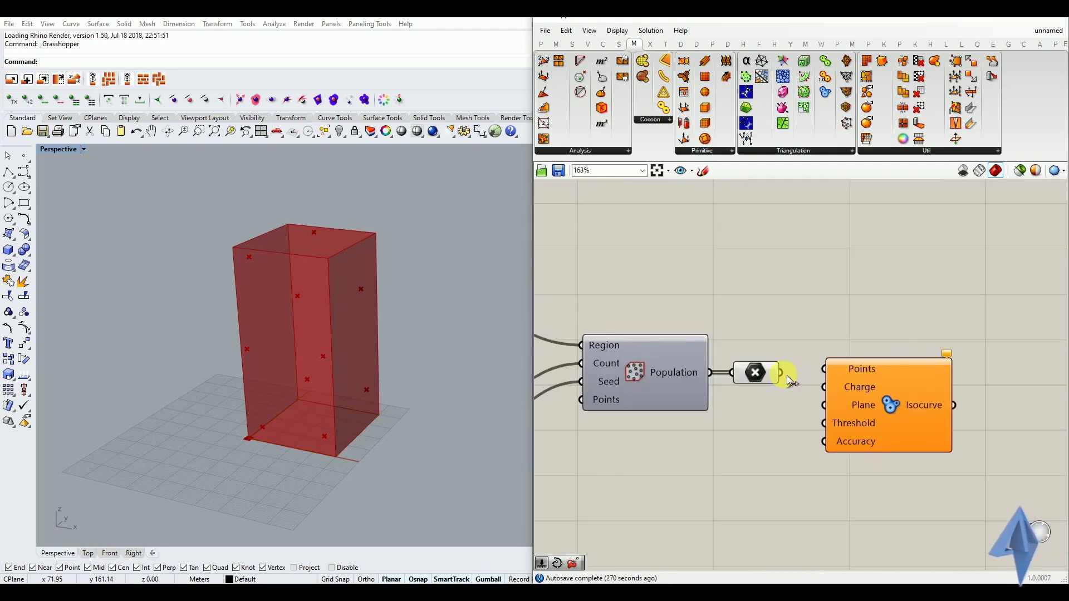
{"action": "left_click_drag", "start_coordinate": [787, 375], "coordinate": [824, 369]}
{"action": "left_click_drag", "start_coordinate": [880, 406], "coordinate": [897, 415]}
{"action": "left_click", "coordinate": [890, 364]}
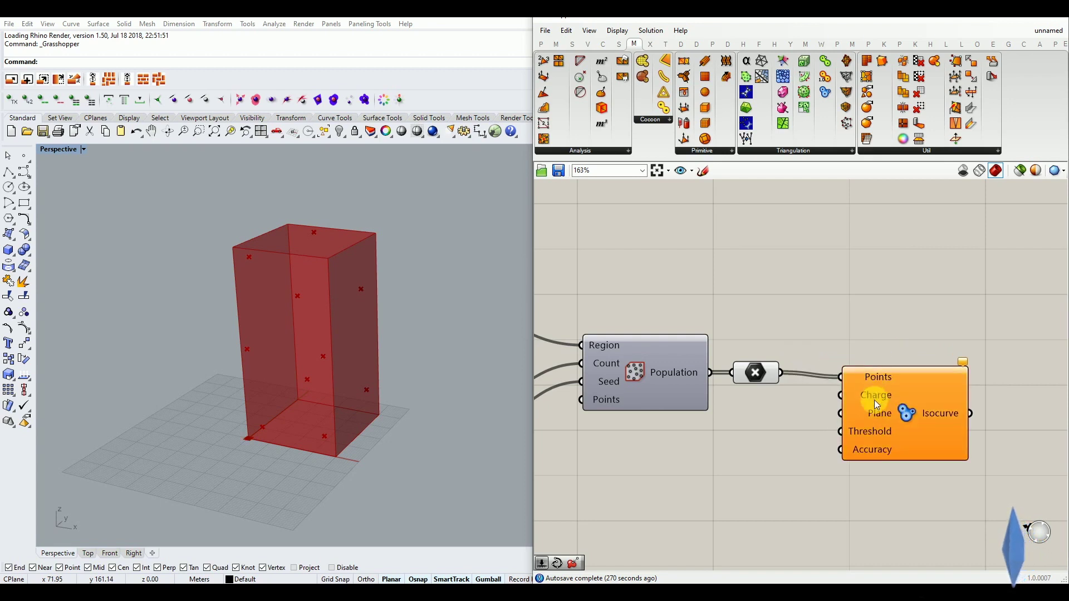
- Add a Random component below the Populate 3D component to generate the metaball charge values
{"action": "mouse_move", "coordinate": [874, 400]}
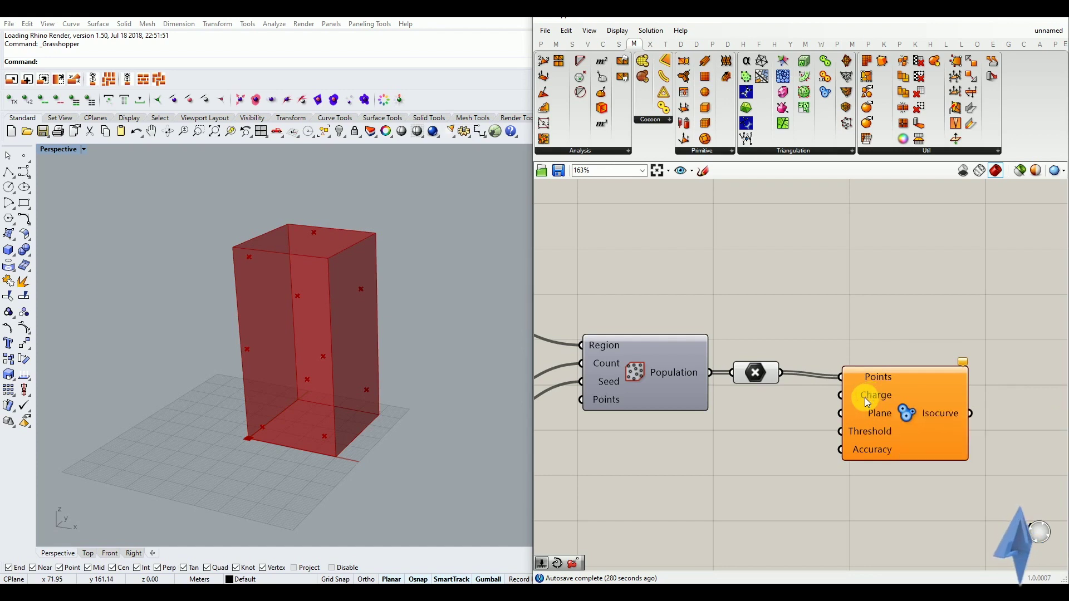
{"action": "double_click", "coordinate": [737, 481]}
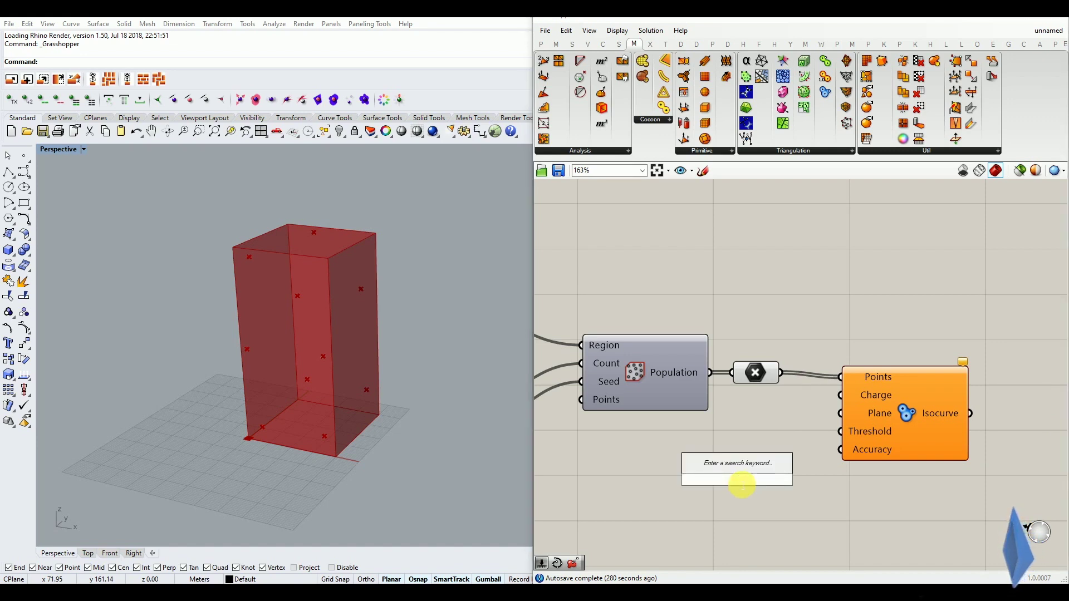
{"action": "type", "text": "random"}
{"action": "left_click", "coordinate": [713, 468]}
{"action": "left_click_drag", "start_coordinate": [751, 477], "coordinate": [713, 459]}
{"action": "left_click", "coordinate": [782, 473]}
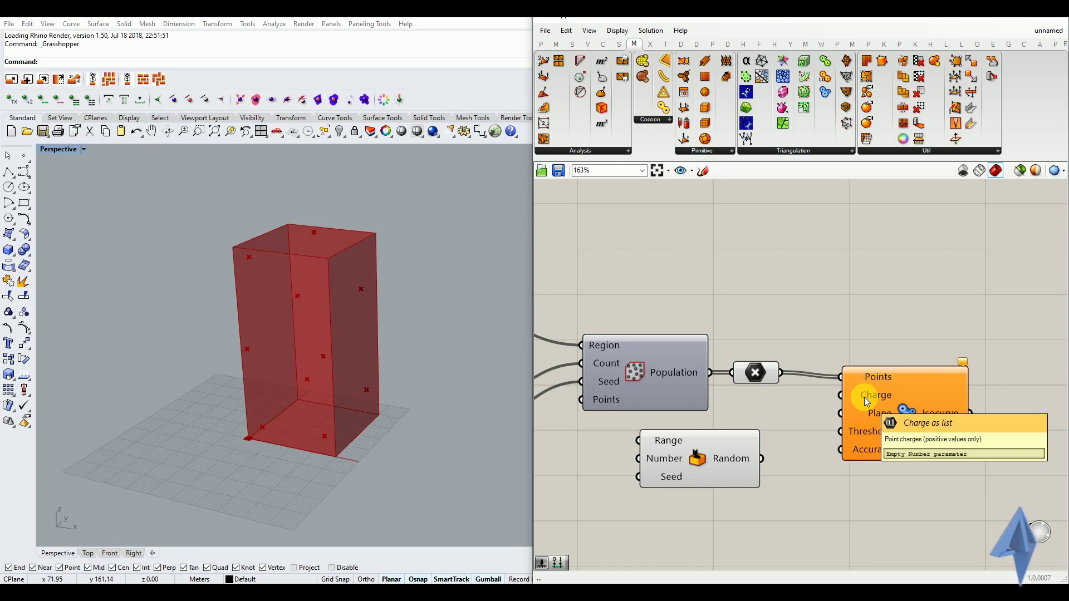
- Move the MetaBall(t) Custom component farther away, connect the Random output to its Charge input, and check its error message
{"action": "left_click_drag", "start_coordinate": [864, 396], "coordinate": [921, 407]}
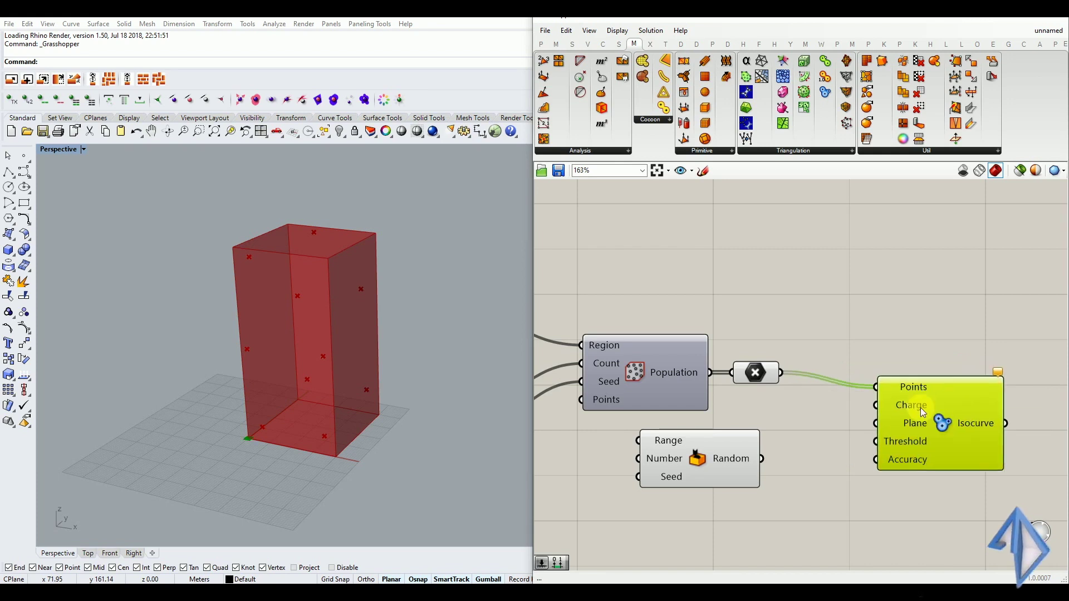
{"action": "left_click_drag", "start_coordinate": [769, 460], "coordinate": [876, 405]}
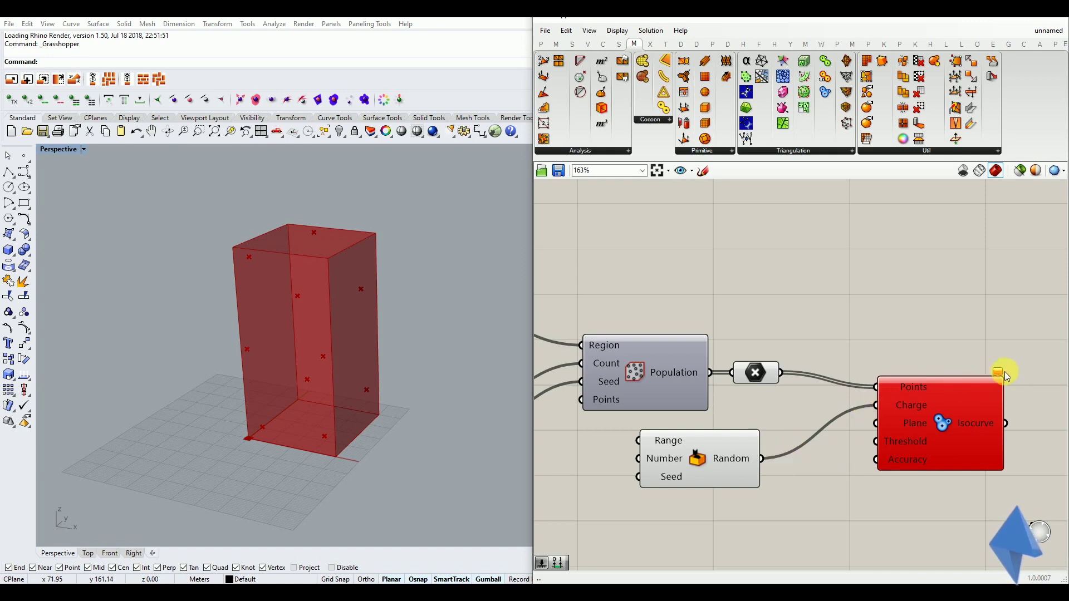
{"action": "mouse_move", "coordinate": [998, 372]}
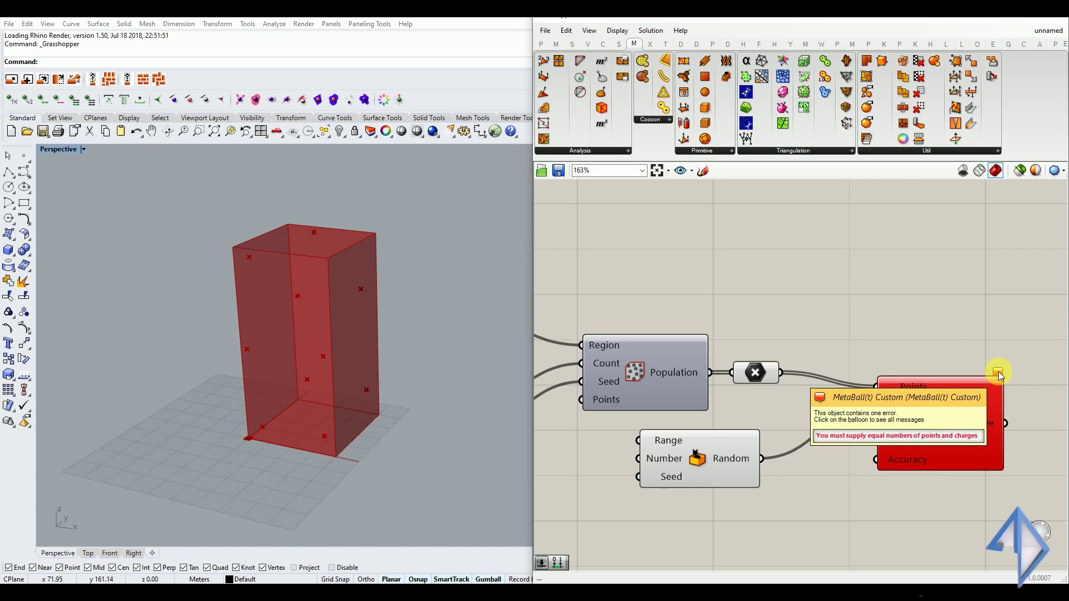
- Examine the point count feeding the Point parameter against the Random component's Number input that supplies the charges
{"action": "scroll", "coordinate": [871, 367], "scroll_direction": "down", "scroll_amount": 3}
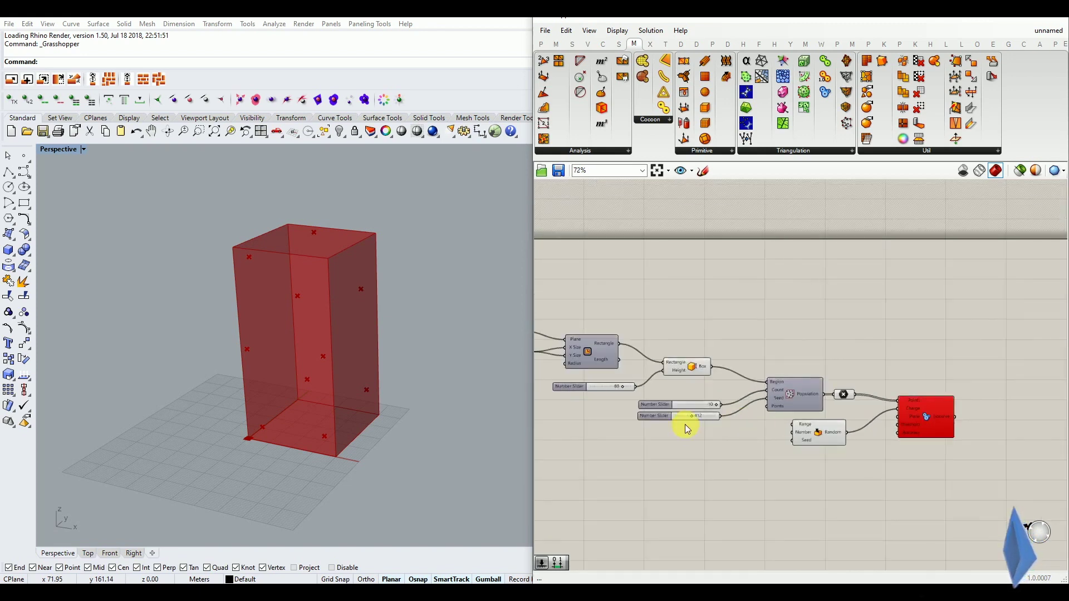
{"action": "scroll", "coordinate": [685, 424], "scroll_direction": "up", "scroll_amount": 3}
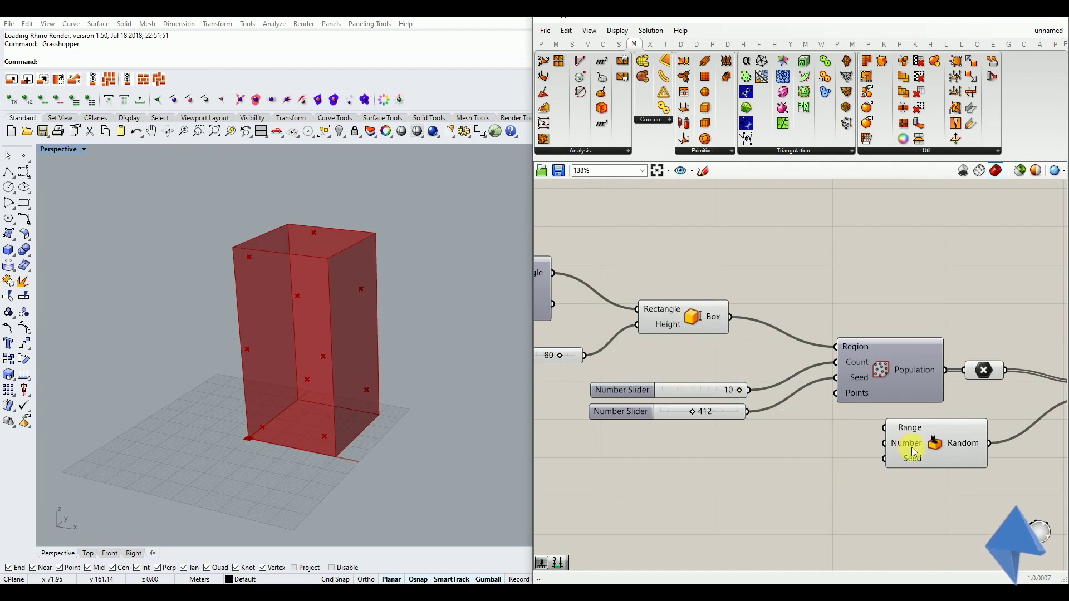
{"action": "scroll", "coordinate": [898, 446], "scroll_direction": "up", "scroll_amount": 2}
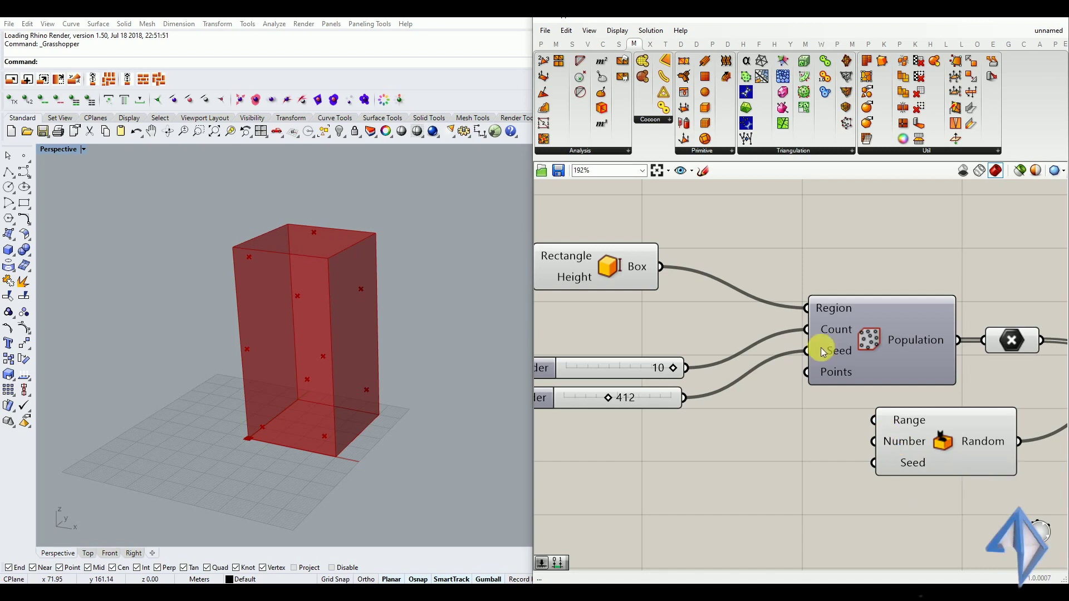
{"action": "scroll", "coordinate": [666, 380], "scroll_direction": "down", "scroll_amount": 2}
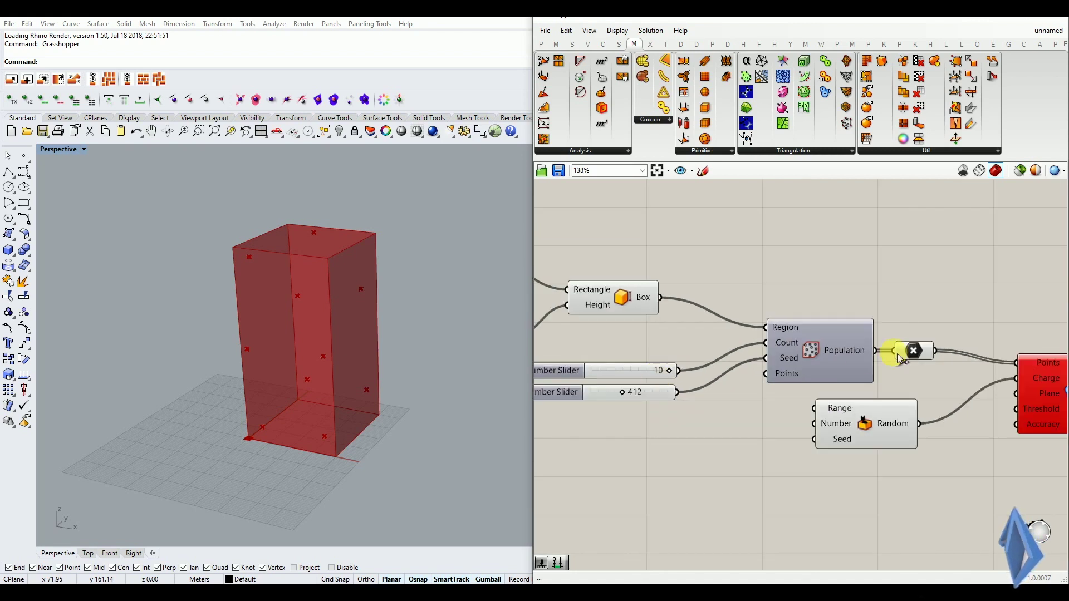
{"action": "left_click", "coordinate": [914, 352]}
{"action": "left_click", "coordinate": [915, 322]}
{"action": "scroll", "coordinate": [749, 374], "scroll_direction": "down", "scroll_amount": 2}
{"action": "scroll", "coordinate": [879, 408], "scroll_direction": "up", "scroll_amount": 2}
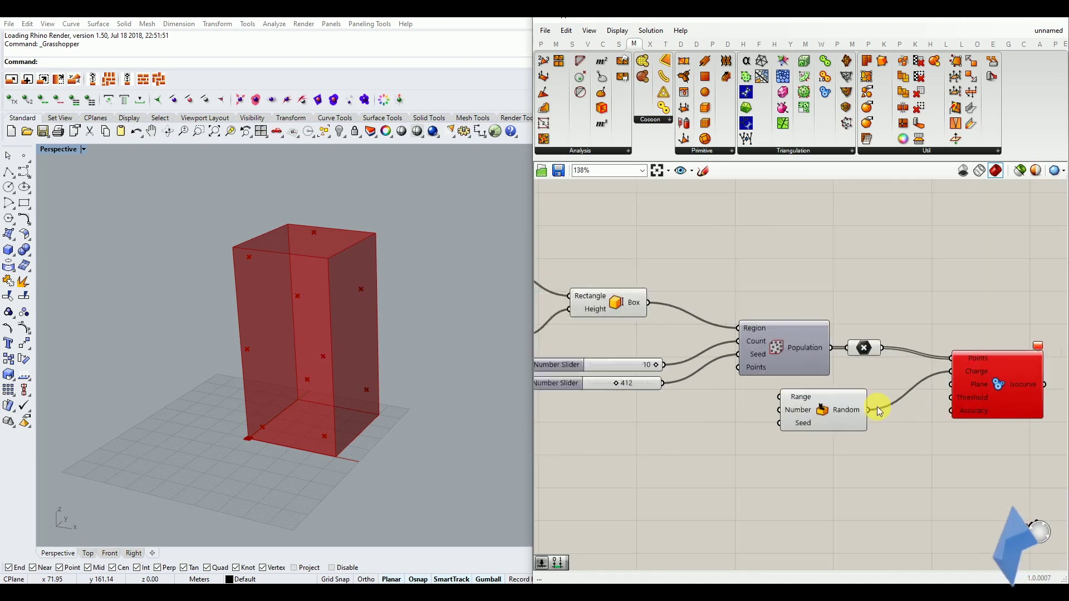
{"action": "right_click_drag", "start_coordinate": [366, 394], "coordinate": [369, 399]}
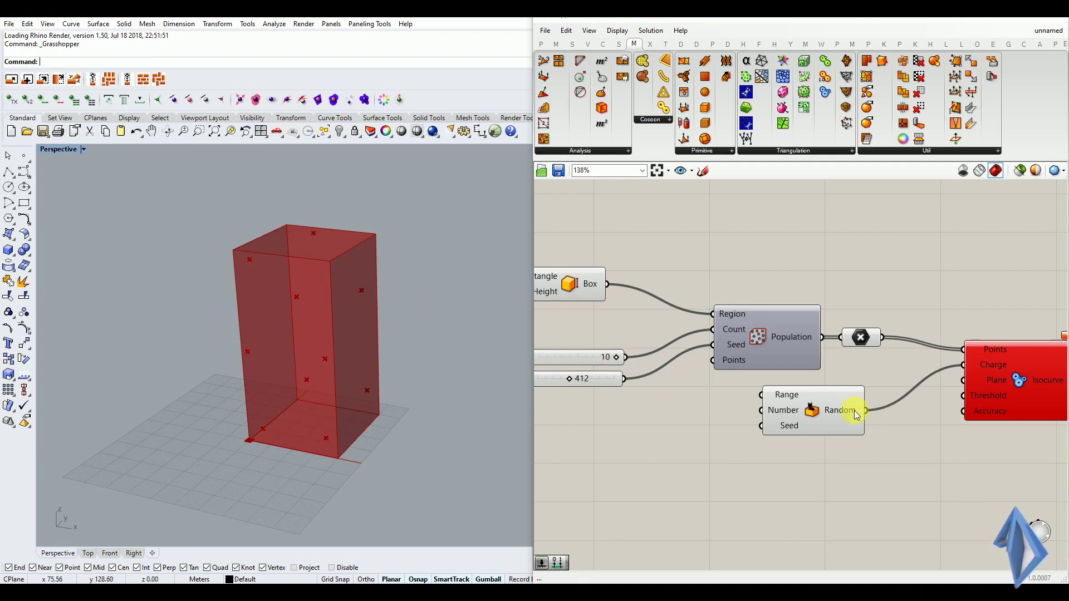
- Connect the slider that sets the point count to the Random component's Number input
{"action": "mouse_move", "coordinate": [776, 412]}
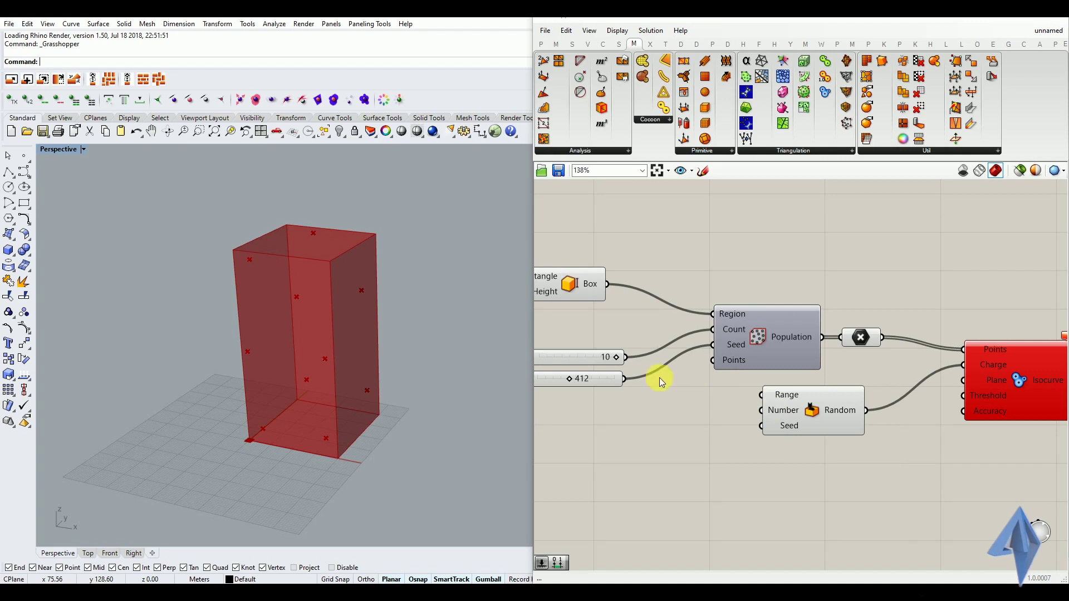
{"action": "left_click_drag", "start_coordinate": [626, 358], "coordinate": [761, 410]}
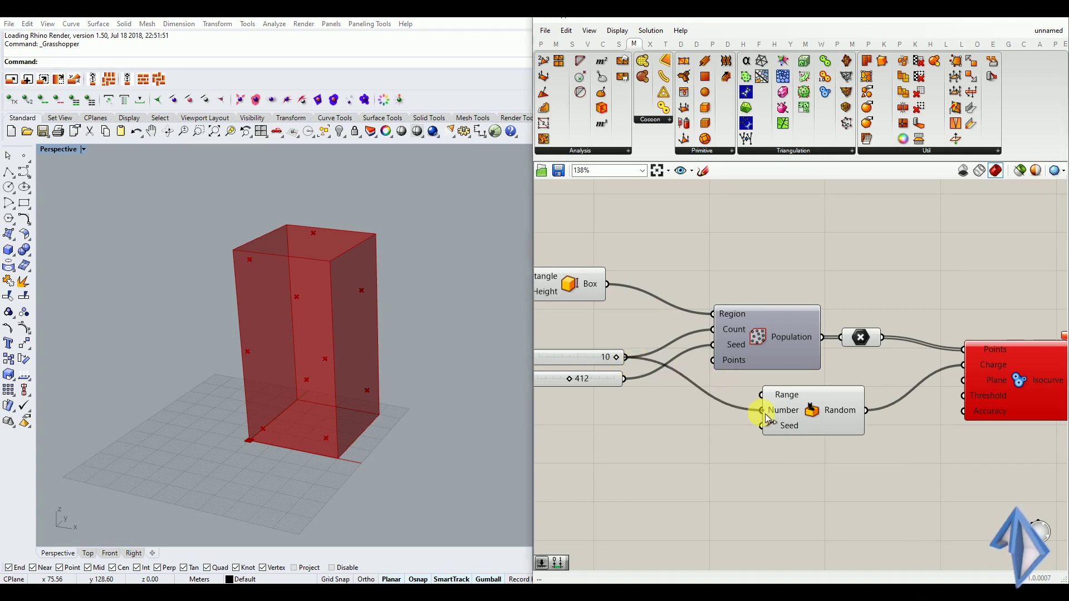
{"action": "scroll", "coordinate": [768, 426], "scroll_direction": "down", "scroll_amount": 2}
{"action": "scroll", "coordinate": [919, 395], "scroll_direction": "up", "scroll_amount": 4}
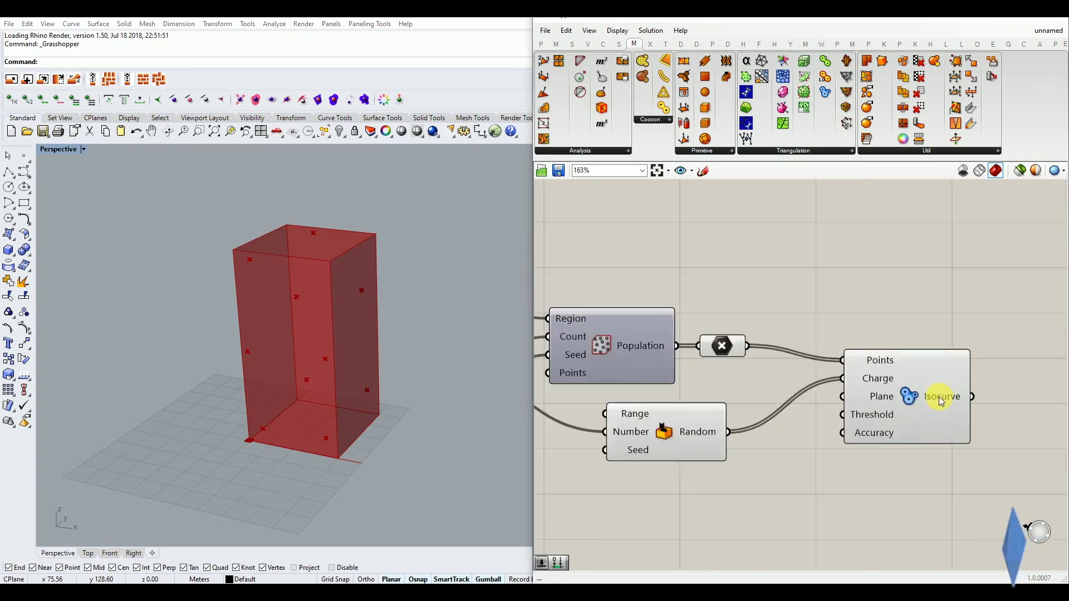
- Inspect the MetaBall(t) Custom component's output around the box's base corner and shift the component slightly away from Random
{"action": "left_click", "coordinate": [900, 400]}
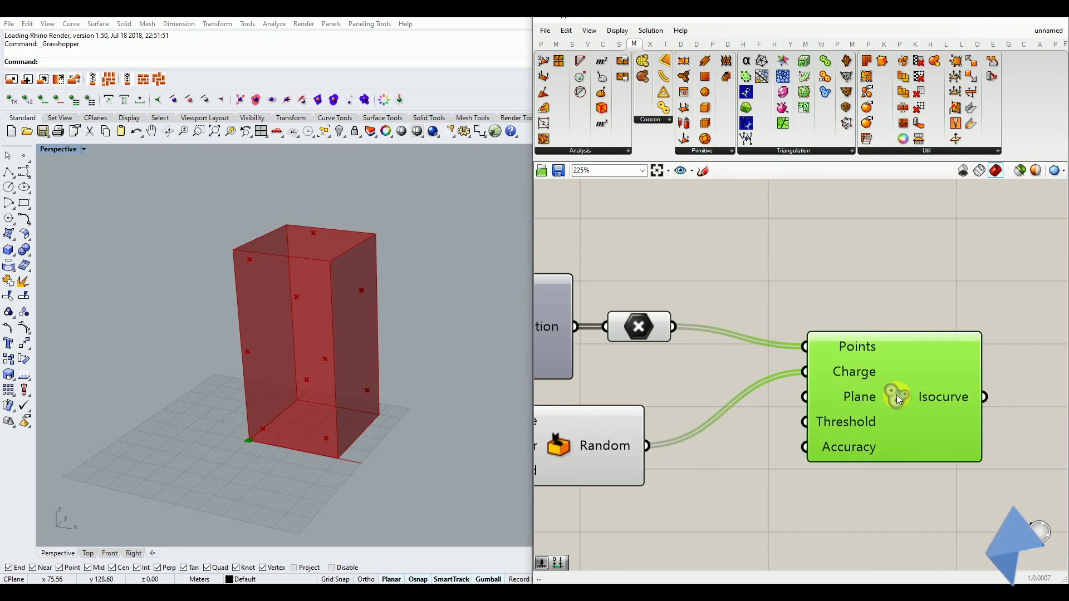
{"action": "left_click", "coordinate": [888, 306]}
{"action": "right_click_drag", "start_coordinate": [336, 486], "coordinate": [265, 456]}
{"action": "scroll", "coordinate": [245, 460], "scroll_direction": "up", "scroll_amount": 5}
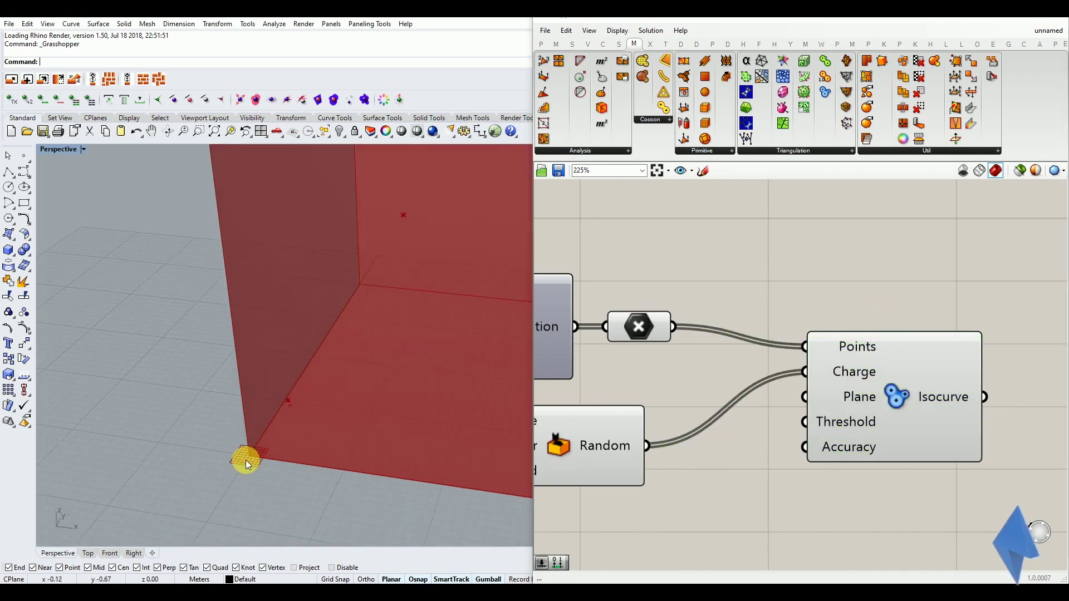
{"action": "left_click_drag", "start_coordinate": [945, 396], "coordinate": [976, 410]}
{"action": "left_click", "coordinate": [928, 304]}
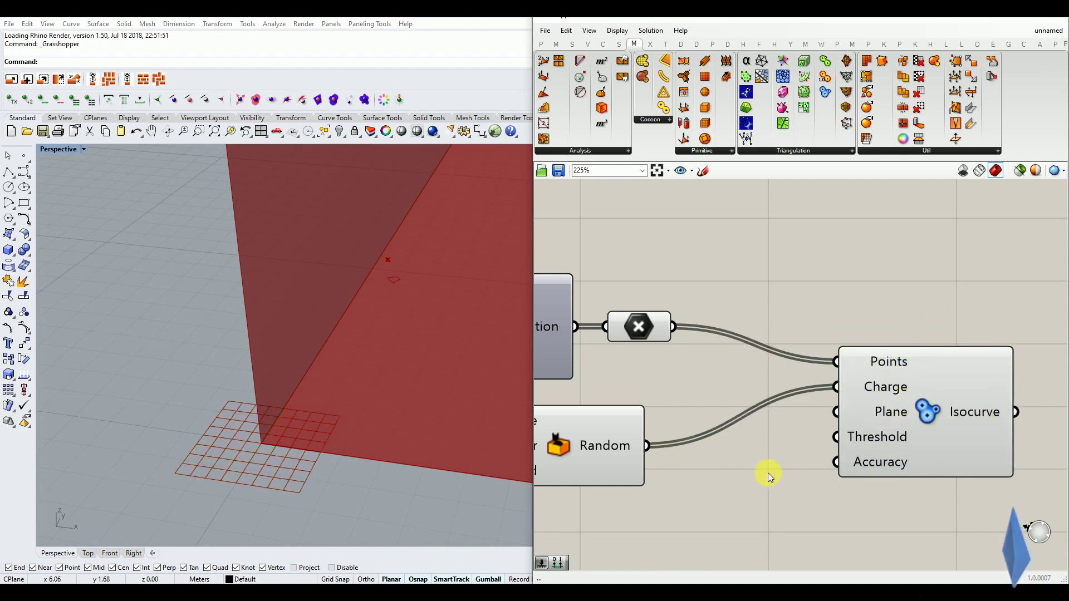
{"action": "scroll", "coordinate": [891, 437], "scroll_direction": "down", "scroll_amount": 5}
{"action": "scroll", "coordinate": [764, 472], "scroll_direction": "up", "scroll_amount": 4}
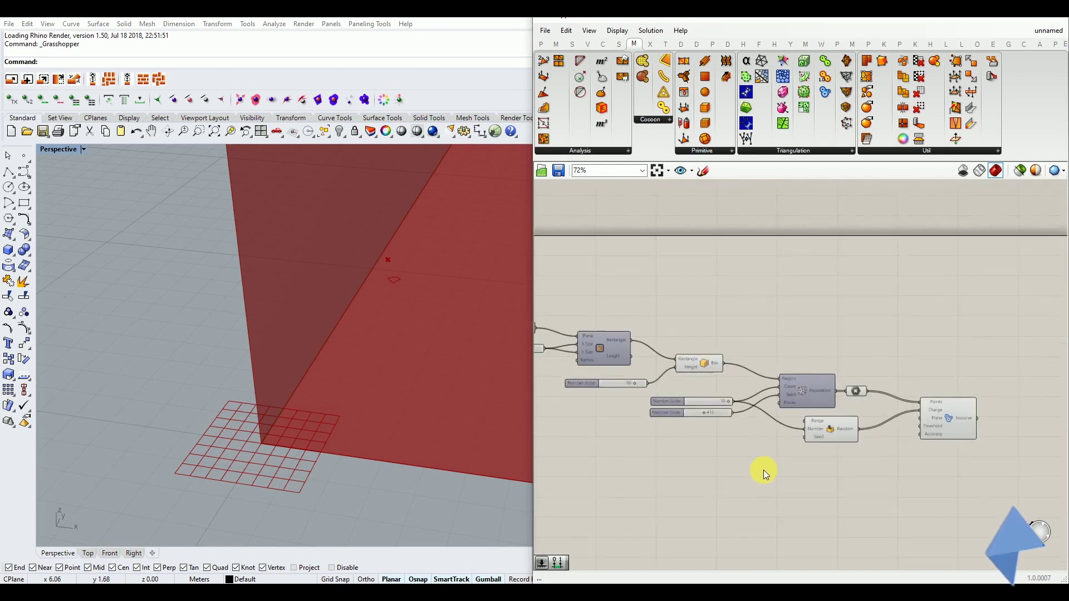
{"action": "left_click", "coordinate": [841, 410]}
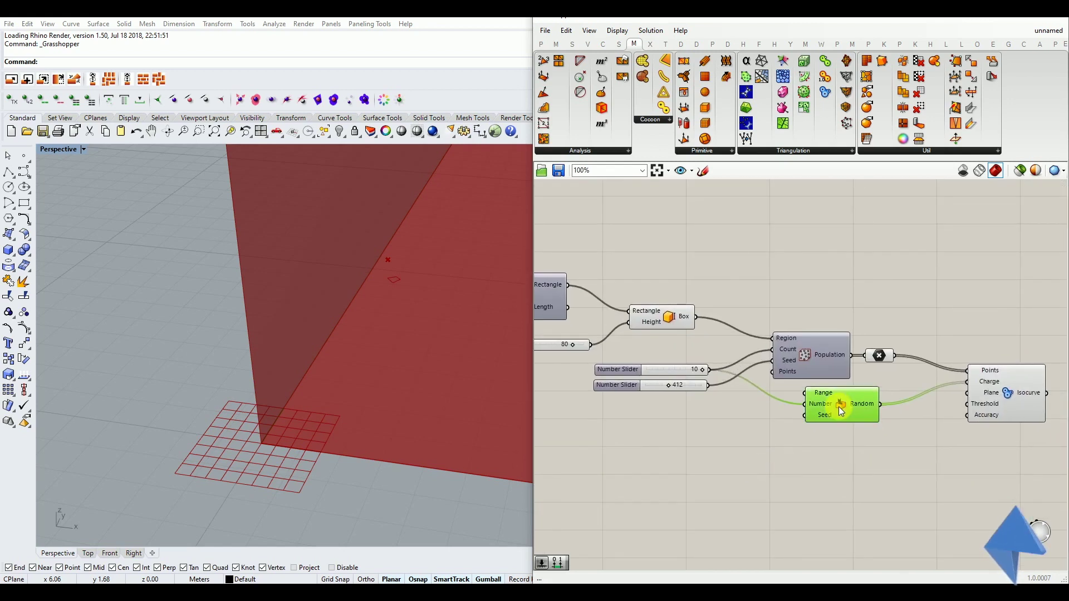
{"action": "left_click", "coordinate": [804, 465]}
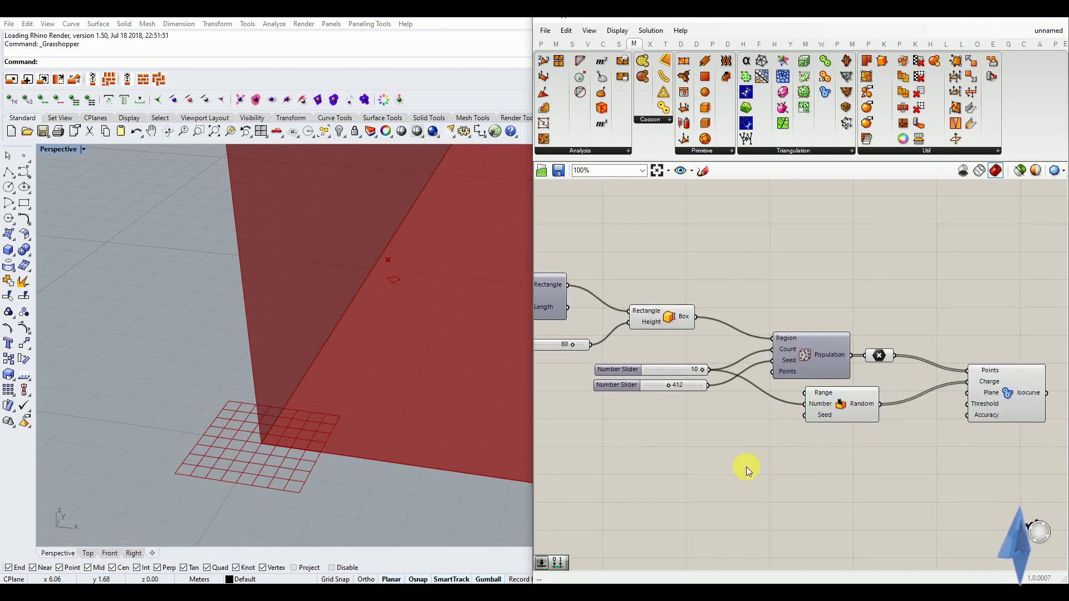
- Examine the isocurve beside the lowest point and the plane grid at the box's base corner
{"action": "scroll", "coordinate": [320, 434], "scroll_direction": "down", "scroll_amount": 5}
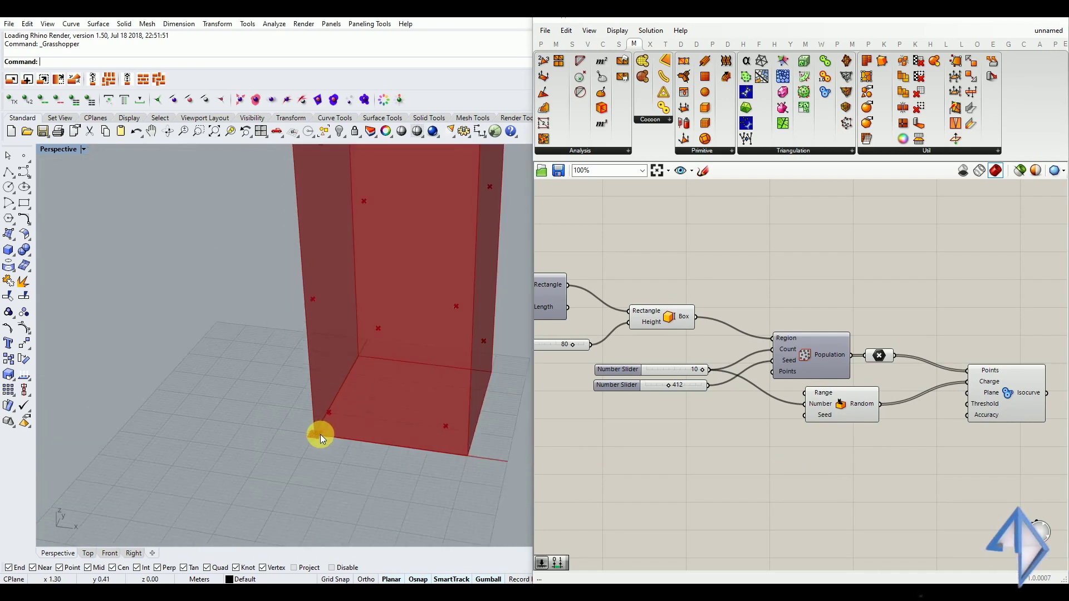
{"action": "scroll", "coordinate": [328, 415], "scroll_direction": "up", "scroll_amount": 5}
{"action": "right_click_drag", "start_coordinate": [330, 420], "coordinate": [343, 444]}
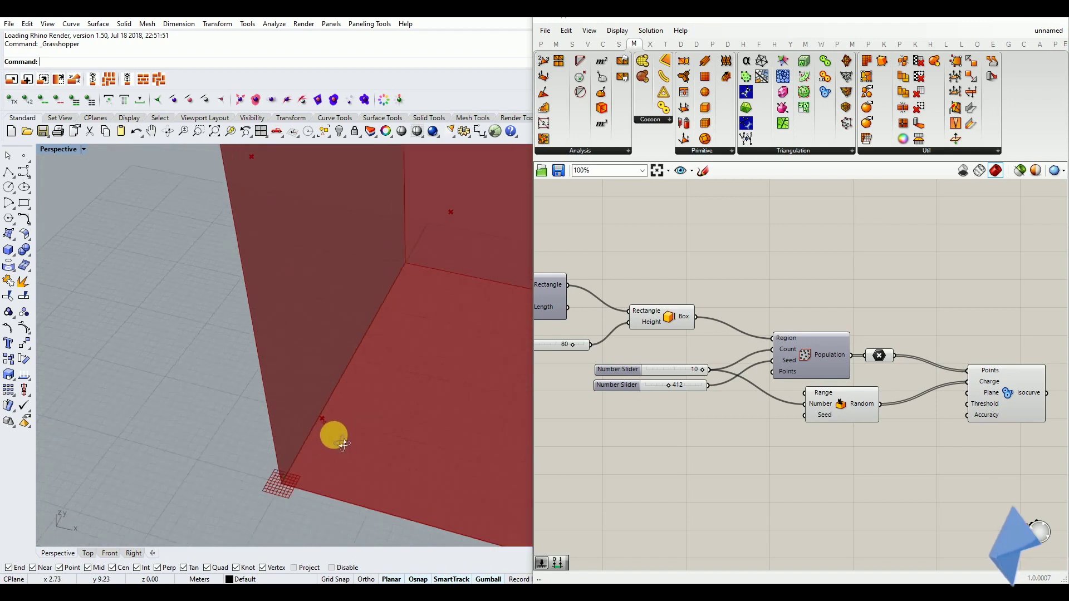
{"action": "scroll", "coordinate": [344, 444], "scroll_direction": "up", "scroll_amount": 8}
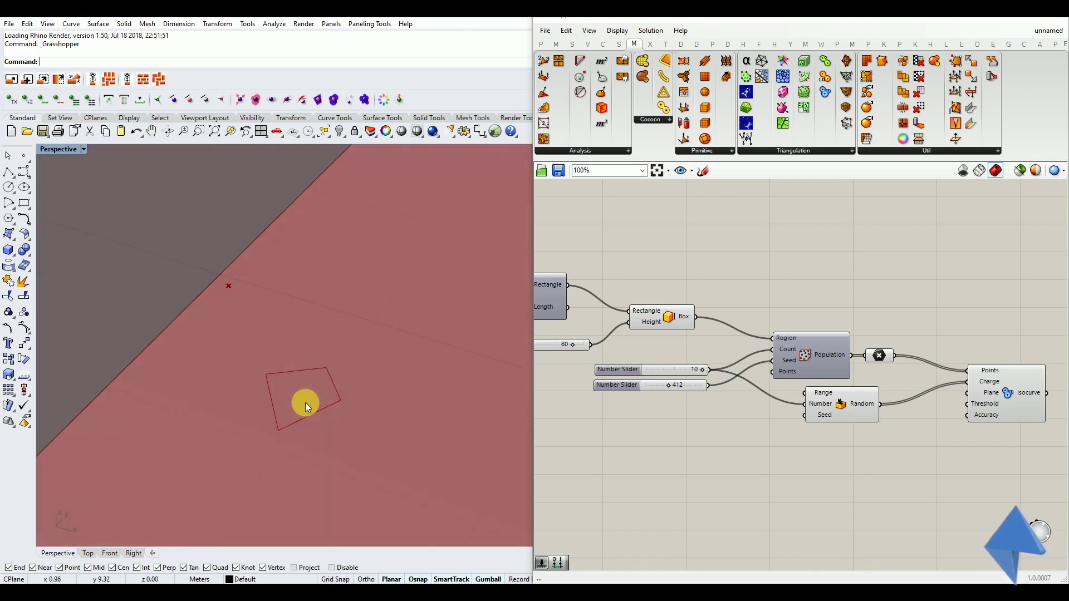
{"action": "scroll", "coordinate": [312, 412], "scroll_direction": "down", "scroll_amount": 5}
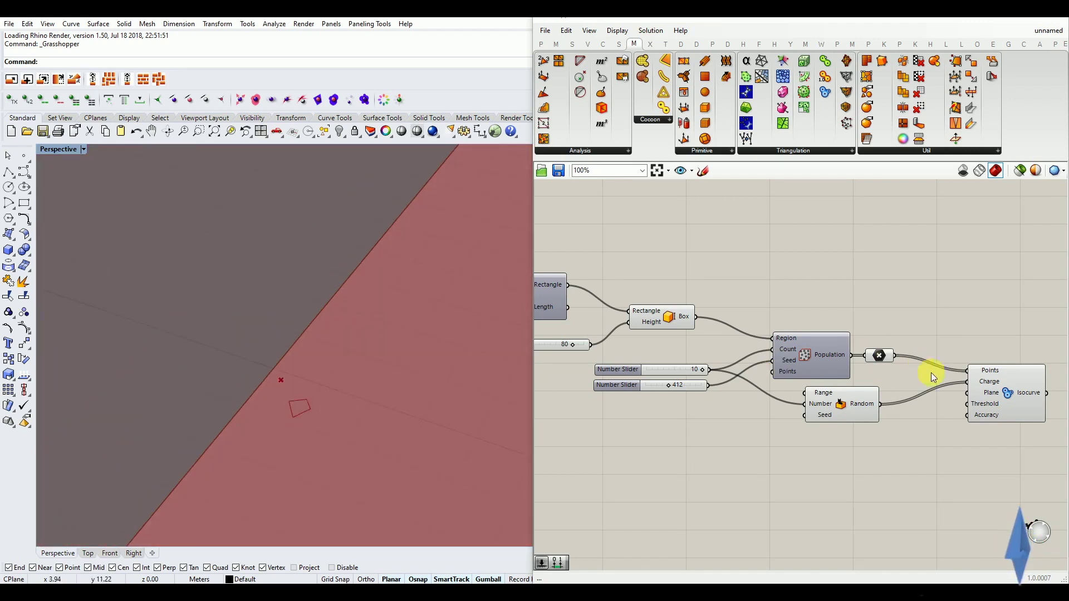
{"action": "left_click", "coordinate": [991, 383]}
{"action": "left_click", "coordinate": [912, 450]}
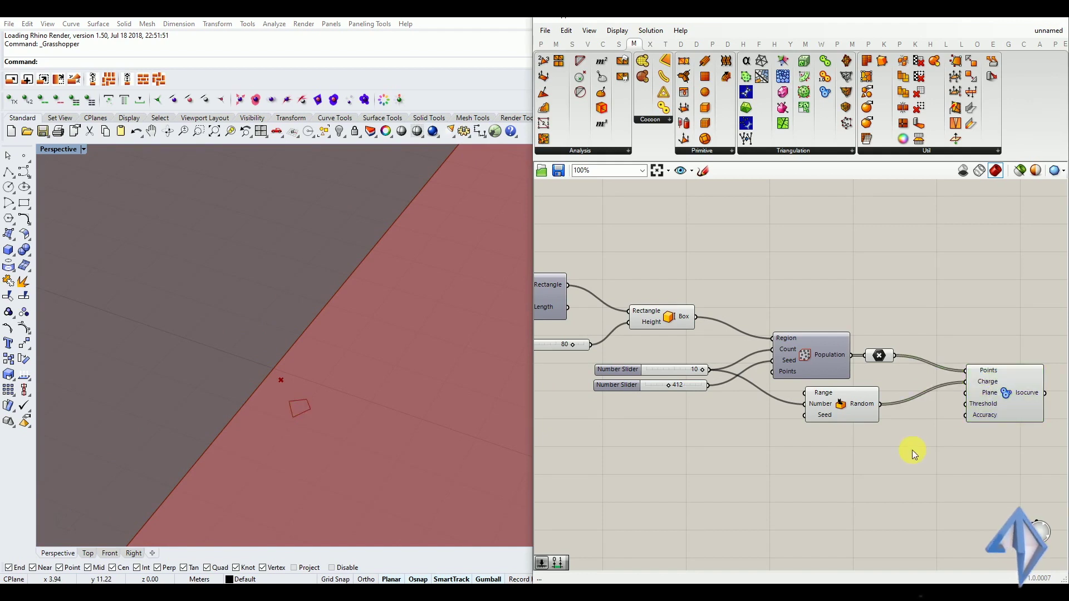
{"action": "scroll", "coordinate": [276, 405], "scroll_direction": "down", "scroll_amount": 8}
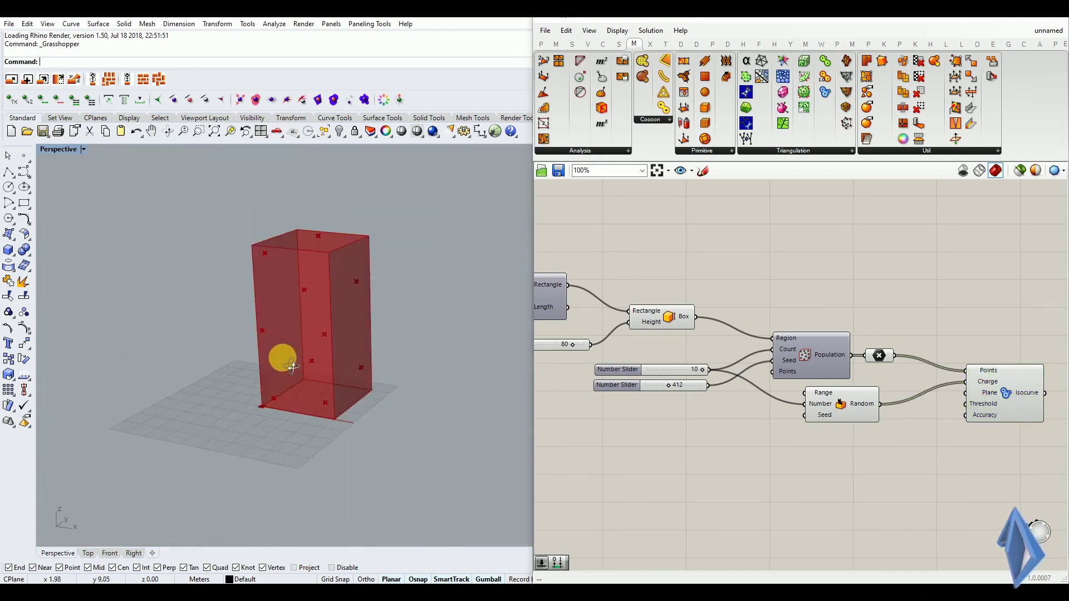
{"action": "scroll", "coordinate": [334, 303], "scroll_direction": "up", "scroll_amount": 4}
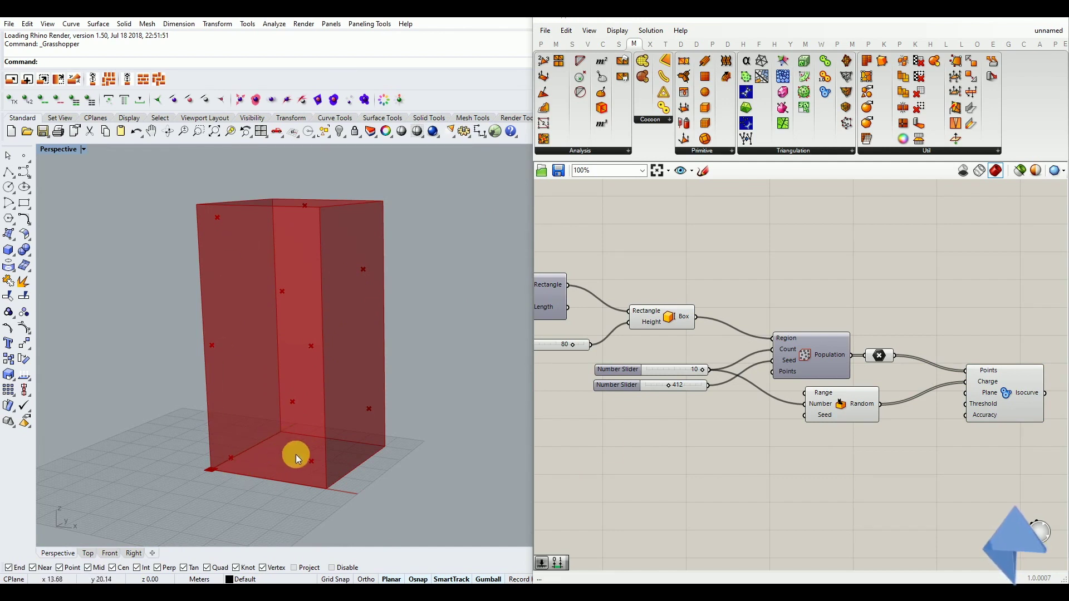
{"action": "scroll", "coordinate": [200, 476], "scroll_direction": "up", "scroll_amount": 4}
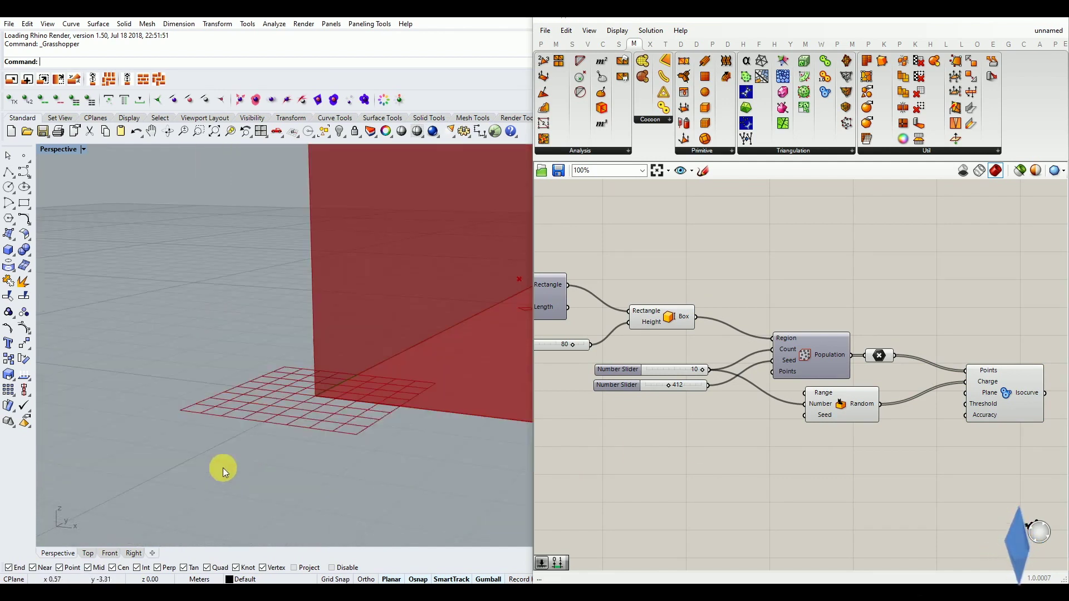
{"action": "scroll", "coordinate": [282, 466], "scroll_direction": "down", "scroll_amount": 6}
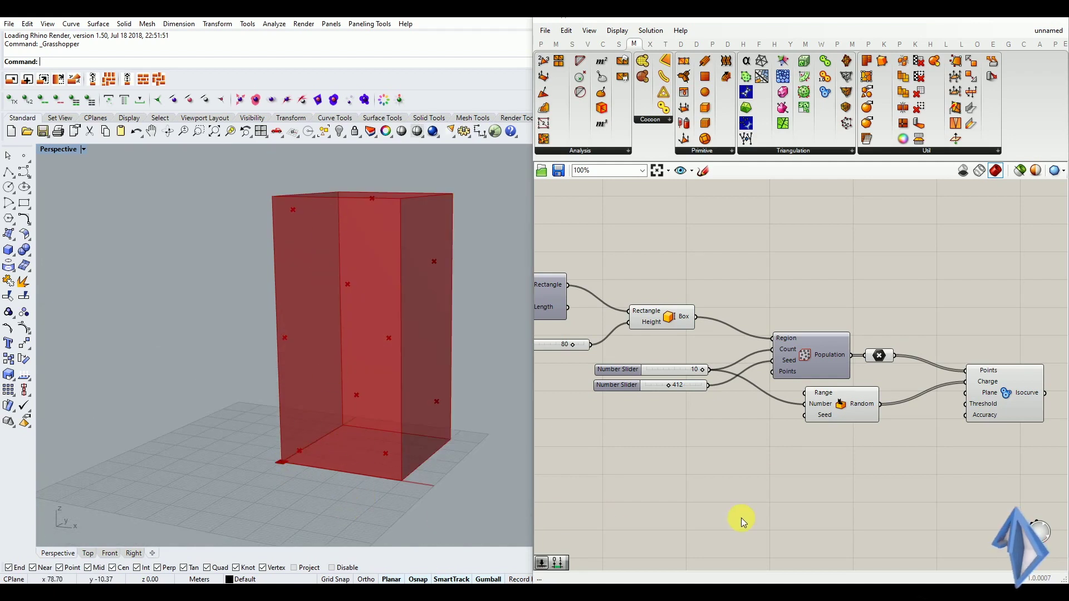
- Add a Linear Array component and place it below the Random component
{"action": "double_click", "coordinate": [753, 488]}
{"action": "type", "text": "linear"}
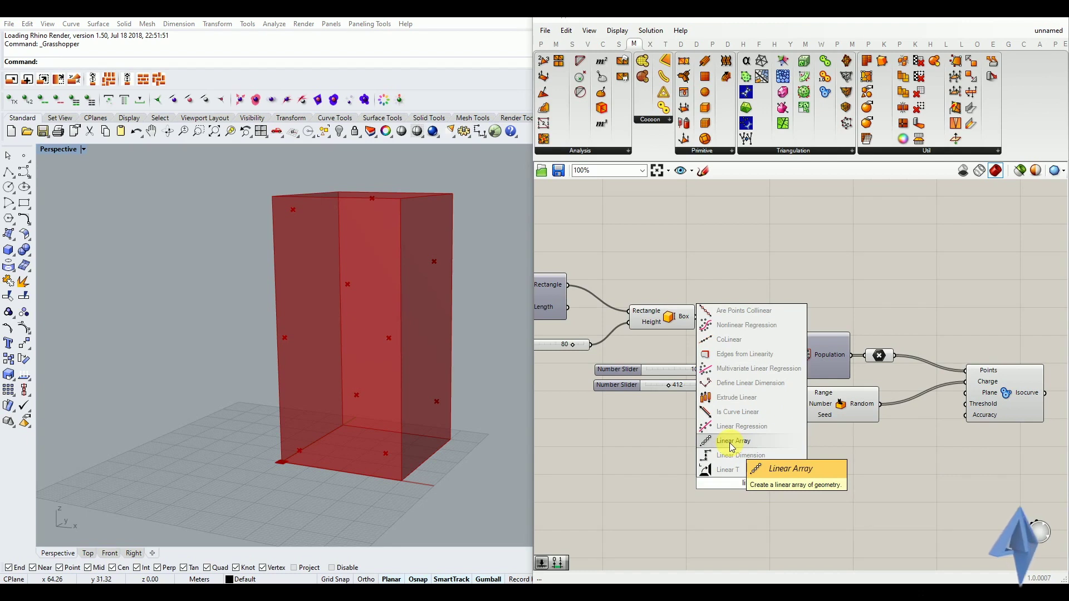
{"action": "left_click", "coordinate": [732, 447]}
{"action": "left_click_drag", "start_coordinate": [728, 446], "coordinate": [843, 458]}
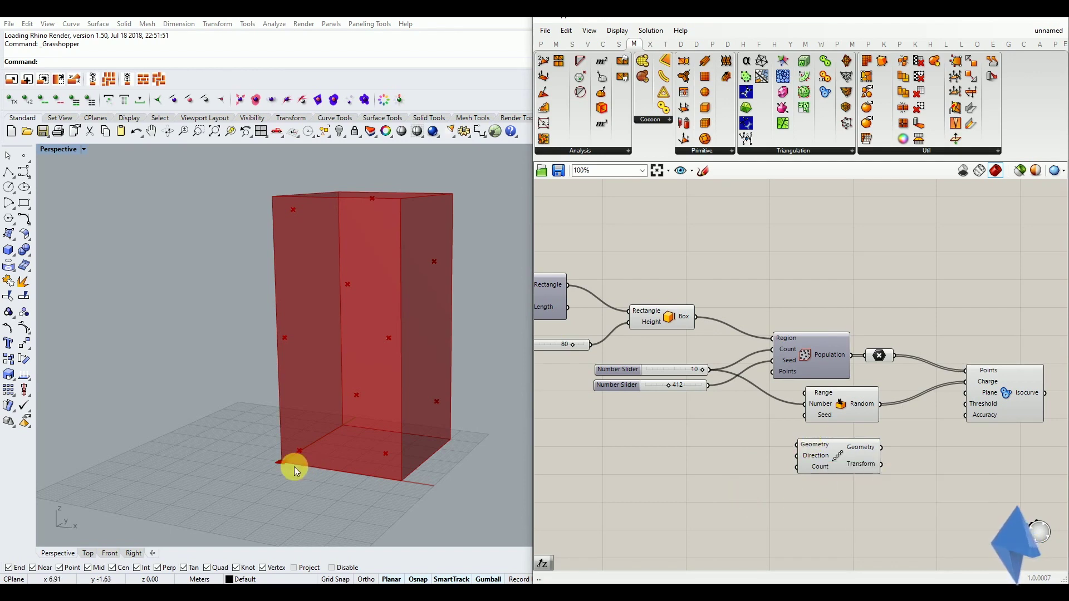
- Add an XY Plane component and connect its Plane output to the Linear Array's Geometry input
{"action": "scroll", "coordinate": [281, 467], "scroll_direction": "up", "scroll_amount": 5}
{"action": "scroll", "coordinate": [281, 466], "scroll_direction": "up", "scroll_amount": 1}
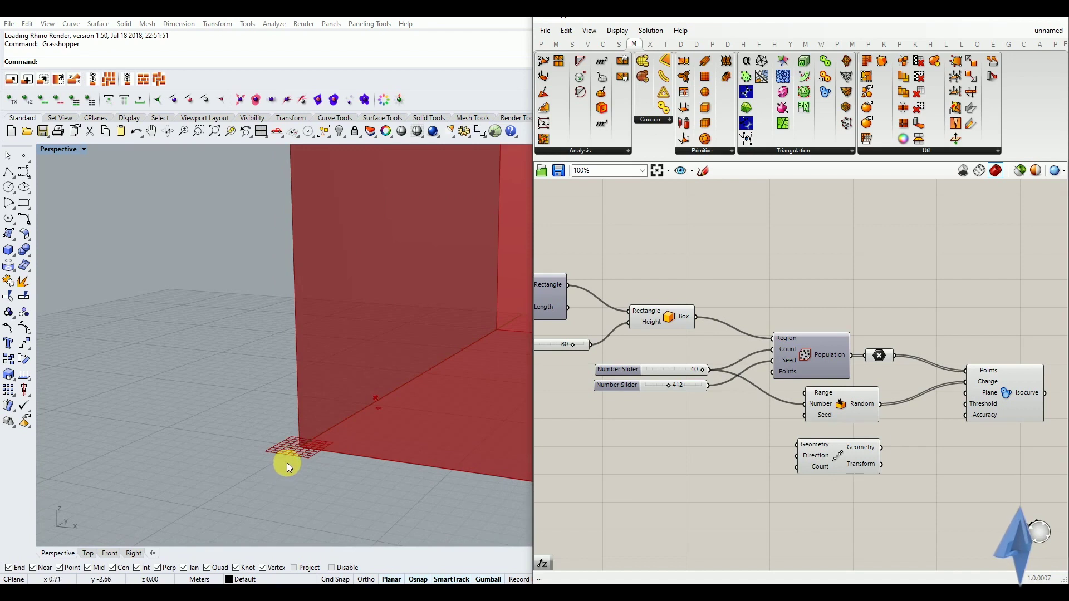
{"action": "scroll", "coordinate": [287, 463], "scroll_direction": "up", "scroll_amount": 3}
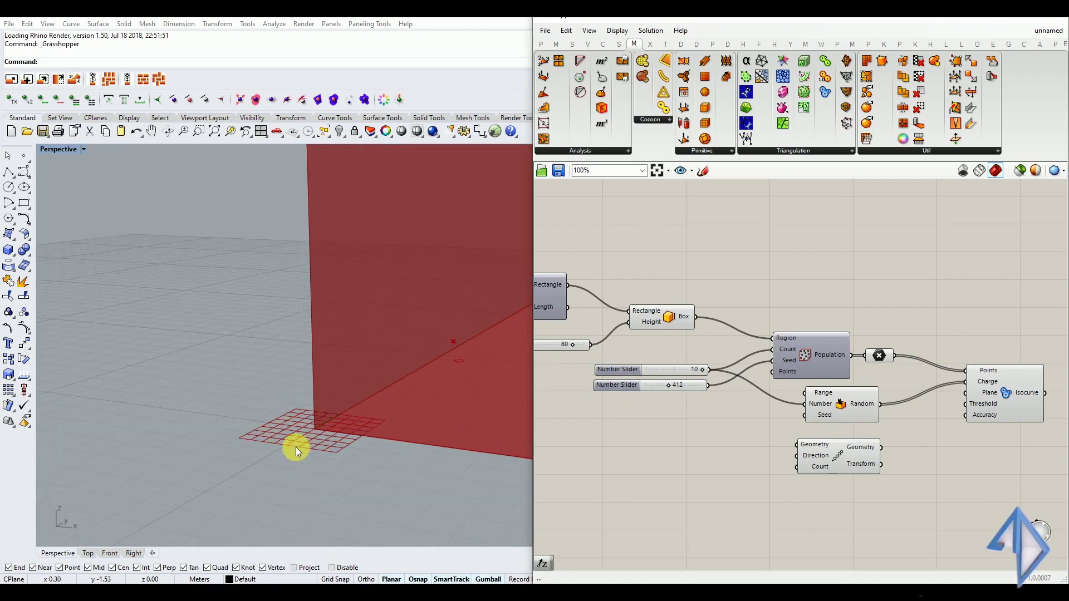
{"action": "scroll", "coordinate": [277, 446], "scroll_direction": "down", "scroll_amount": 6}
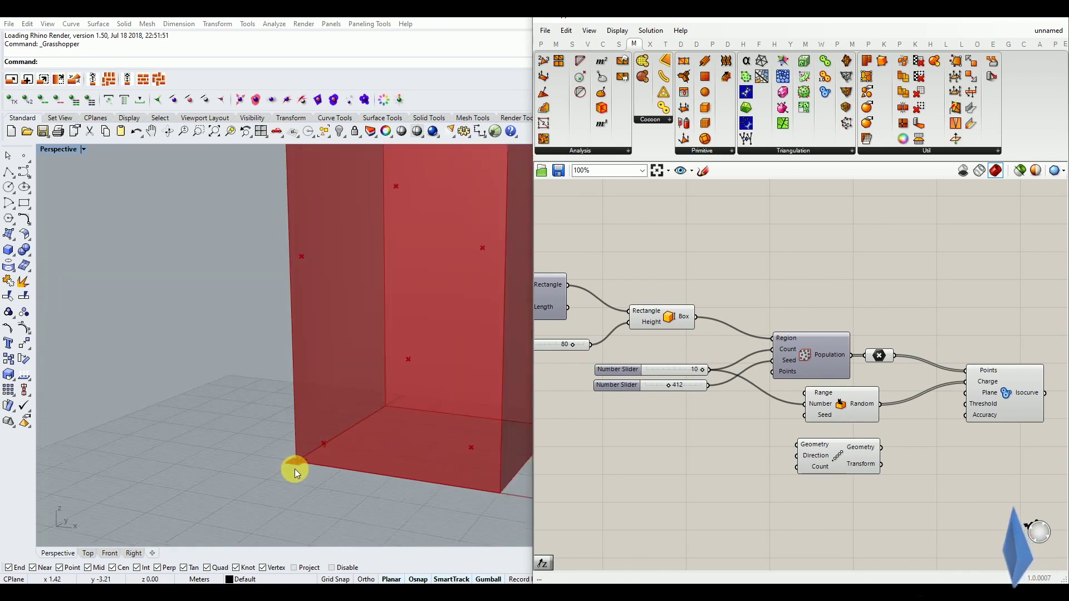
{"action": "double_click", "coordinate": [705, 462]}
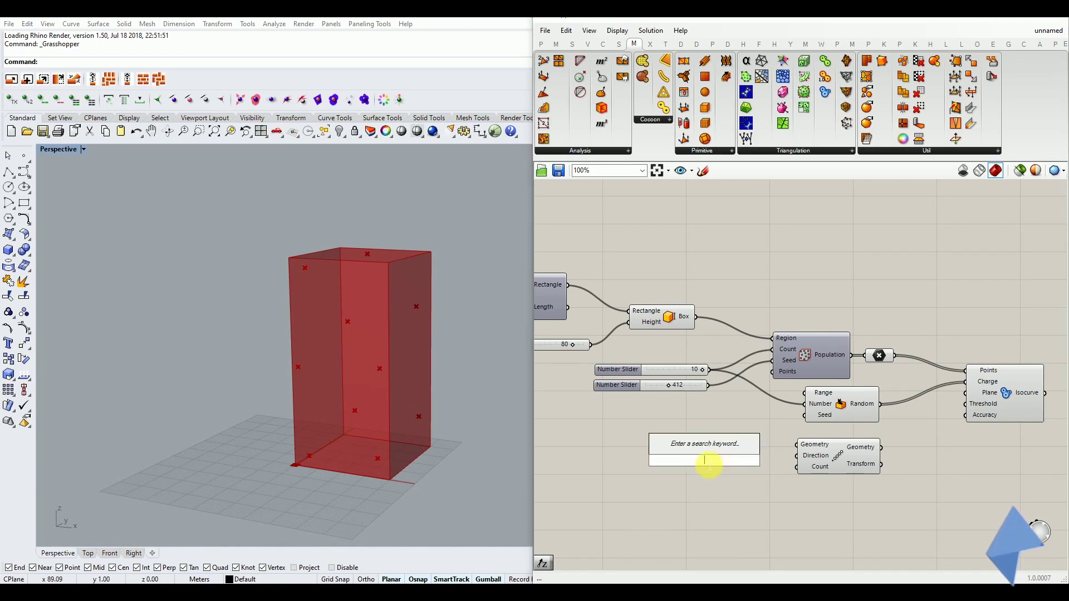
{"action": "type", "text": "xy"}
{"action": "key", "text": "Return"}
{"action": "left_click_drag", "start_coordinate": [705, 454], "coordinate": [751, 445]}
{"action": "left_click_drag", "start_coordinate": [767, 445], "coordinate": [803, 451]}
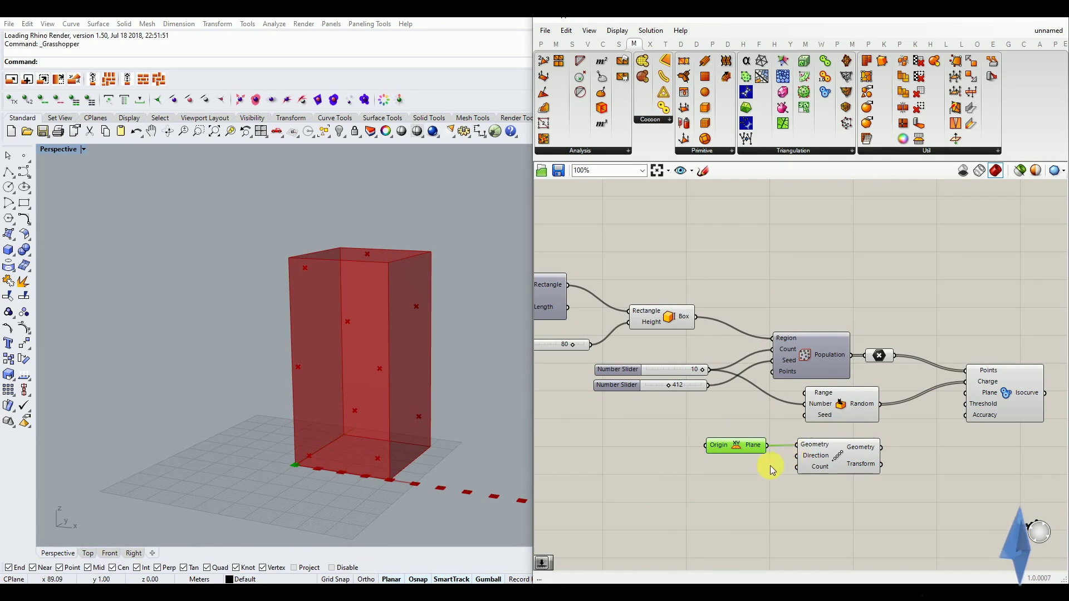
- Add a Unit Z vector, connect it to the Linear Array's Direction input, and inspect the arrayed planes at the box corner
{"action": "scroll", "coordinate": [343, 425], "scroll_direction": "down", "scroll_amount": 4}
{"action": "scroll", "coordinate": [343, 426], "scroll_direction": "down", "scroll_amount": 1}
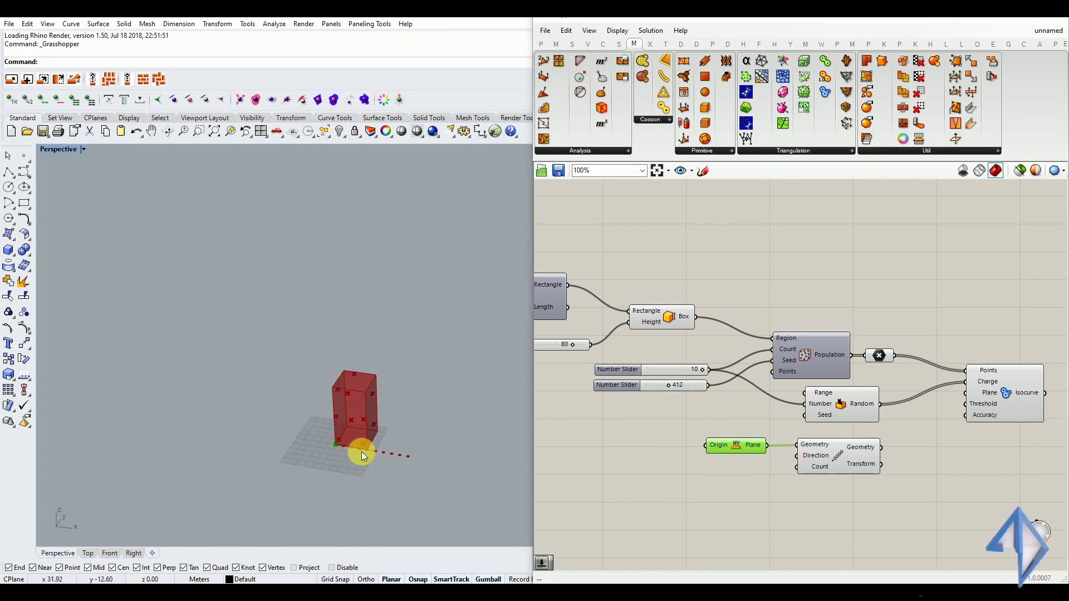
{"action": "scroll", "coordinate": [362, 452], "scroll_direction": "up", "scroll_amount": 5}
{"action": "scroll", "coordinate": [259, 453], "scroll_direction": "down", "scroll_amount": 3}
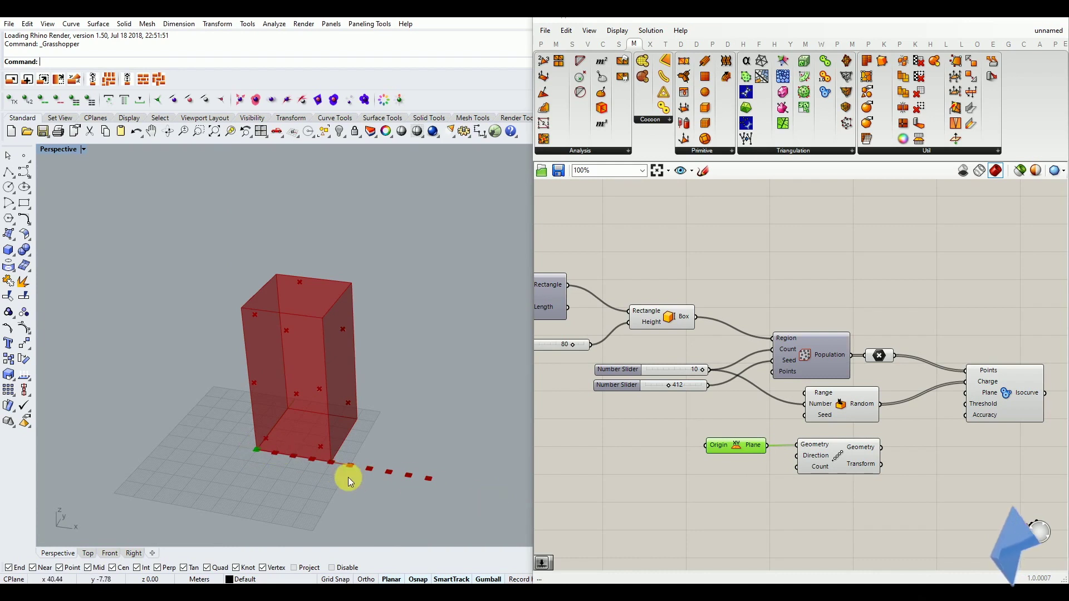
{"action": "double_click", "coordinate": [748, 483]}
{"action": "type", "text": "z"}
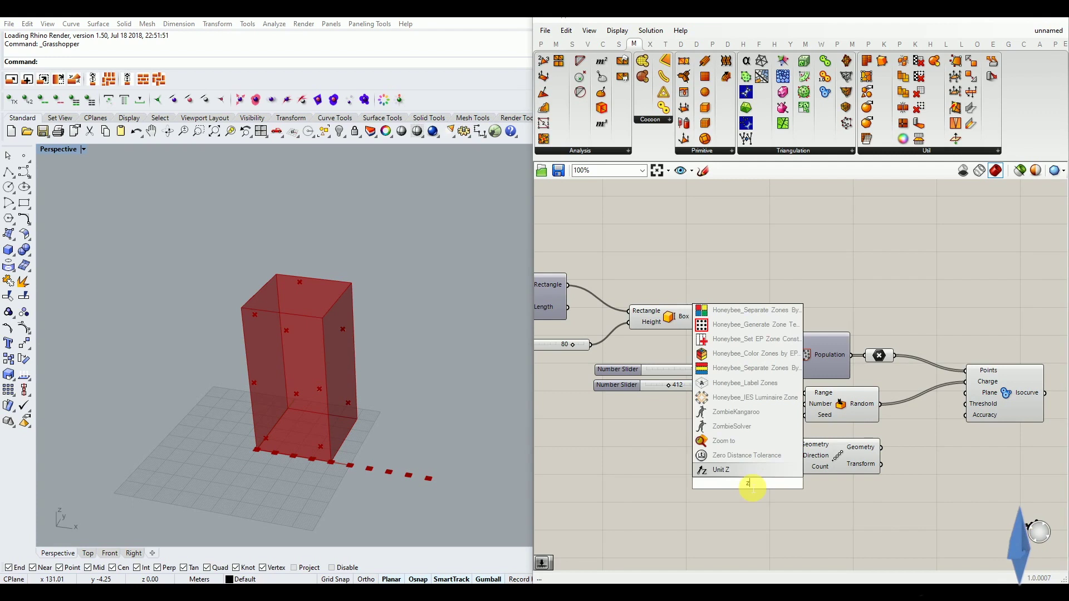
{"action": "left_click", "coordinate": [724, 470]}
{"action": "left_click_drag", "start_coordinate": [745, 490], "coordinate": [800, 455]}
{"action": "left_click", "coordinate": [778, 492]}
{"action": "scroll", "coordinate": [242, 445], "scroll_direction": "up", "scroll_amount": 10}
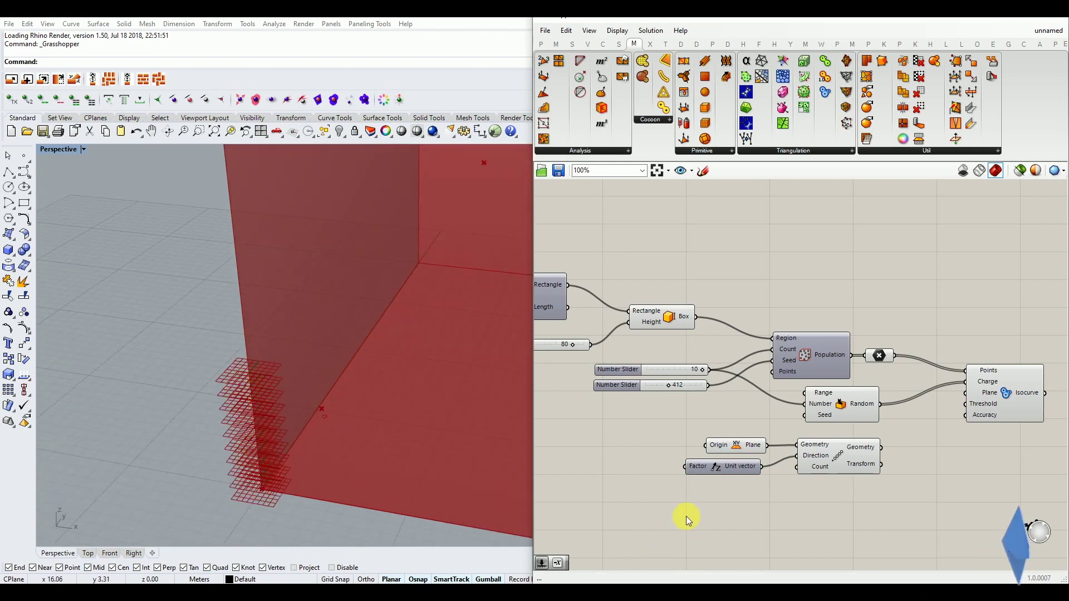
- Add a number slider with value 1 beside the Unit Z component and set its maximum to 50
{"action": "right_click_drag", "start_coordinate": [687, 513], "coordinate": [633, 482]}
{"action": "double_click", "coordinate": [630, 482]}
{"action": "type", "text": "1"}
{"action": "key", "text": "Return"}
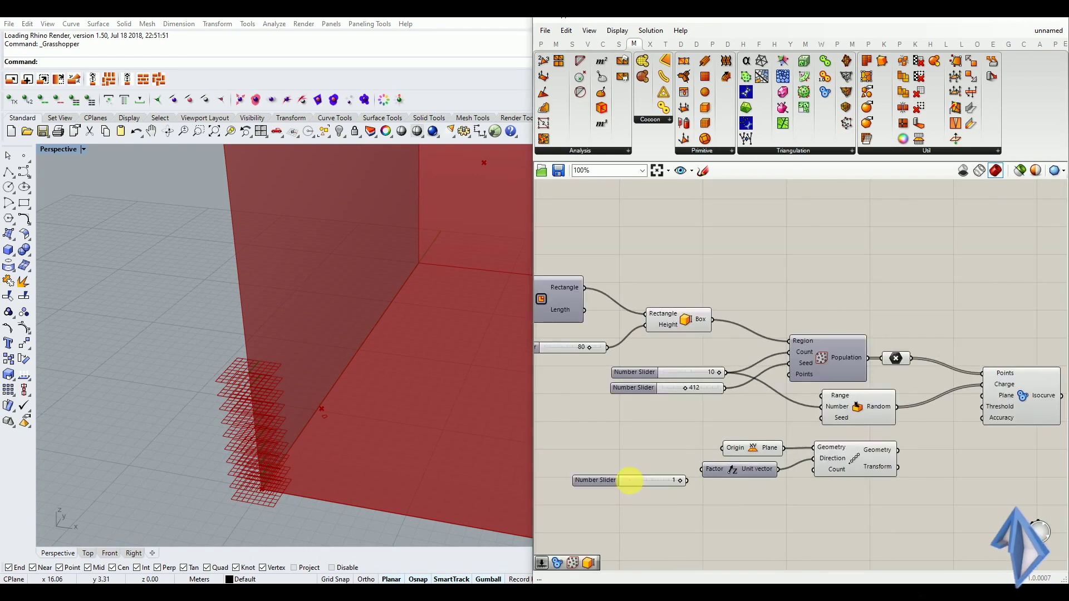
{"action": "double_click", "coordinate": [602, 480]}
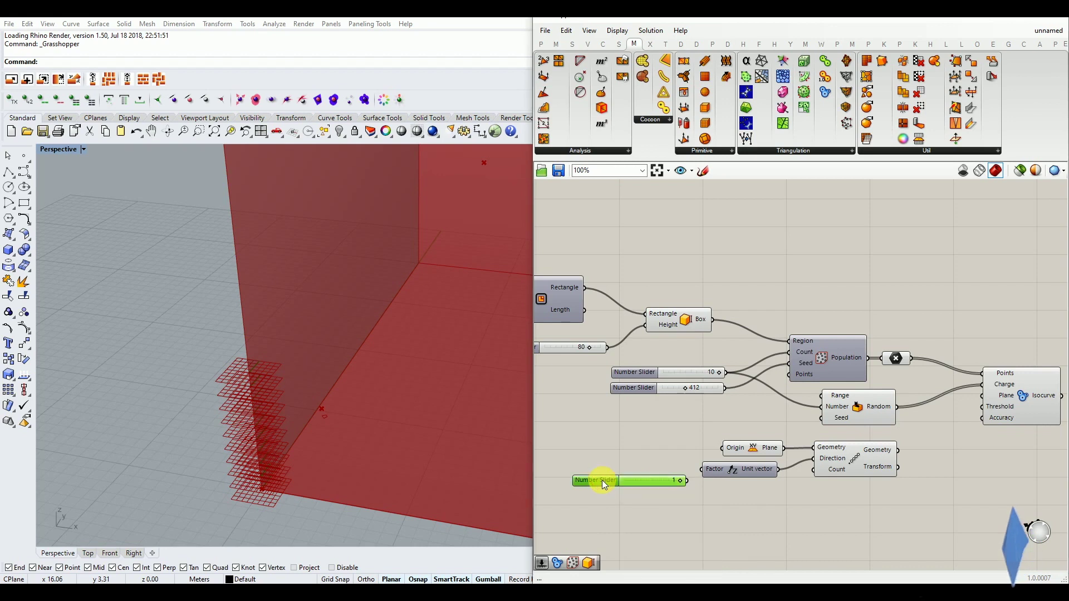
{"action": "double_click", "coordinate": [632, 494]}
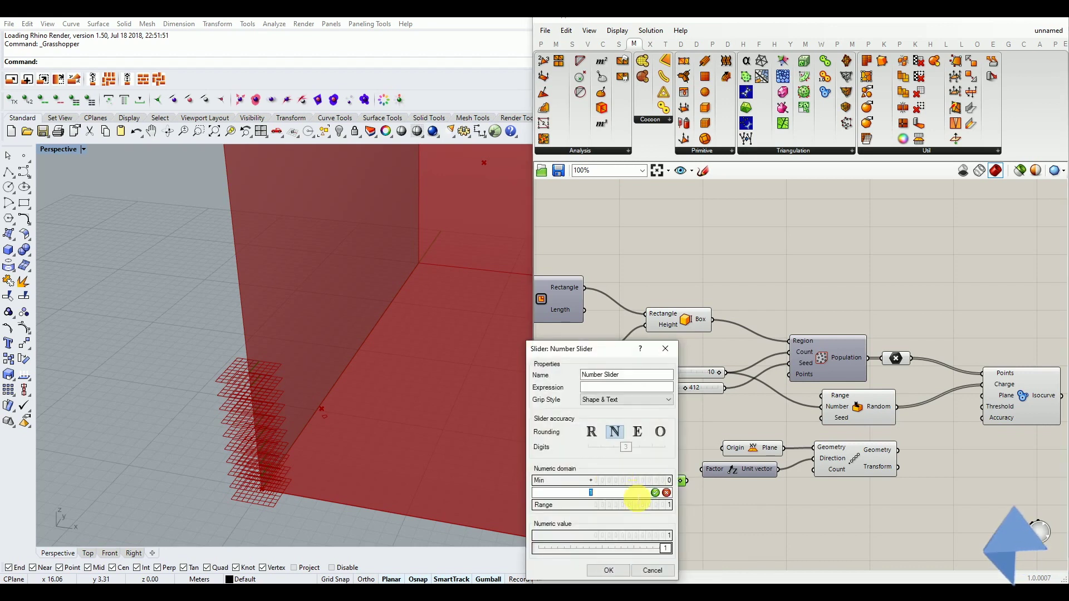
{"action": "type", "text": "50"}
{"action": "key", "text": "Return"}
{"action": "left_click", "coordinate": [612, 572]}
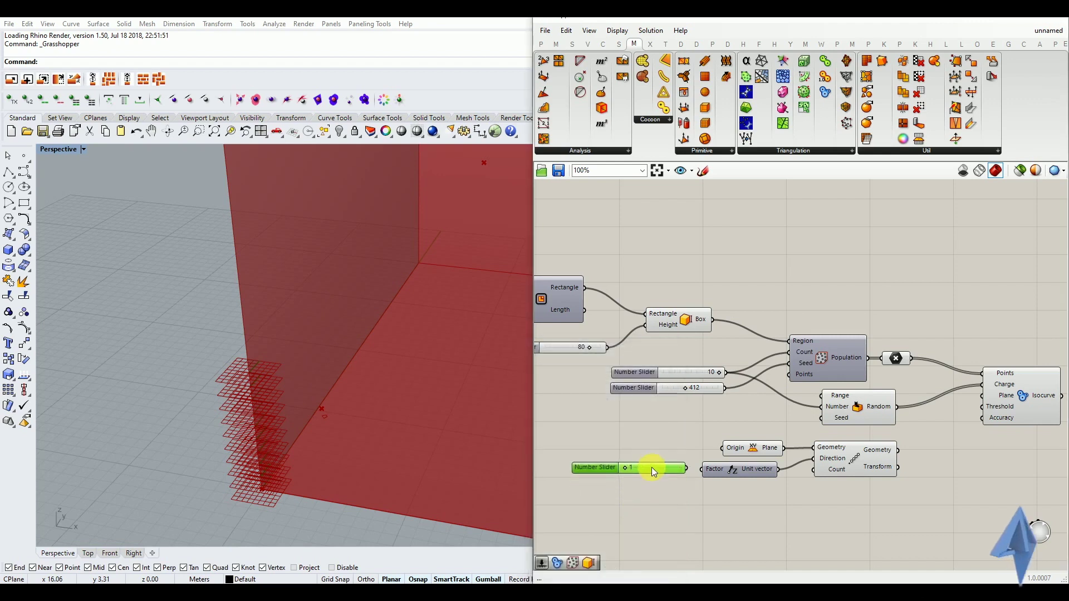
- Align the new slider with the Unit Z component and connect it to the Factor input
{"action": "left_click_drag", "start_coordinate": [651, 467], "coordinate": [653, 469]}
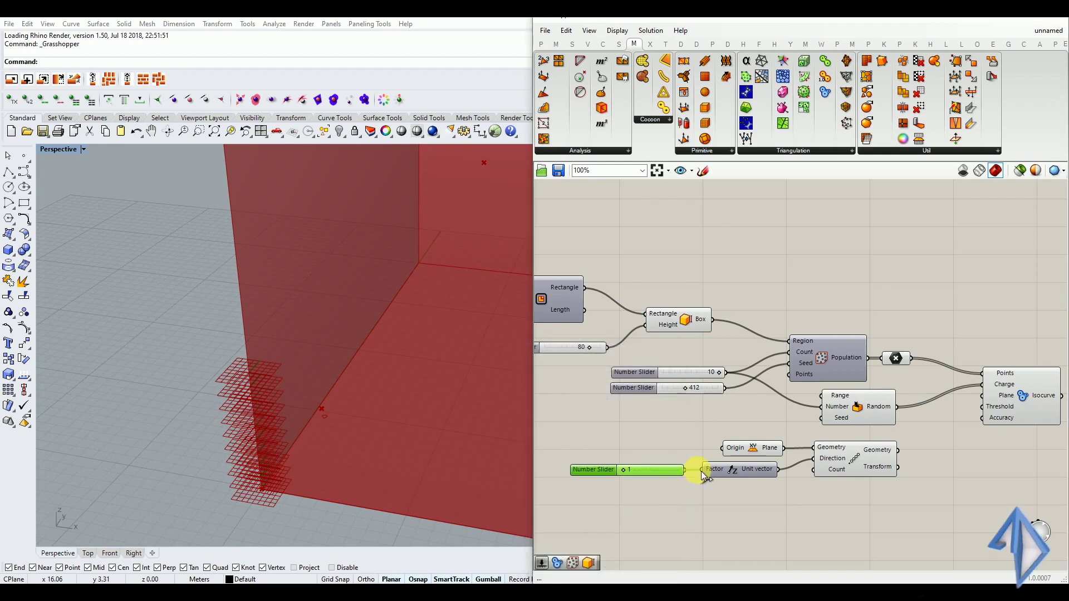
{"action": "left_click", "coordinate": [672, 485]}
{"action": "scroll", "coordinate": [663, 472], "scroll_direction": "down", "scroll_amount": 1}
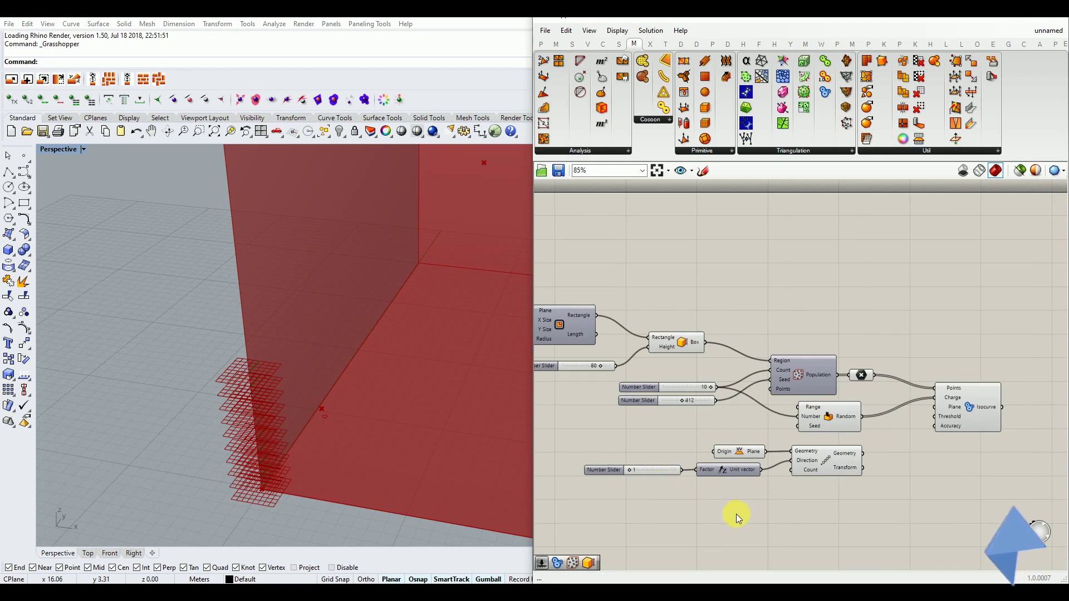
- Add a number slider with value 110 below the Unit Z component and connect it to the Linear Array's Count input
{"action": "scroll", "coordinate": [653, 506], "scroll_direction": "up", "scroll_amount": 2}
{"action": "double_click", "coordinate": [701, 516]}
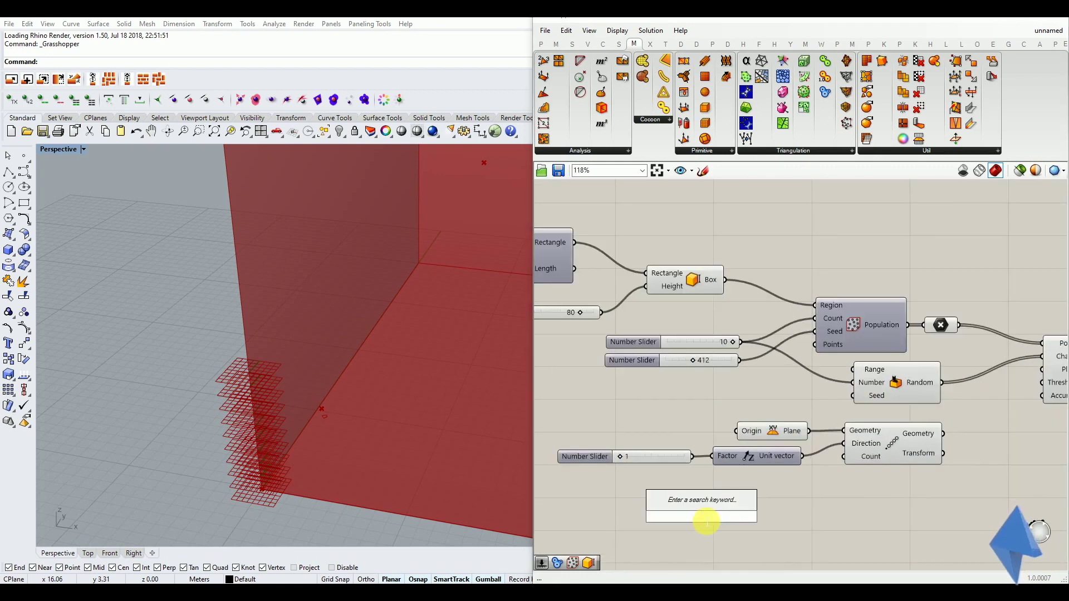
{"action": "type", "text": "110"}
{"action": "key", "text": "Return"}
{"action": "left_click_drag", "start_coordinate": [710, 515], "coordinate": [846, 458]}
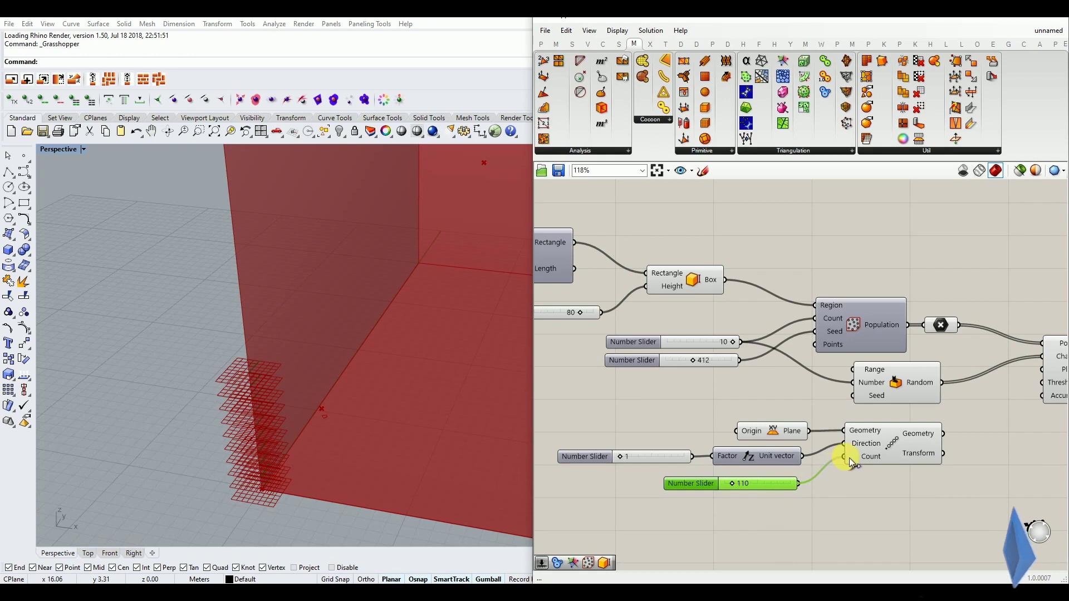
{"action": "left_click", "coordinate": [836, 490]}
- Compare the stacked planes with the box height and reduce the Linear Array's Count slider to 93
{"action": "scroll", "coordinate": [299, 460], "scroll_direction": "down", "scroll_amount": 6}
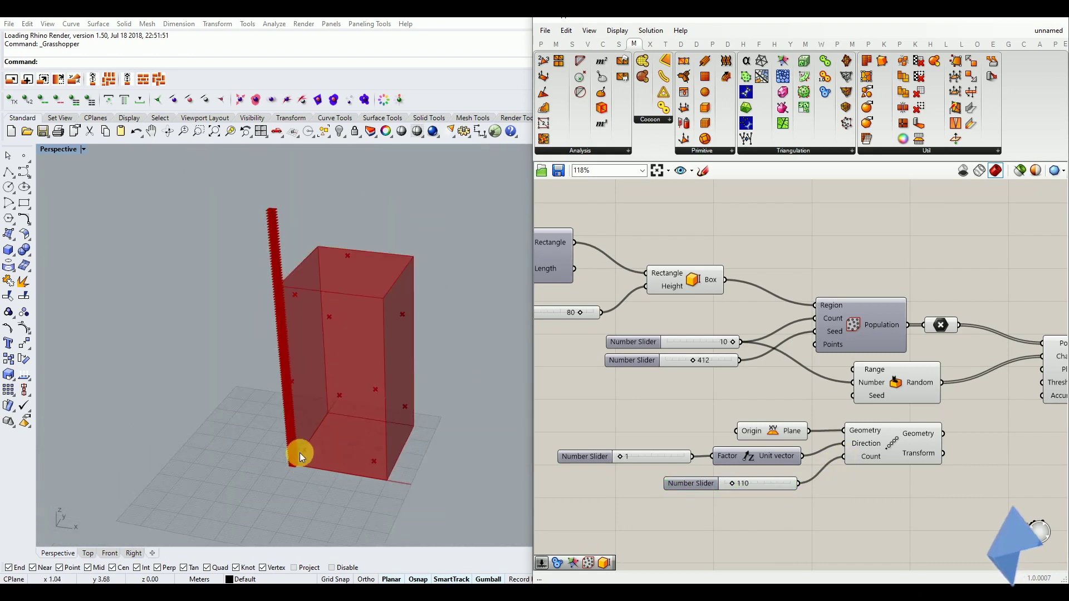
{"action": "mouse_move", "coordinate": [309, 353]}
{"action": "right_mouse_down"}
{"action": "mouse_move", "coordinate": [298, 310]}
{"action": "mouse_move", "coordinate": [301, 353]}
{"action": "right_mouse_up"}
{"action": "left_click", "coordinate": [747, 486]}
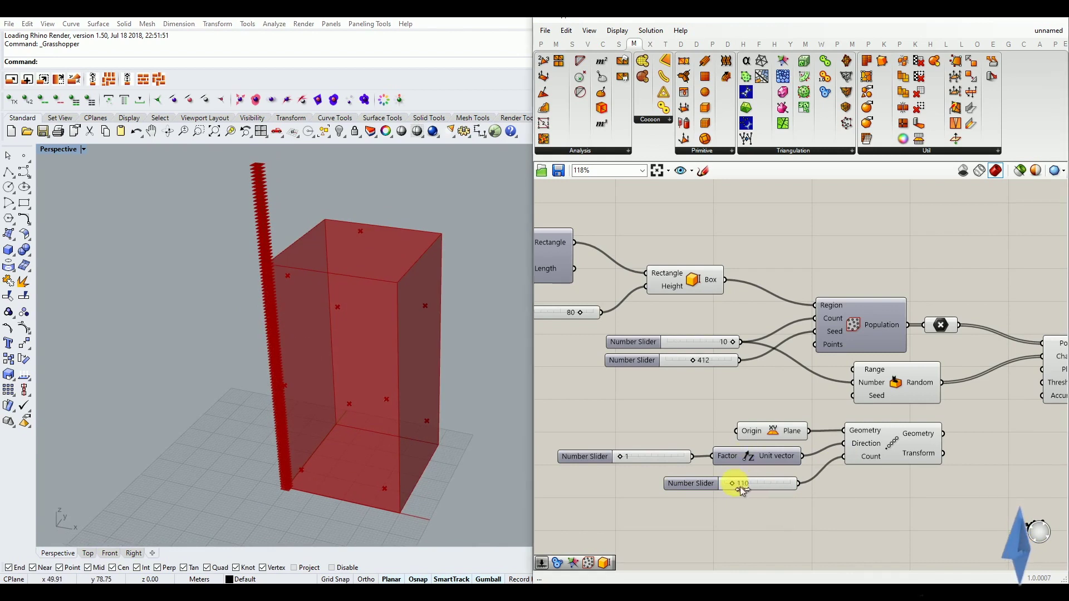
{"action": "left_click_drag", "start_coordinate": [757, 489], "coordinate": [739, 493]}
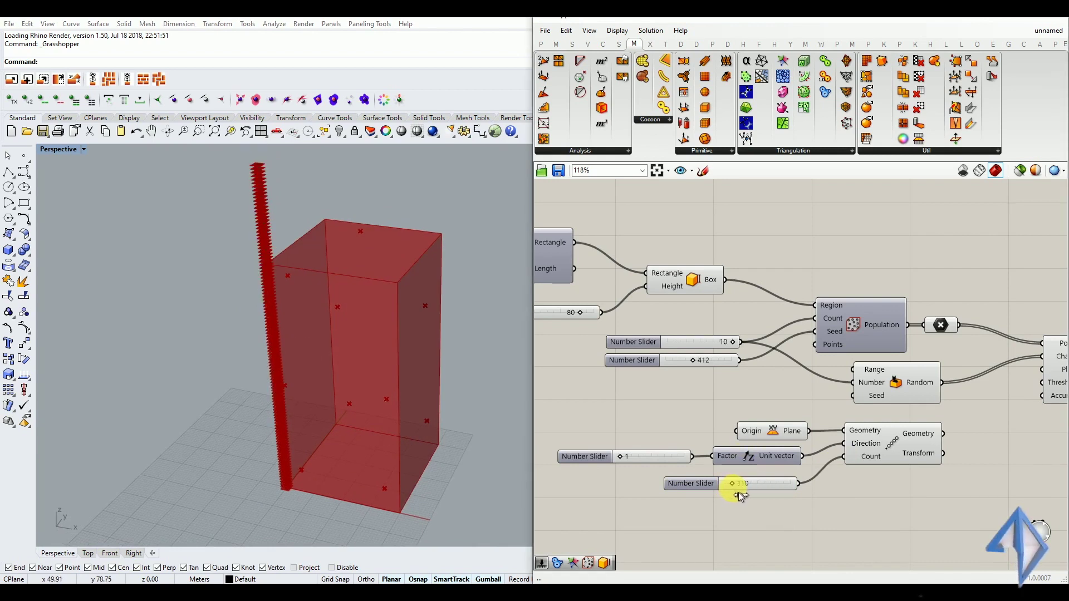
{"action": "right_click_drag", "start_coordinate": [279, 262], "coordinate": [302, 236]}
{"action": "right_click_drag", "start_coordinate": [336, 313], "coordinate": [344, 371]}
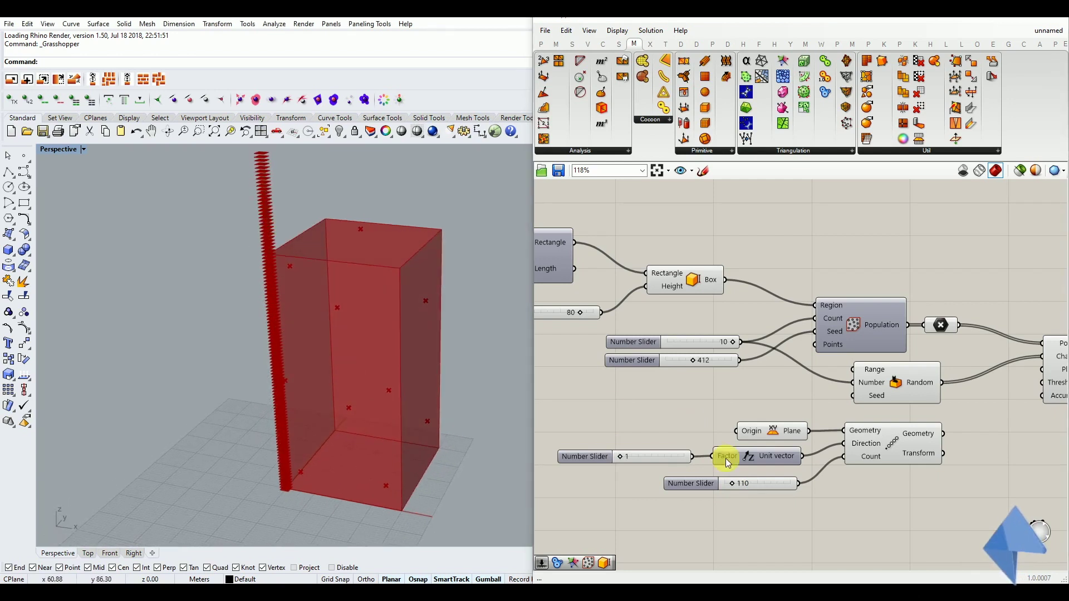
{"action": "left_click_drag", "start_coordinate": [734, 484], "coordinate": [731, 485]}
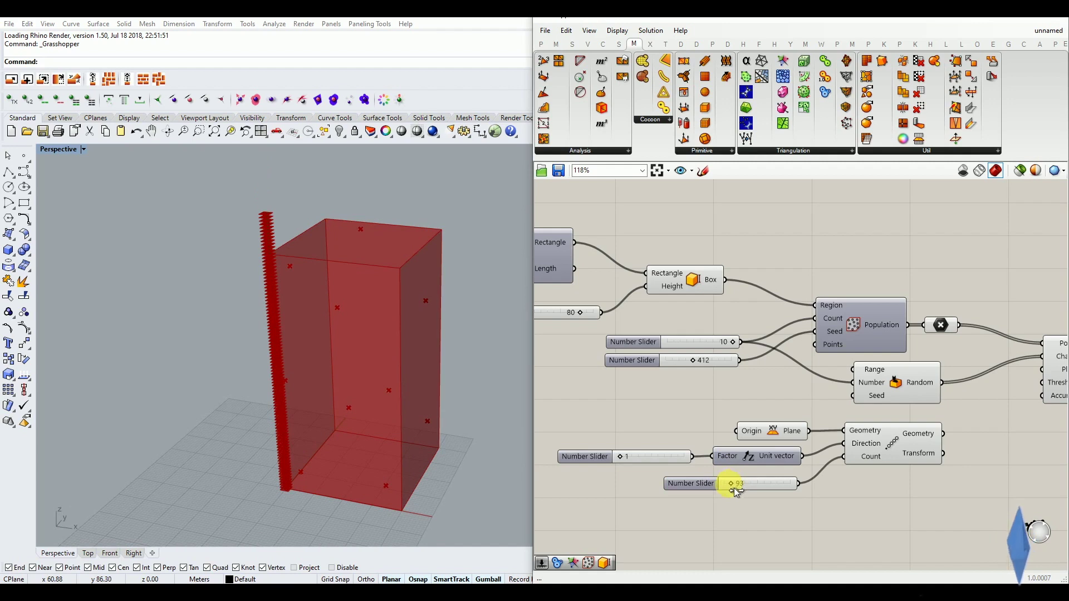
- Connect the Linear Array's Geometry output to the Plane input of the MetaBall(t) Custom component
{"action": "scroll", "coordinate": [704, 454], "scroll_direction": "down", "scroll_amount": 2}
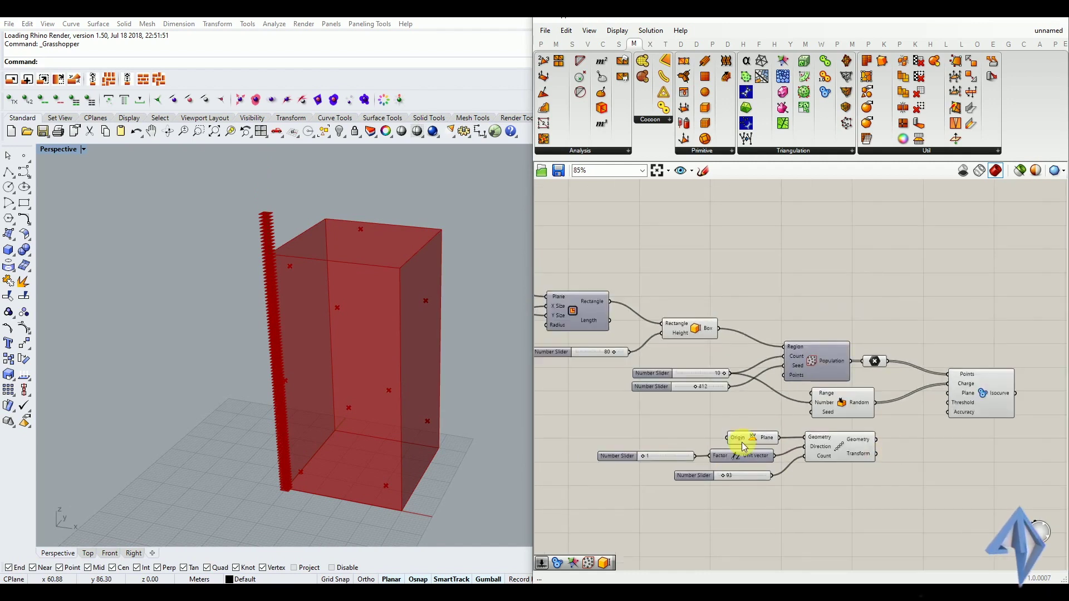
{"action": "scroll", "coordinate": [902, 449], "scroll_direction": "up", "scroll_amount": 1}
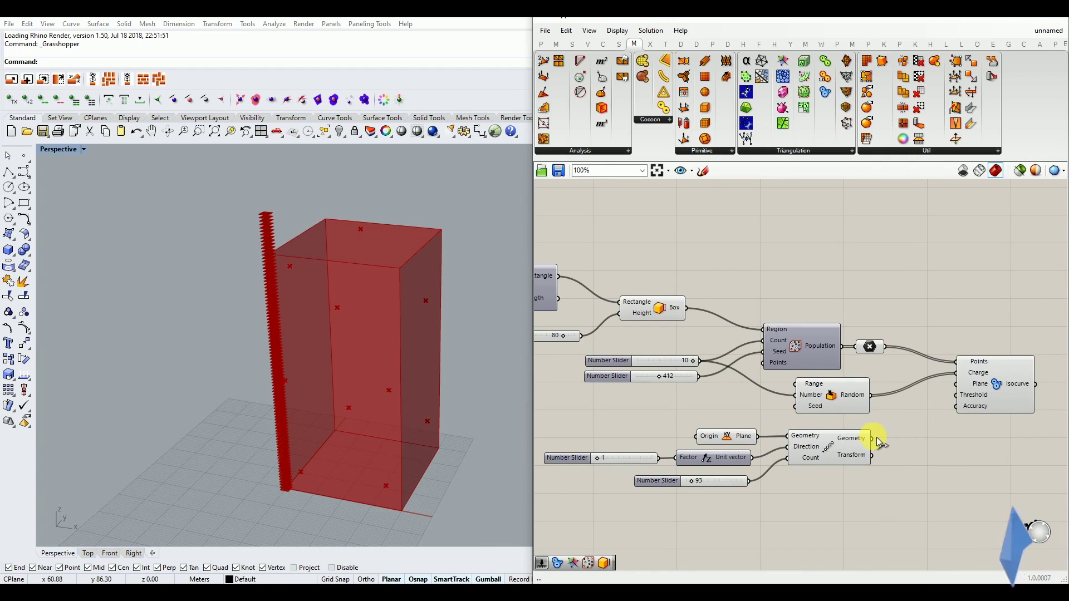
{"action": "scroll", "coordinate": [982, 388], "scroll_direction": "up", "scroll_amount": 1}
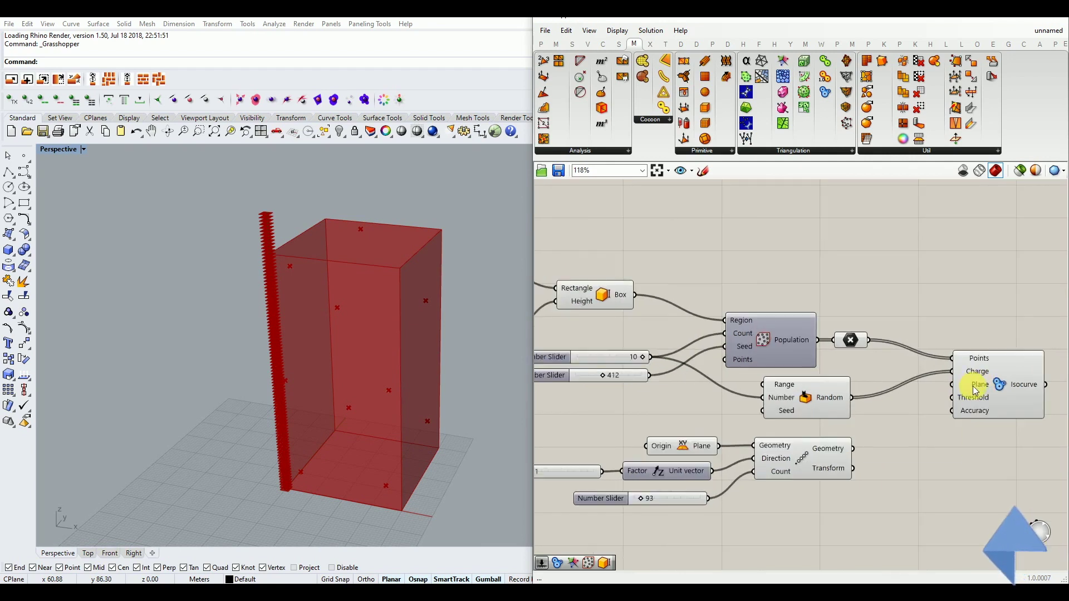
{"action": "mouse_move", "coordinate": [974, 391]}
{"action": "left_click_drag", "start_coordinate": [860, 454], "coordinate": [952, 385]}
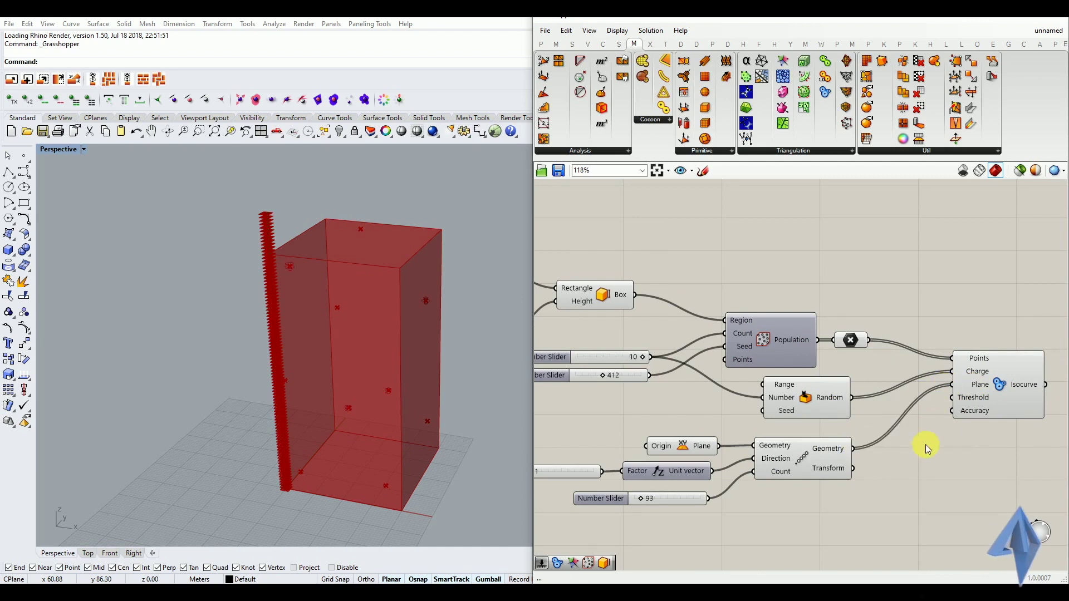
- Examine the metaball section curves around the random points inside the box, both close up and as a whole
{"action": "right_click_drag", "start_coordinate": [262, 358], "coordinate": [291, 372]}
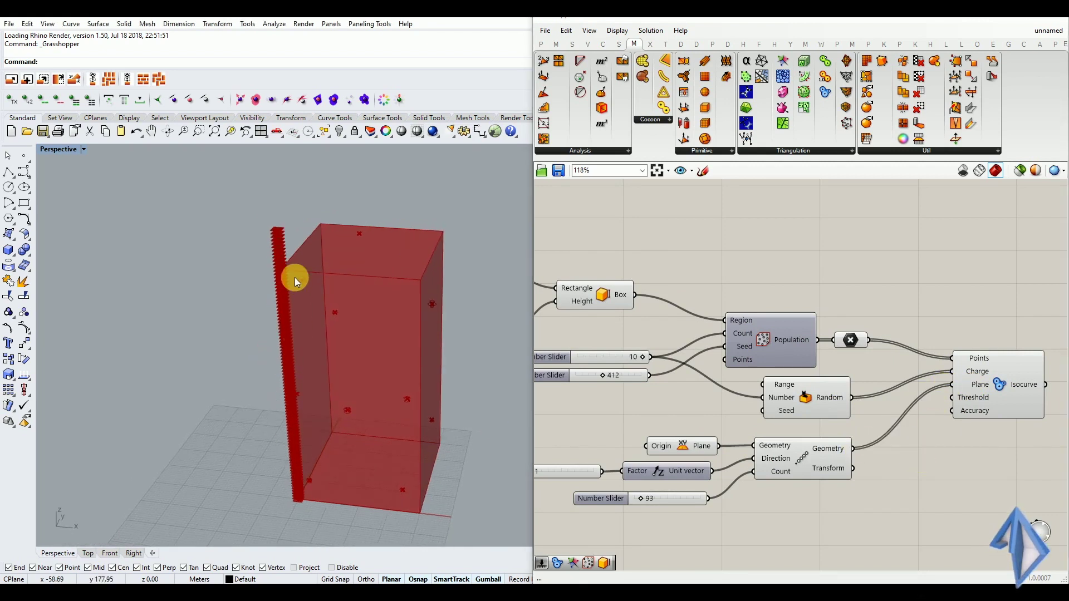
{"action": "scroll", "coordinate": [296, 277], "scroll_direction": "up", "scroll_amount": 8}
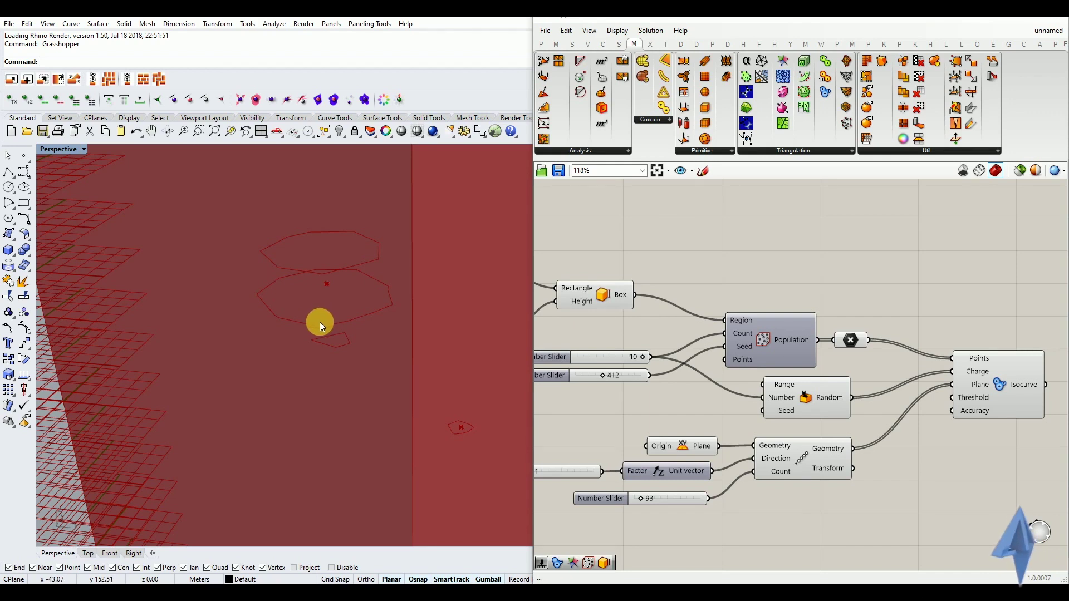
{"action": "scroll", "coordinate": [835, 370], "scroll_direction": "down", "scroll_amount": 3}
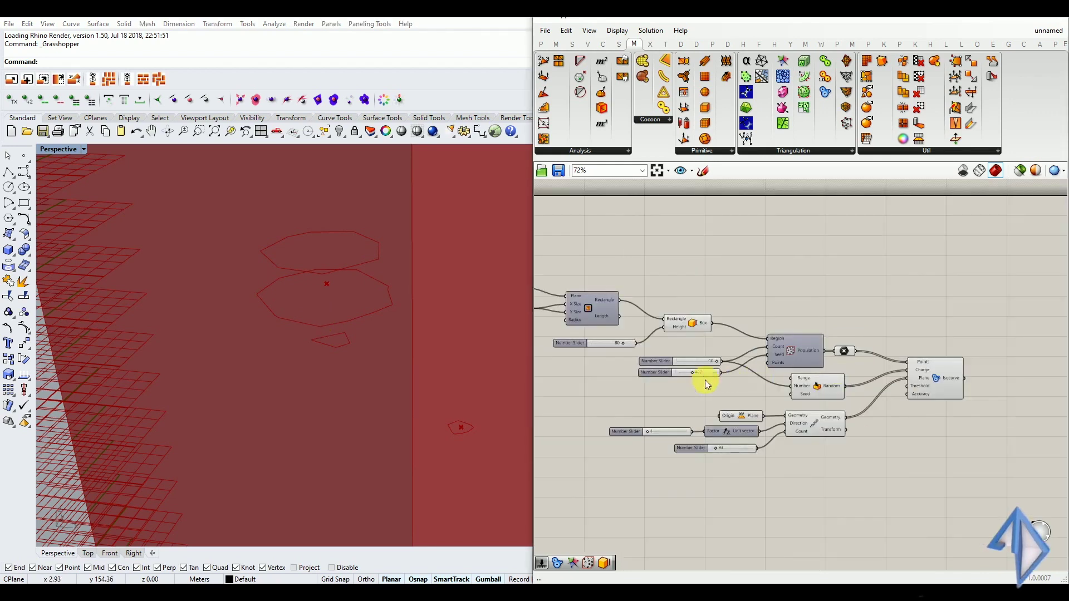
{"action": "scroll", "coordinate": [840, 385], "scroll_direction": "up", "scroll_amount": 2}
{"action": "left_click_drag", "start_coordinate": [842, 391], "coordinate": [842, 397]}
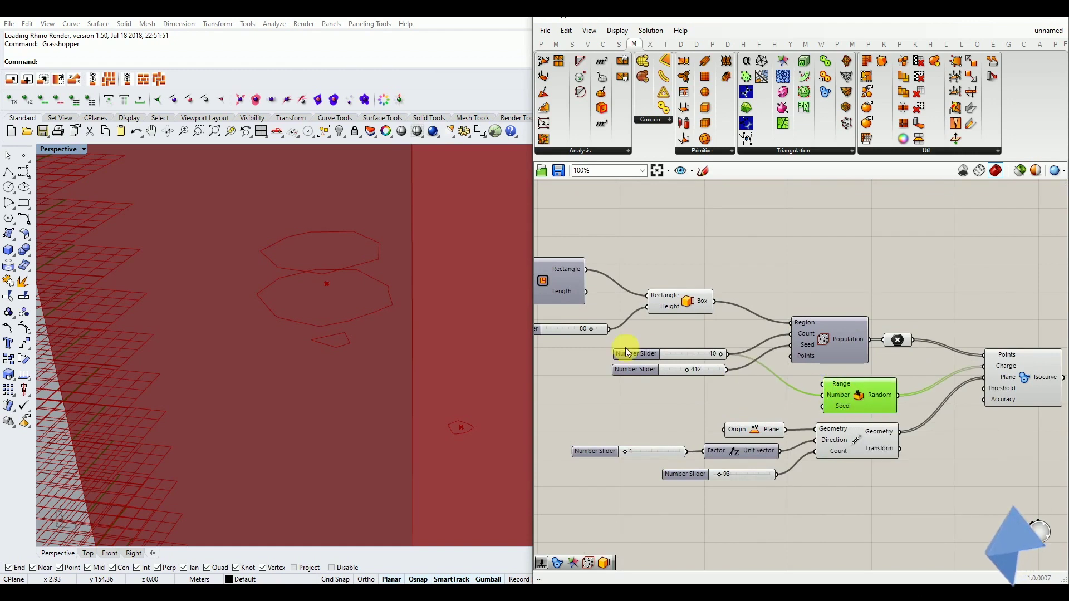
{"action": "scroll", "coordinate": [460, 326], "scroll_direction": "up", "scroll_amount": 2}
{"action": "scroll", "coordinate": [446, 377], "scroll_direction": "up", "scroll_amount": 2}
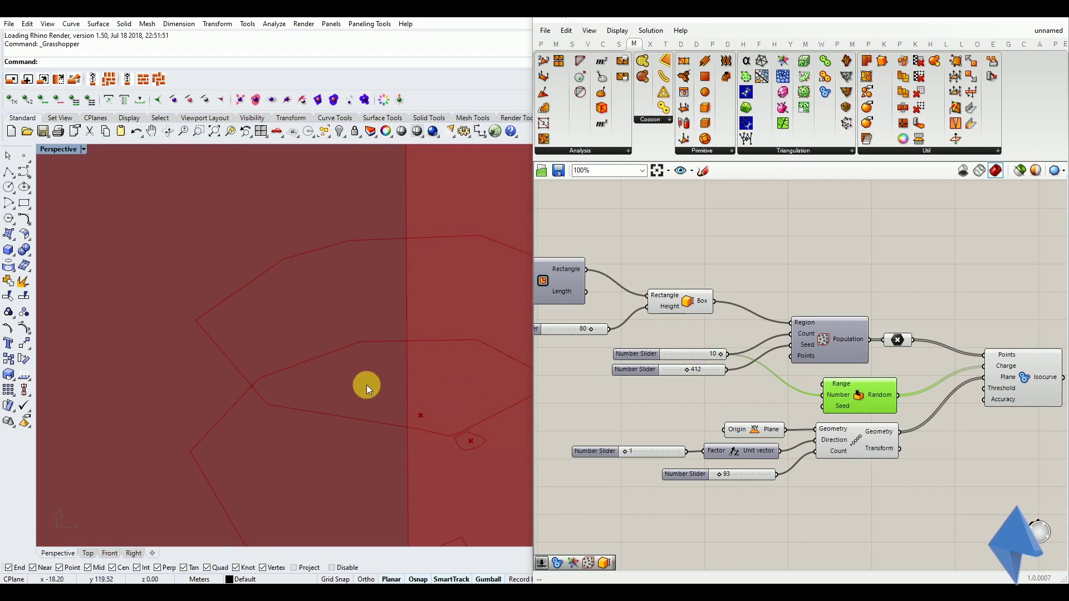
{"action": "scroll", "coordinate": [334, 390], "scroll_direction": "up", "scroll_amount": 3}
{"action": "scroll", "coordinate": [289, 388], "scroll_direction": "down", "scroll_amount": 6}
{"action": "right_click_drag", "start_coordinate": [379, 364], "coordinate": [357, 384]}
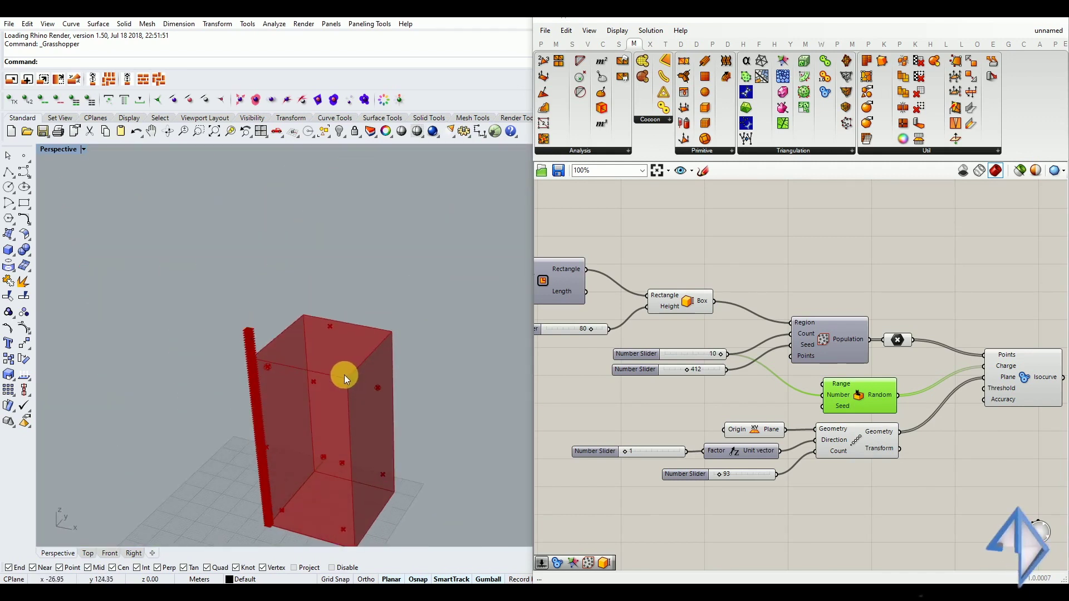
{"action": "scroll", "coordinate": [748, 391], "scroll_direction": "up", "scroll_amount": 1}
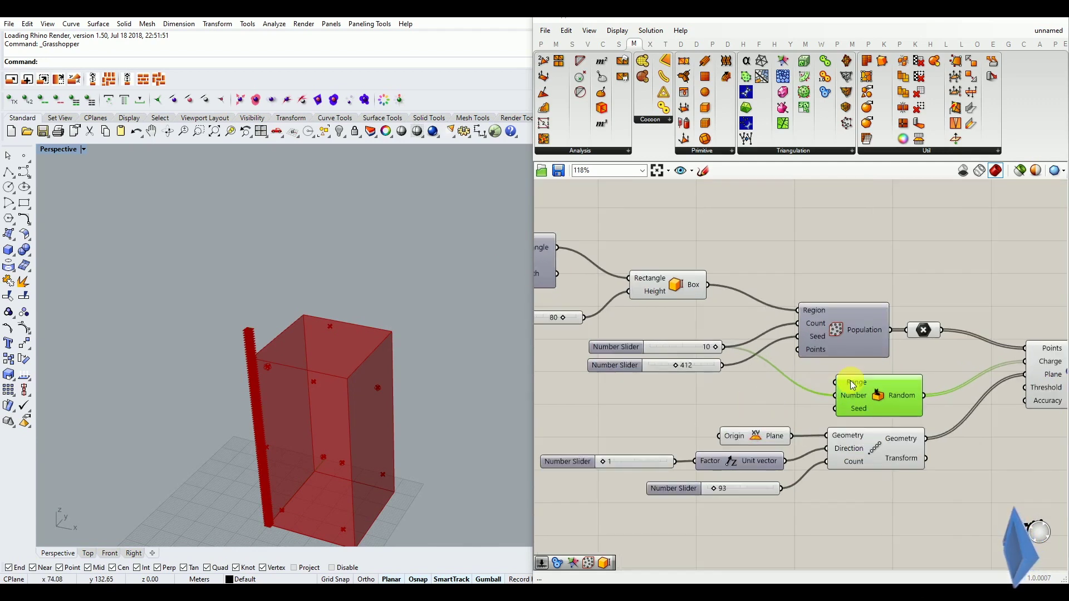
{"action": "mouse_move", "coordinate": [681, 337]}
{"action": "left_mouse_down"}
{"action": "mouse_move", "coordinate": [666, 372]}
{"action": "mouse_move", "coordinate": [676, 343]}
{"action": "left_mouse_up"}
{"action": "left_click", "coordinate": [675, 361]}
{"action": "left_click", "coordinate": [638, 328]}
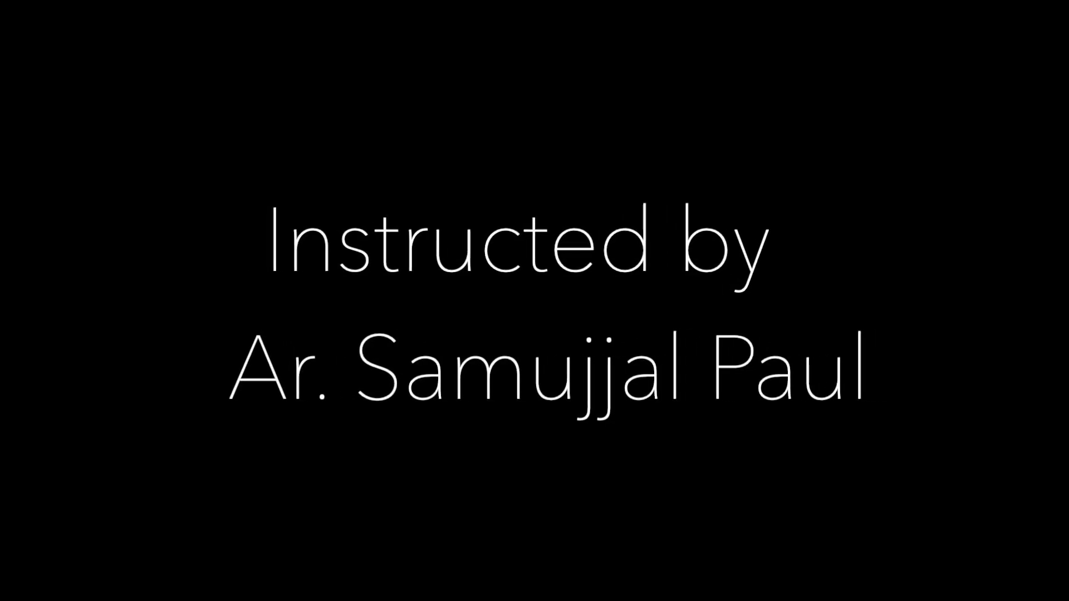